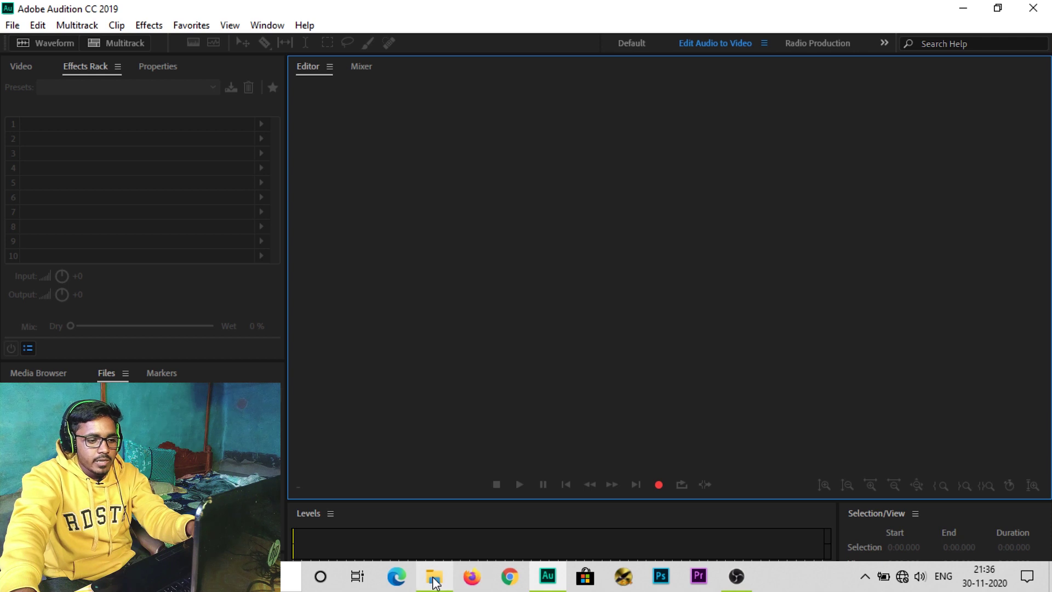
Load the Sample Audio WAV file from the Music folder into the waveform editor.
mouse_move(434, 576)
click(444, 513)
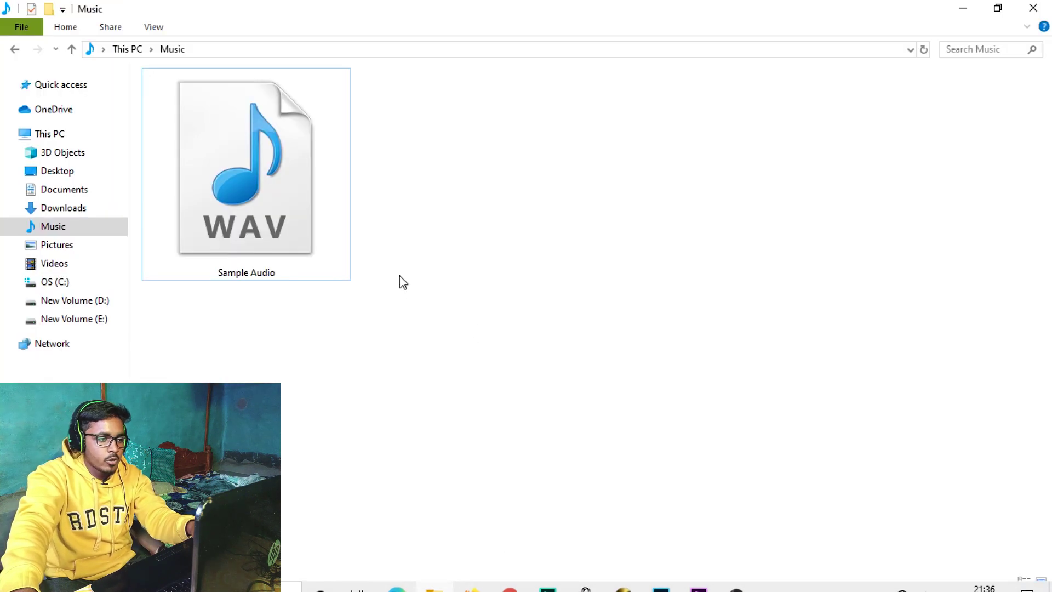
drag(251, 172, 553, 294)
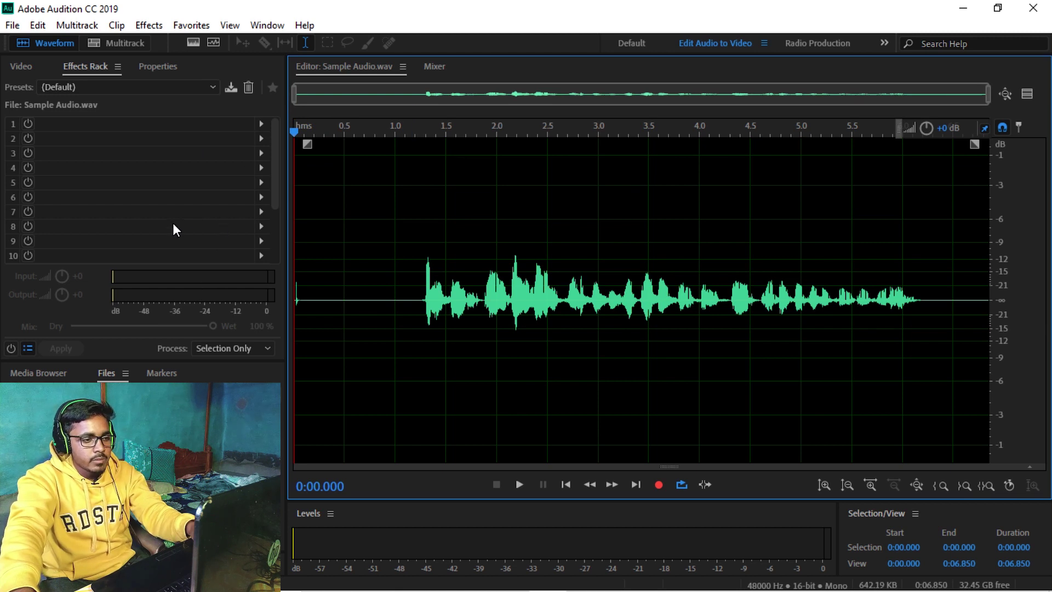
click(275, 189)
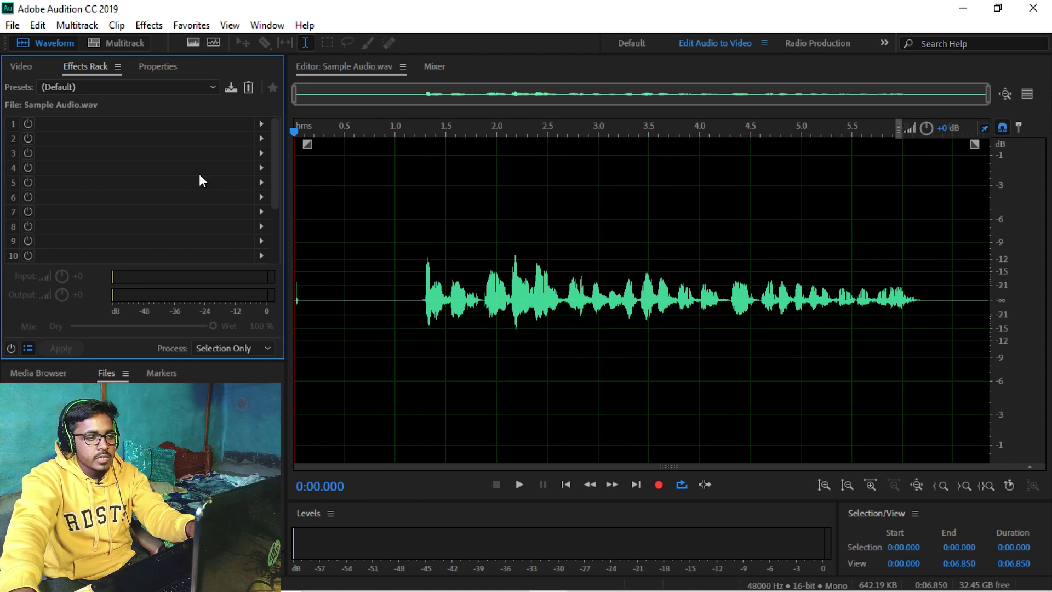
Highlight the spoken section of the waveform, clear the selection, and look through the available effects and favorites.
drag(411, 301, 952, 313)
click(394, 300)
click(800, 339)
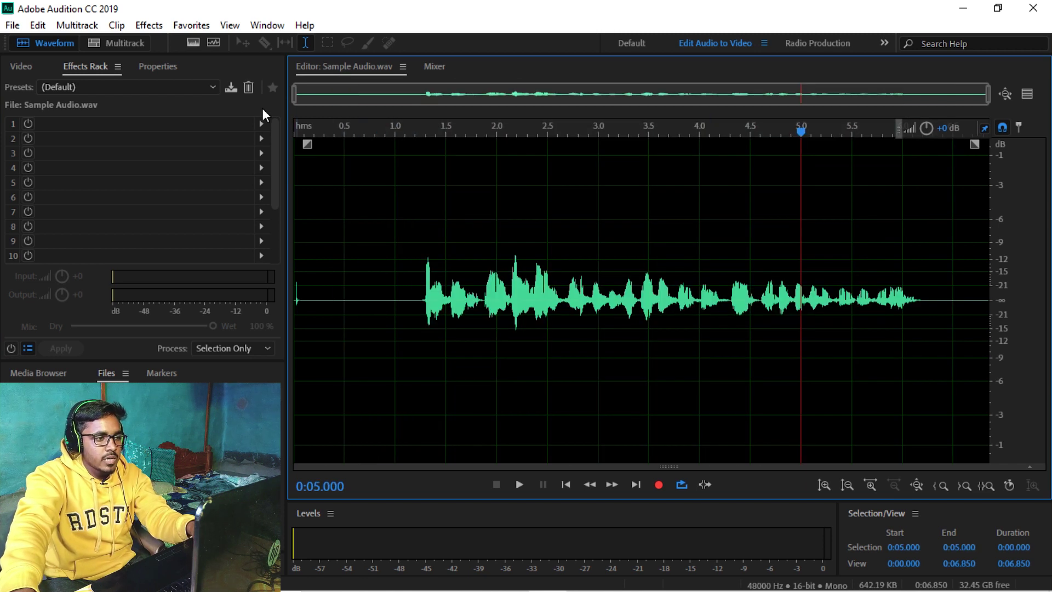
click(156, 28)
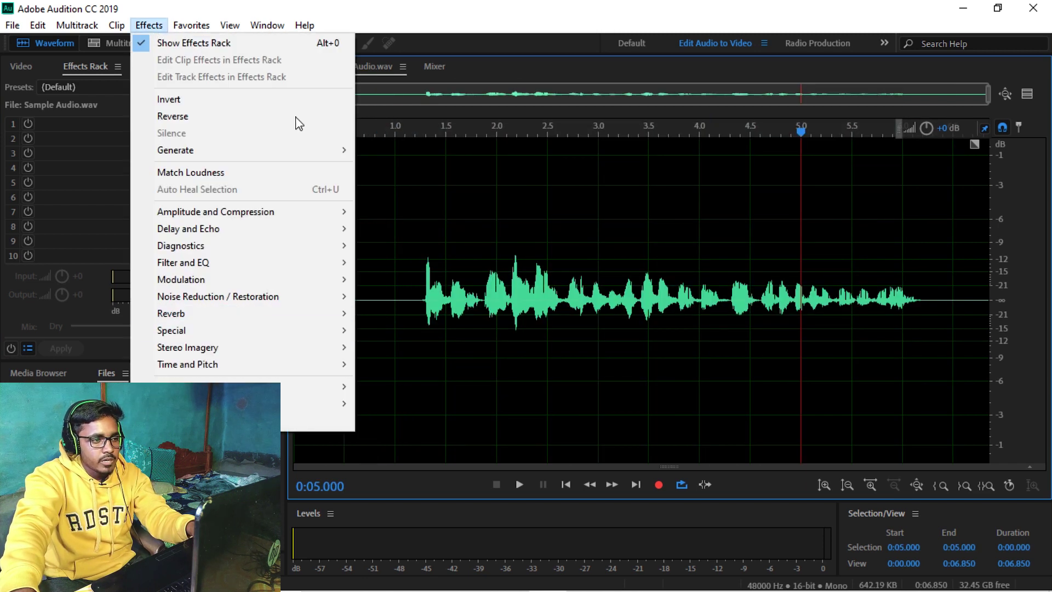
mouse_move(191, 26)
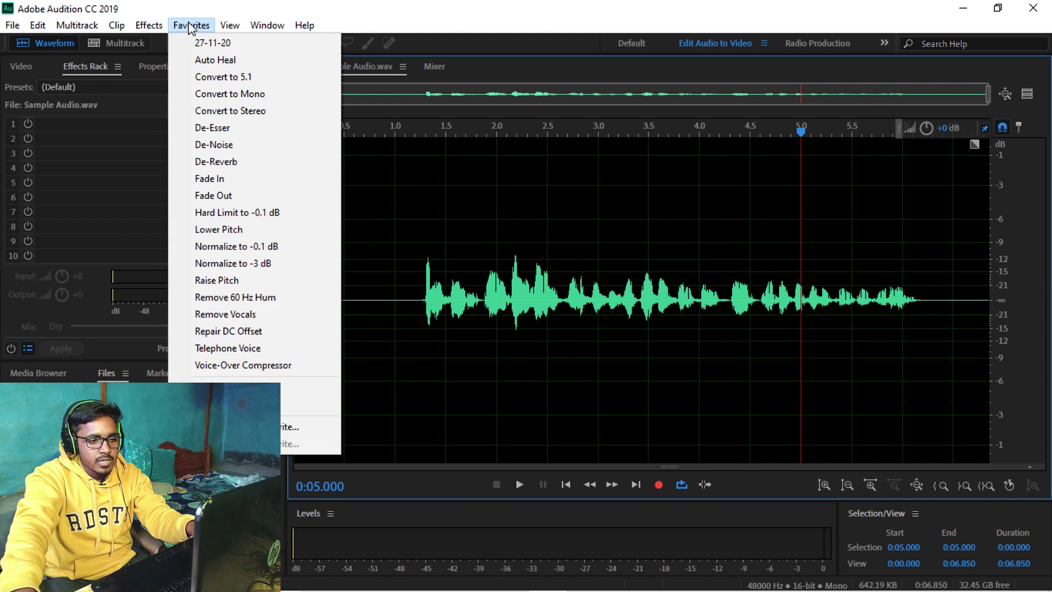
click(506, 323)
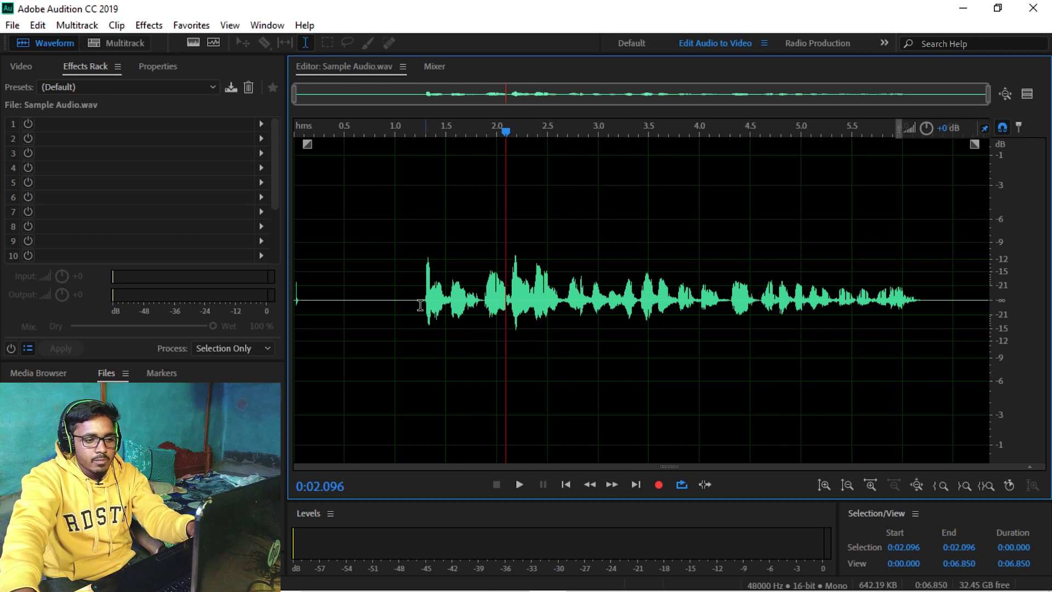
Compare the spoken section of the waveform with the silent stretches before and after it by highlighting each.
drag(378, 301, 937, 312)
click(711, 376)
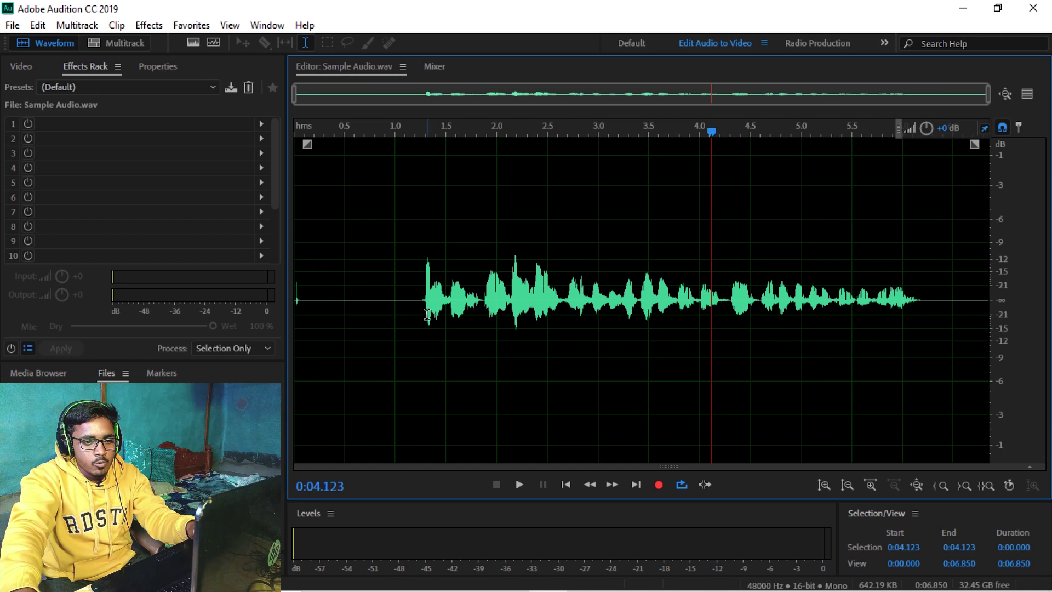
drag(421, 307, 920, 323)
click(814, 355)
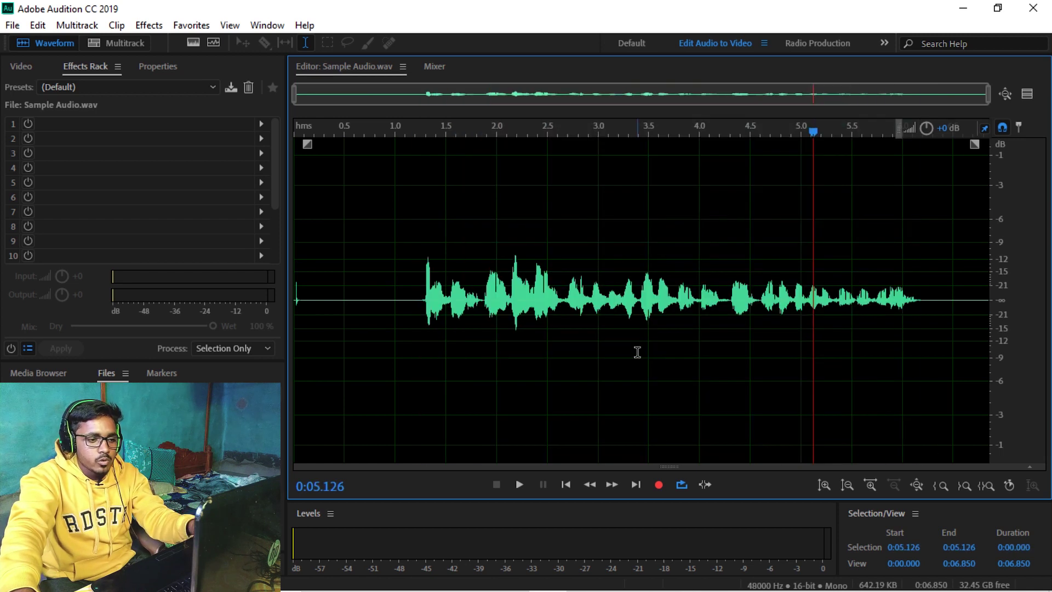
drag(416, 302, 294, 299)
drag(930, 298, 1033, 306)
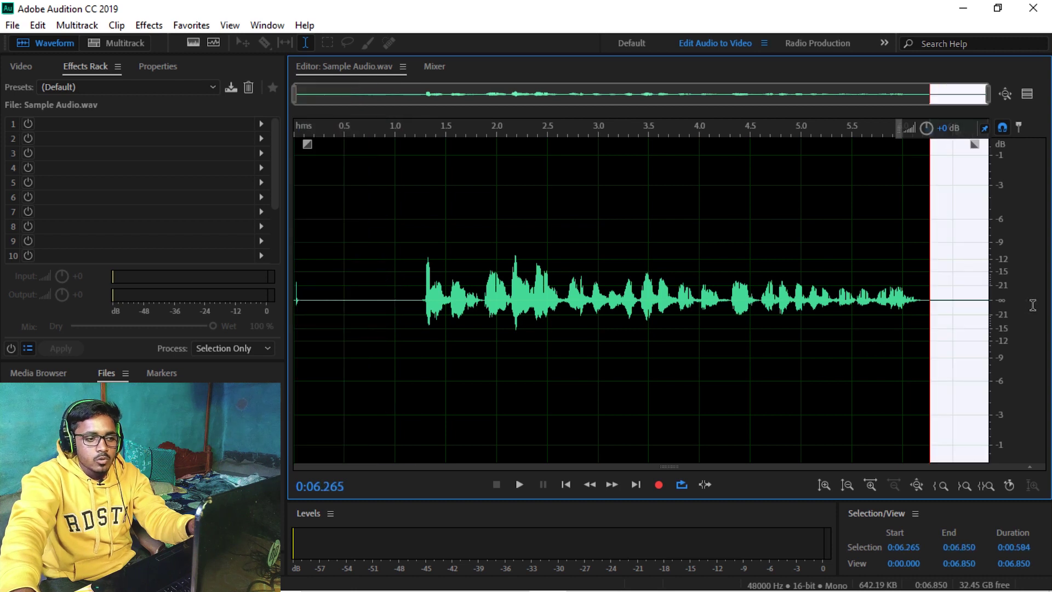
click(717, 376)
drag(412, 302, 294, 301)
click(413, 301)
drag(411, 301, 924, 315)
click(600, 364)
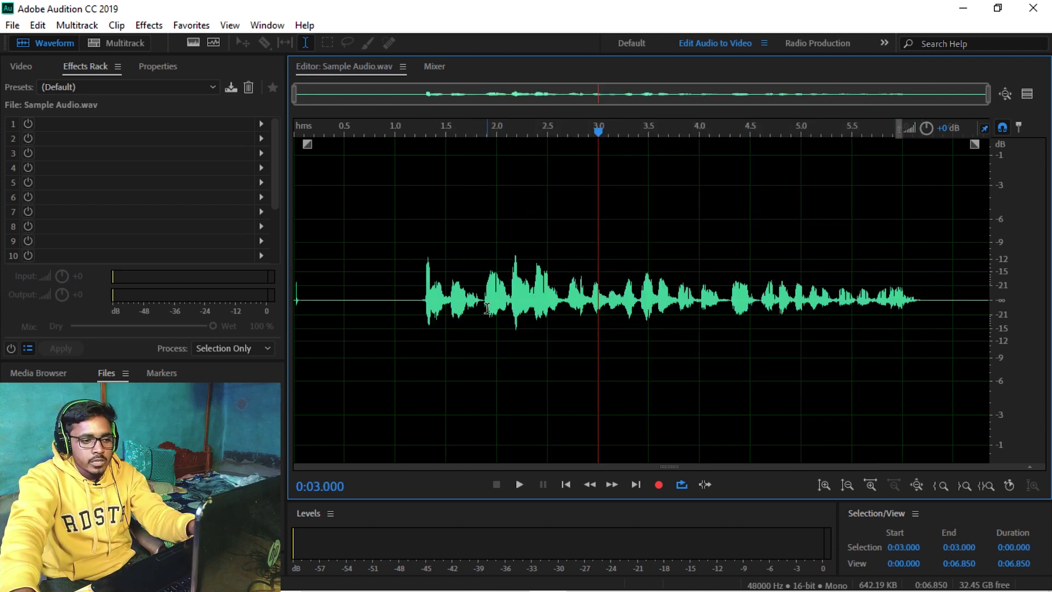
Examine the first spoken word's waveform down to its individual samples, then return to the full recording.
scroll(487, 308, up, 8)
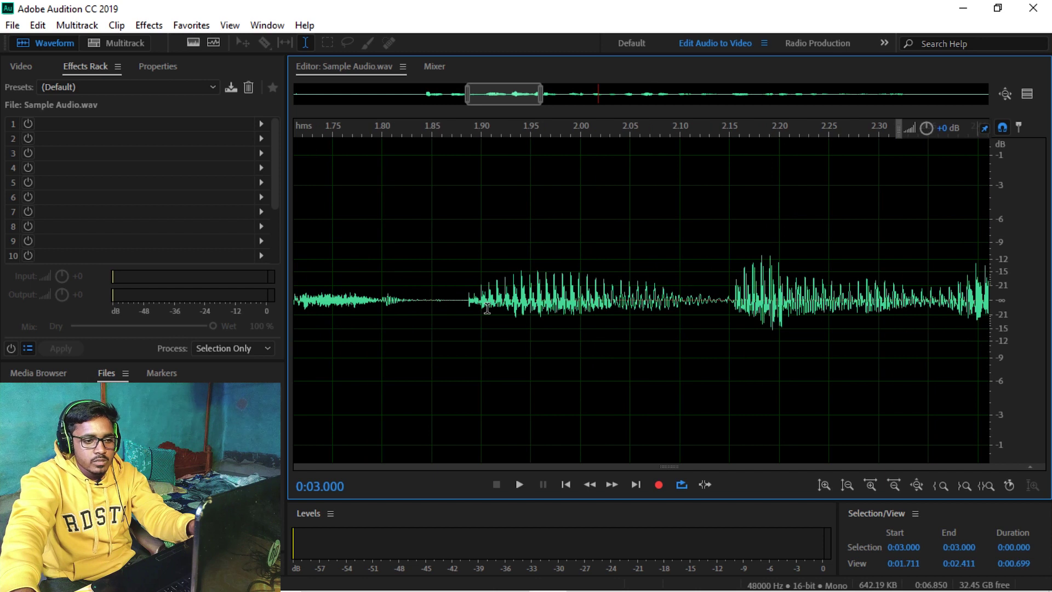
scroll(486, 309, down, 3)
scroll(486, 309, down, 2)
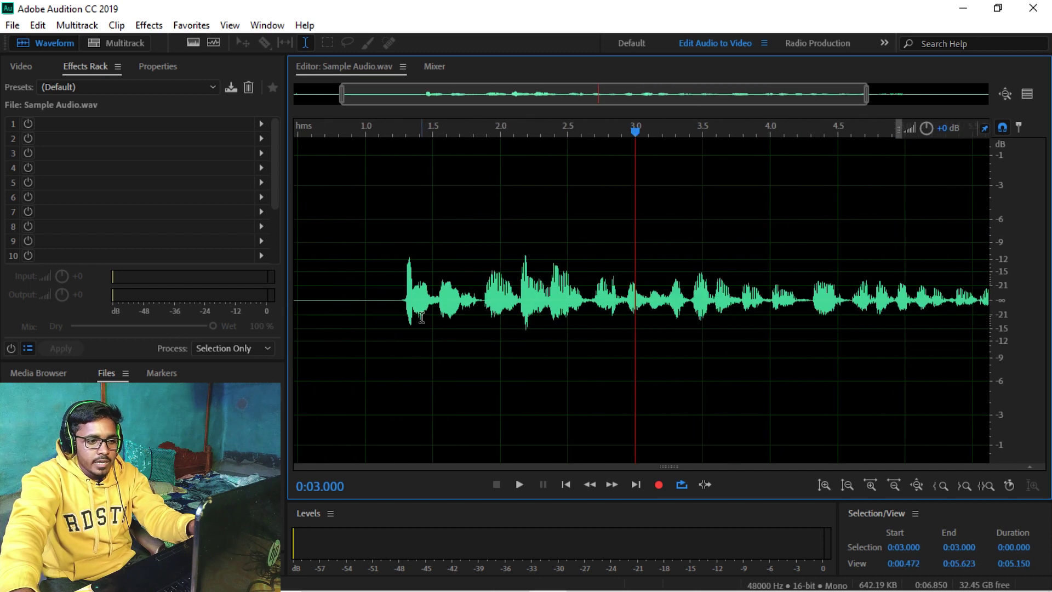
scroll(419, 316, up, 2)
drag(390, 308, 468, 317)
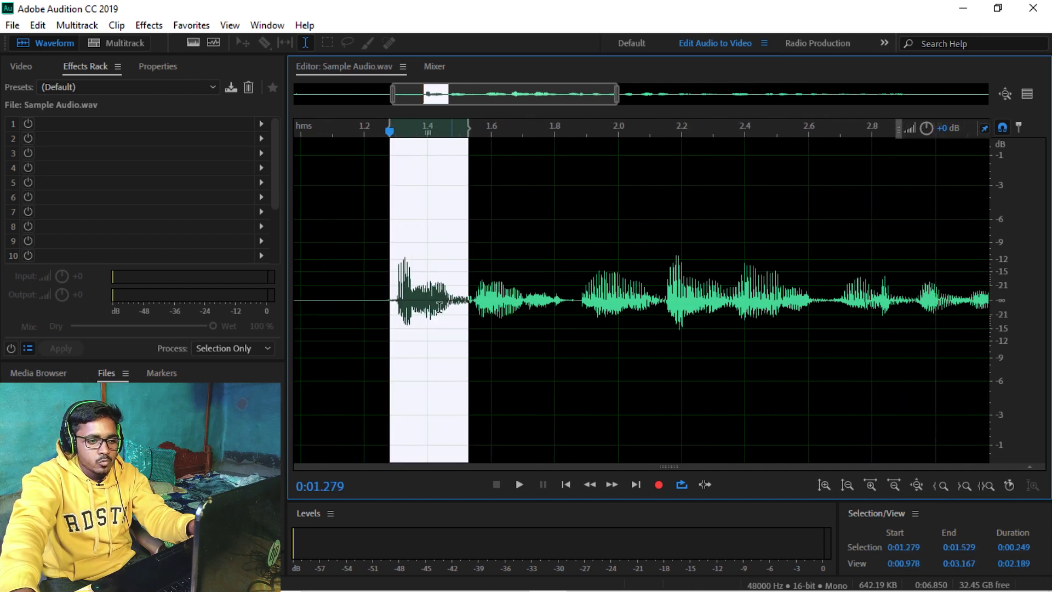
scroll(419, 304, up, 10)
scroll(424, 304, up, 3)
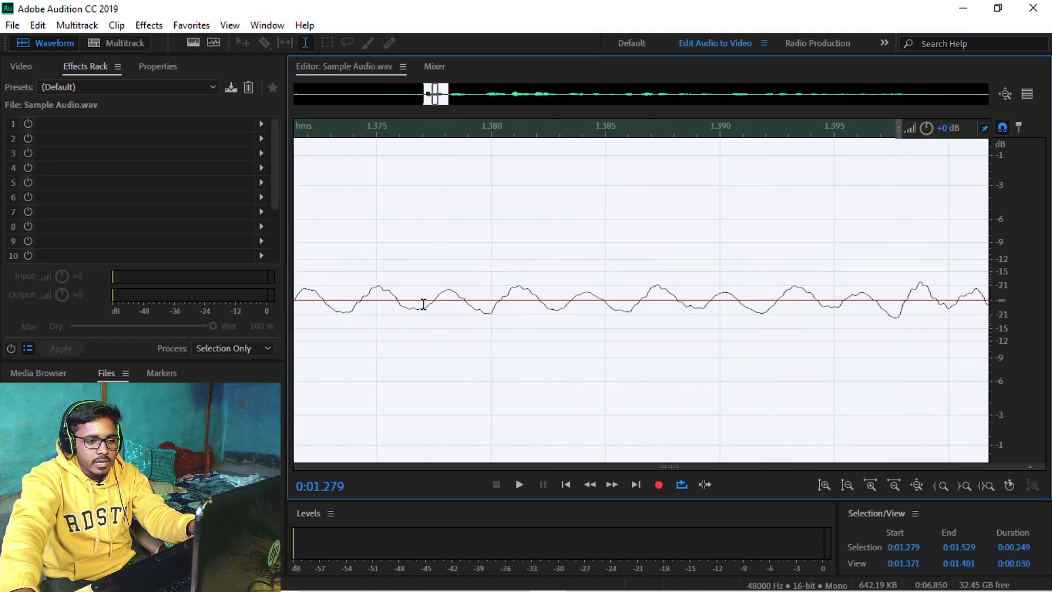
drag(419, 304, 473, 308)
click(467, 313)
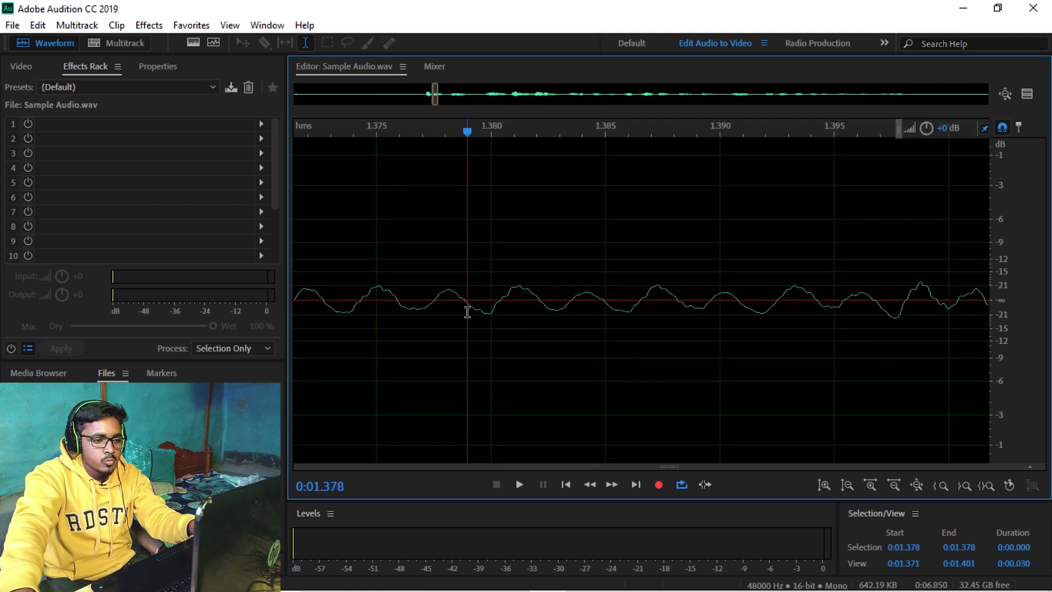
scroll(467, 313, up, 6)
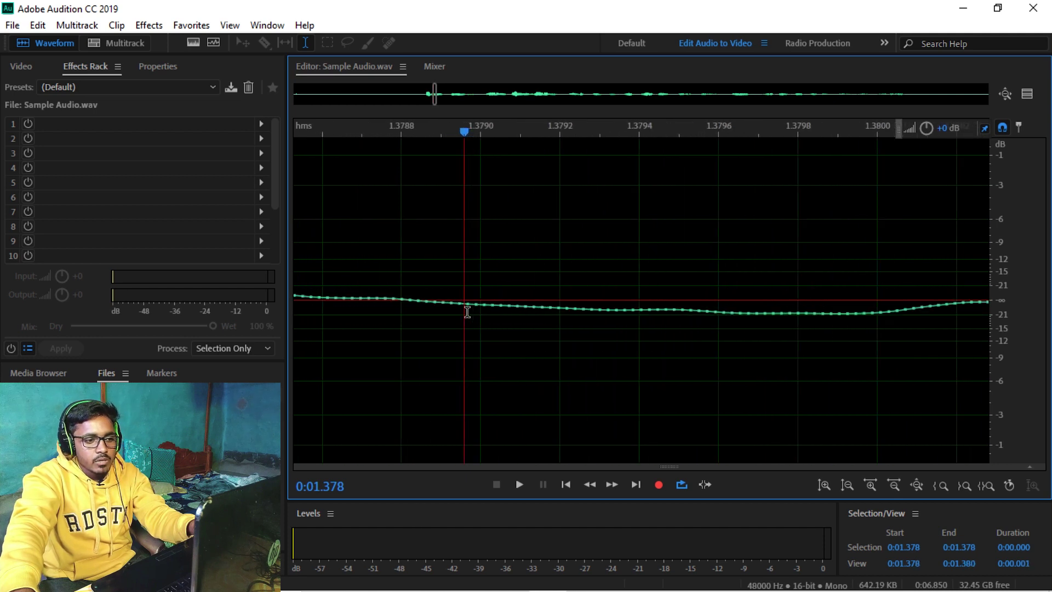
scroll(467, 312, up, 4)
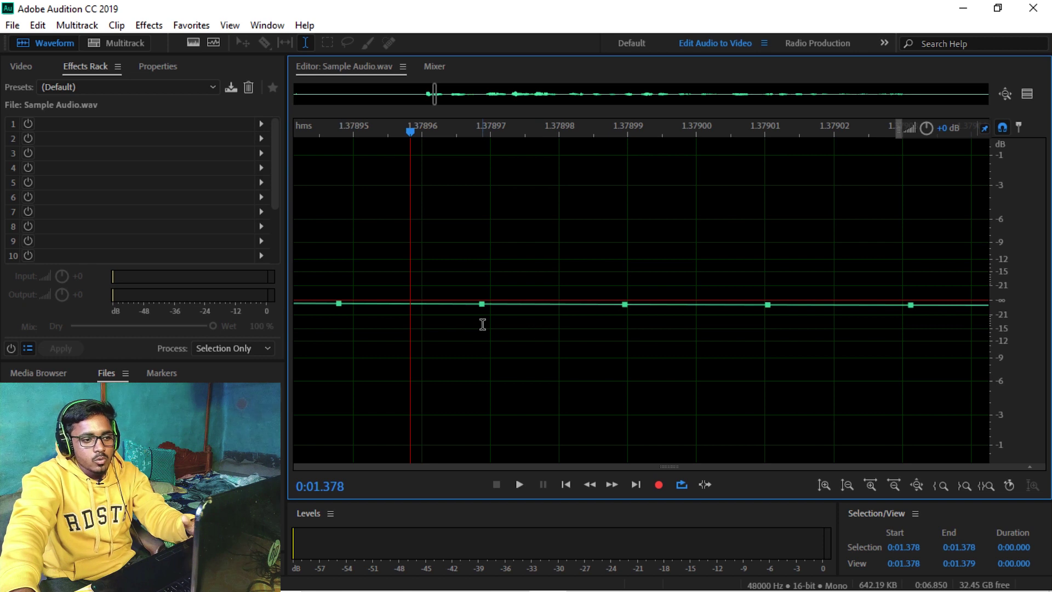
scroll(481, 322, down, 3)
scroll(482, 325, down, 12)
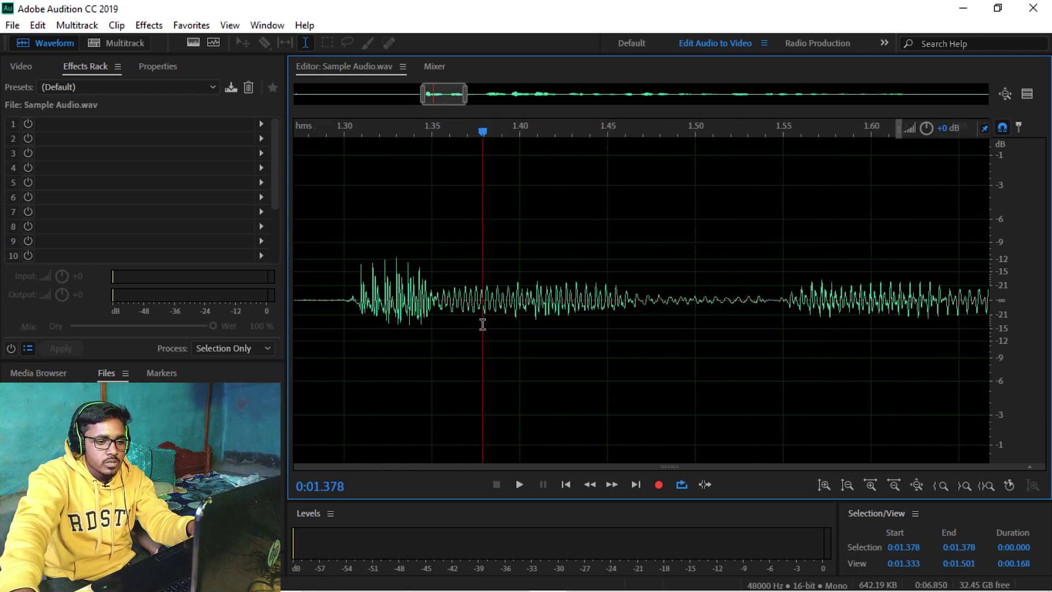
scroll(482, 323, down, 5)
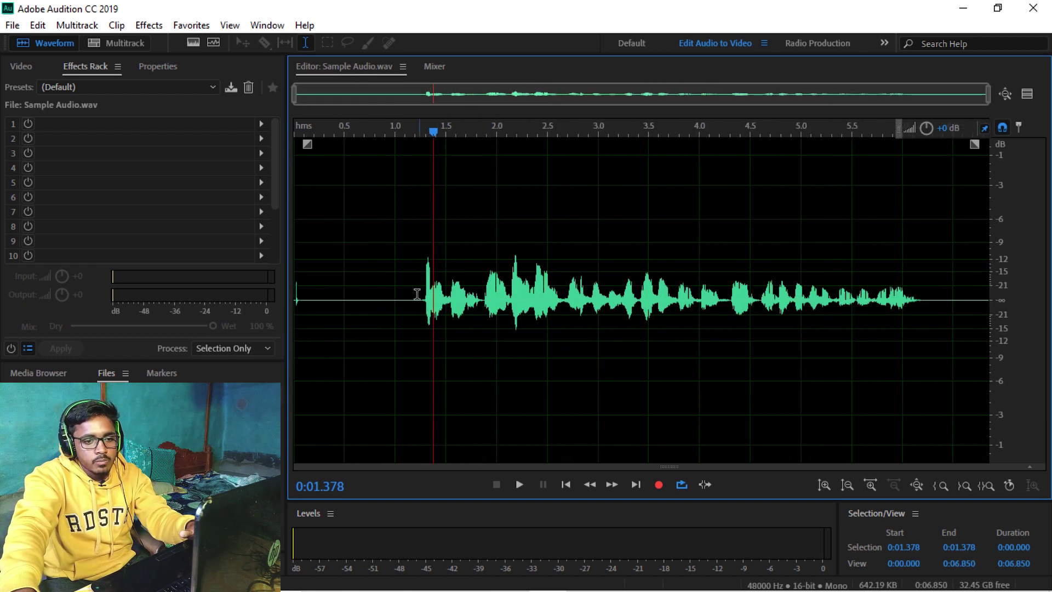
Highlight the whole voice passage, then the loud part from about 1.9 to 2.6 s, and compare it with the quieter ending.
drag(408, 308, 954, 307)
click(685, 343)
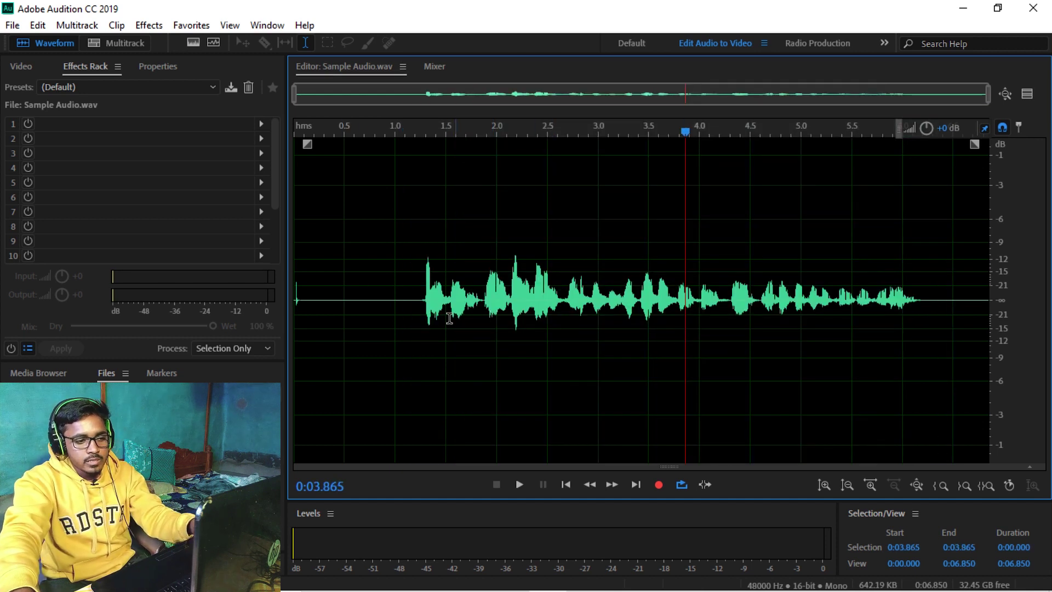
drag(411, 308, 926, 334)
click(925, 334)
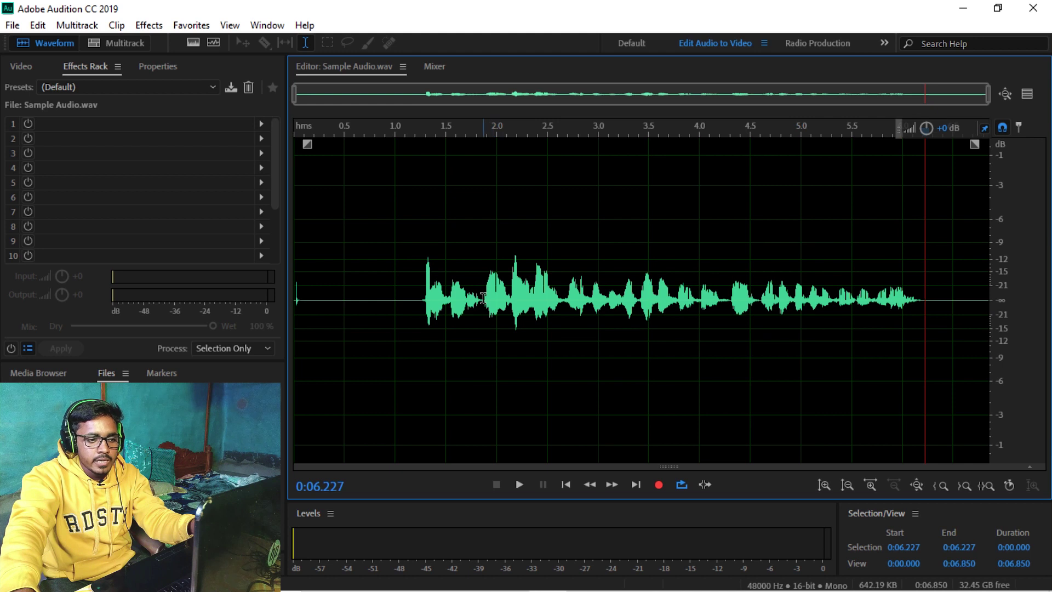
drag(482, 298, 568, 304)
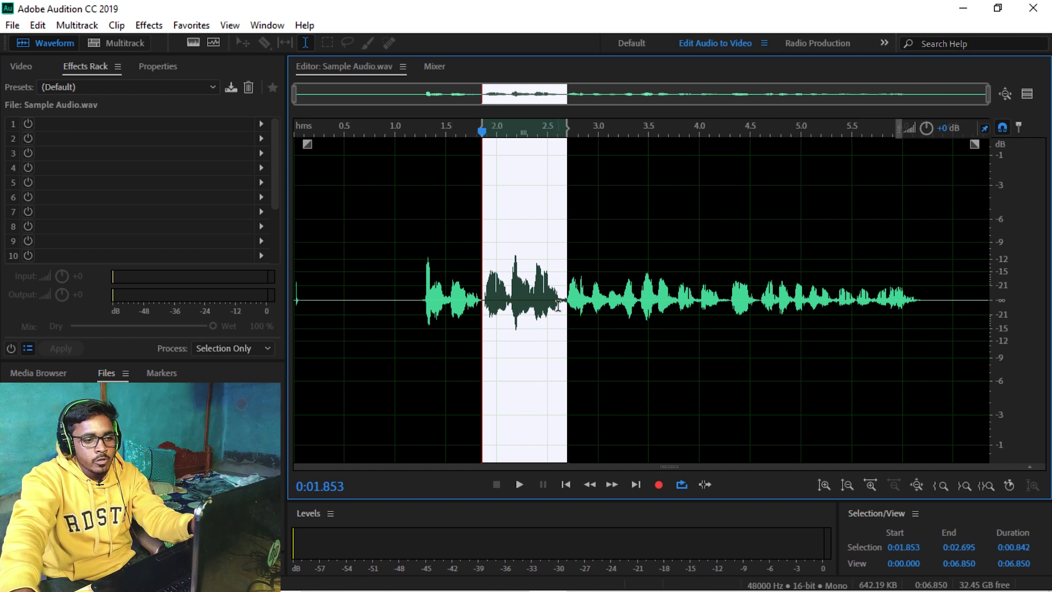
drag(561, 301, 485, 304)
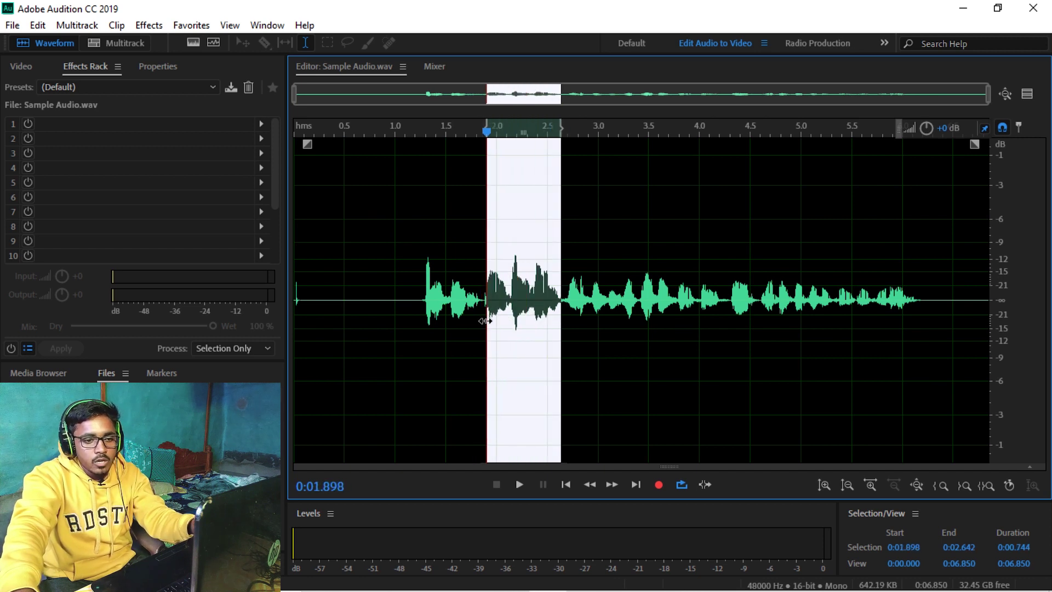
click(503, 352)
mouse_move(832, 299)
mouse_down()
mouse_move(930, 306)
mouse_move(836, 306)
mouse_up()
click(857, 342)
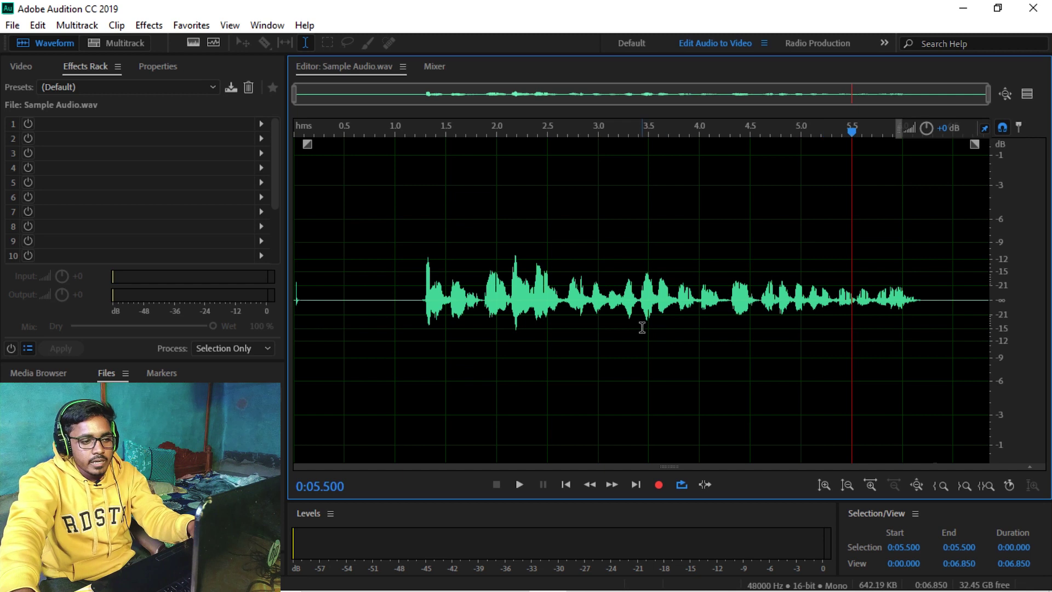
Review the speech from about 1.2 to 6.3 s and its opening part as selections, then clear the selection.
click(417, 299)
drag(434, 302, 930, 315)
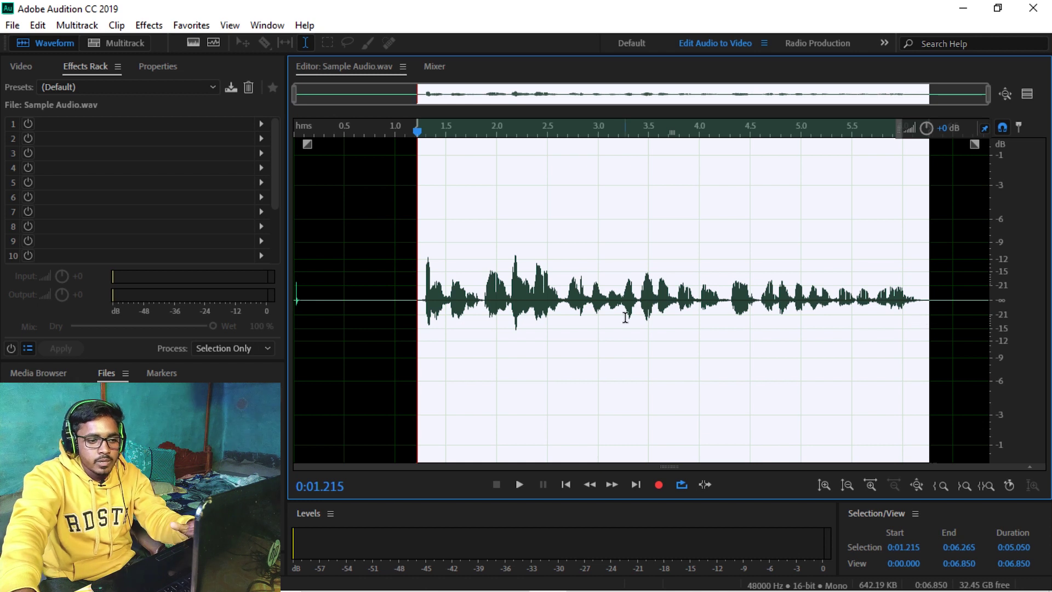
click(611, 384)
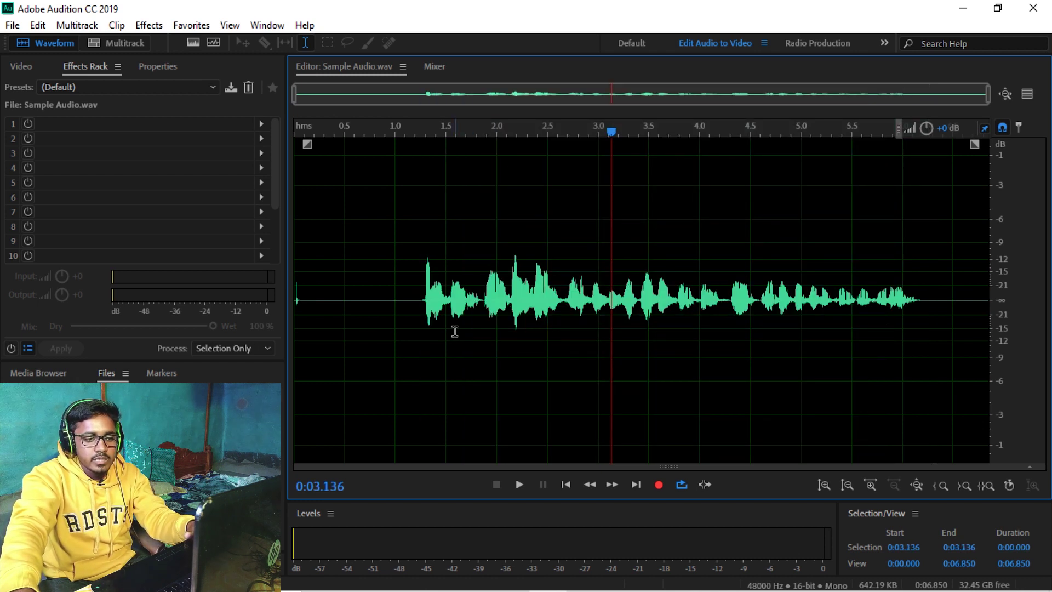
drag(563, 311, 405, 307)
click(912, 354)
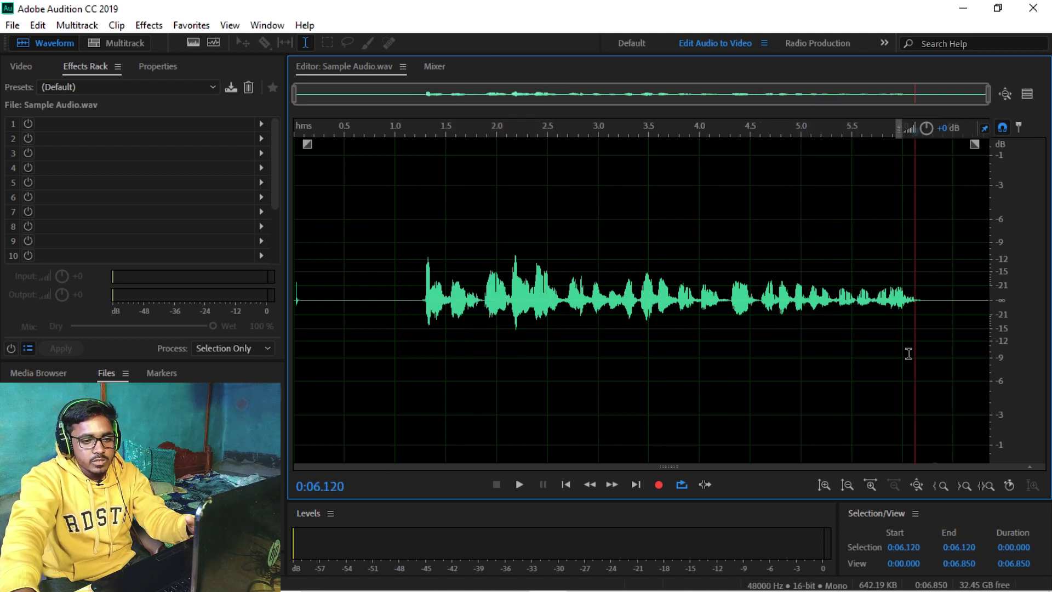
click(609, 251)
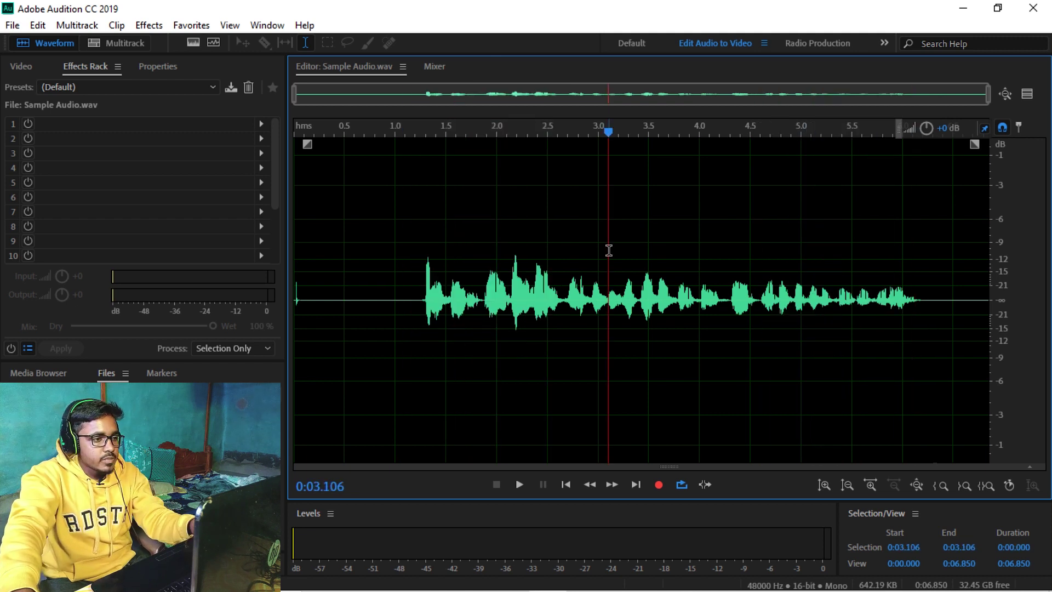
Apply the Dynamics effect to the entire recording with only the Compressor enabled.
click(151, 26)
mouse_move(186, 217)
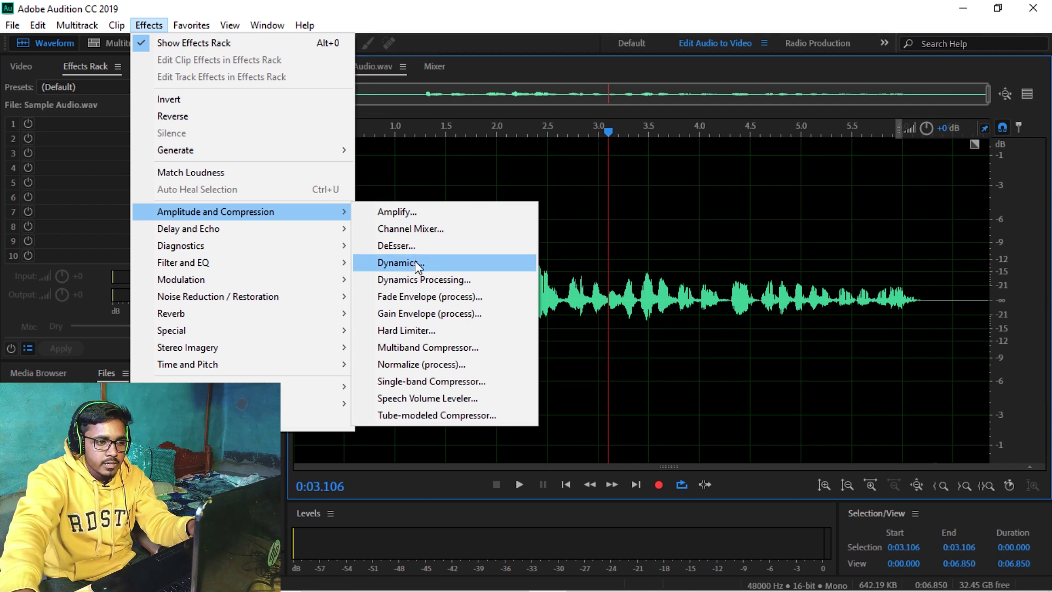
click(416, 263)
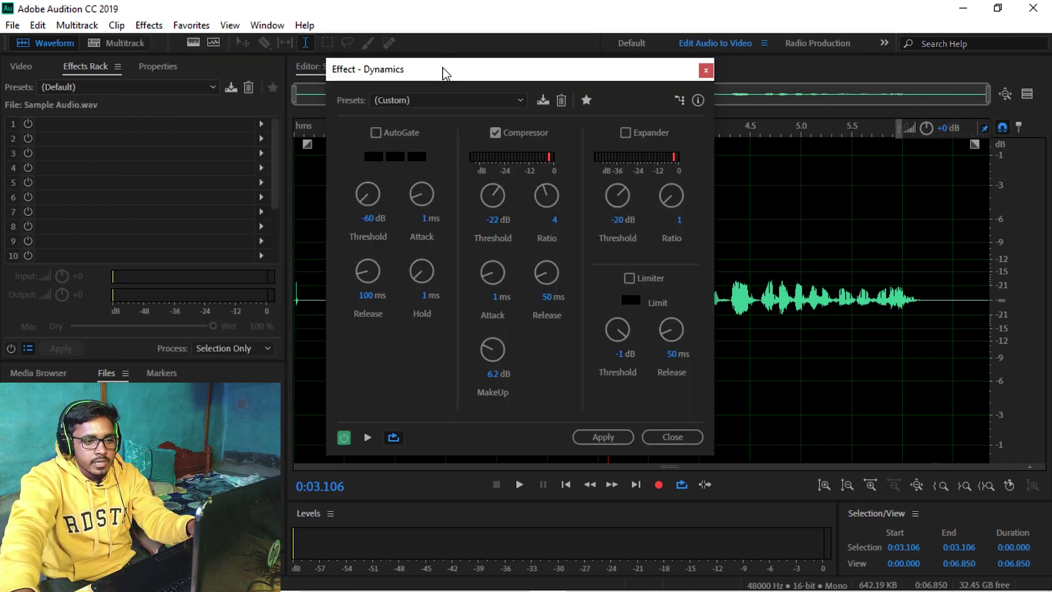
drag(442, 68, 542, 140)
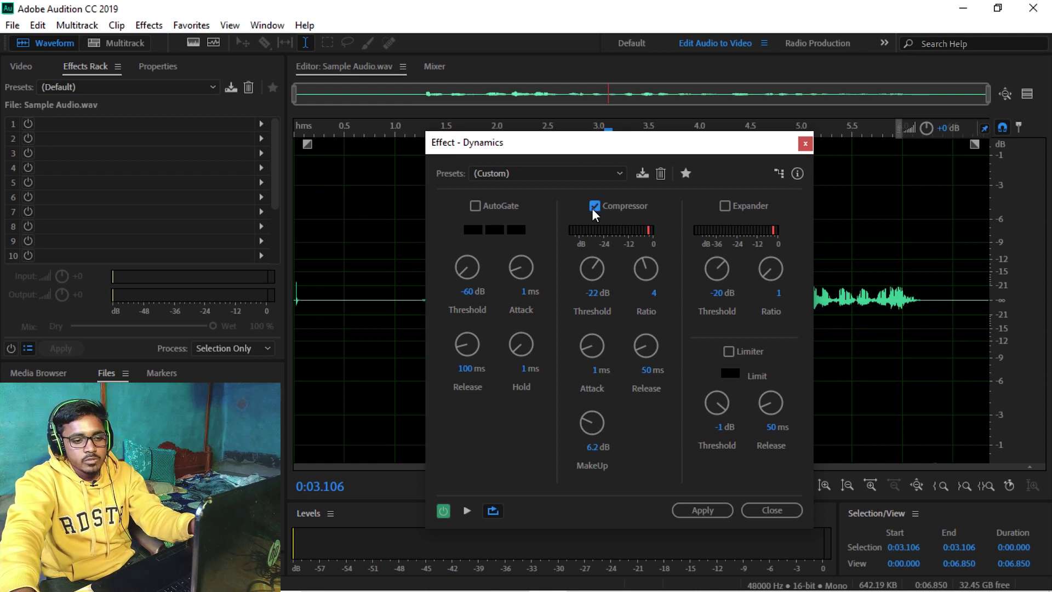
click(701, 510)
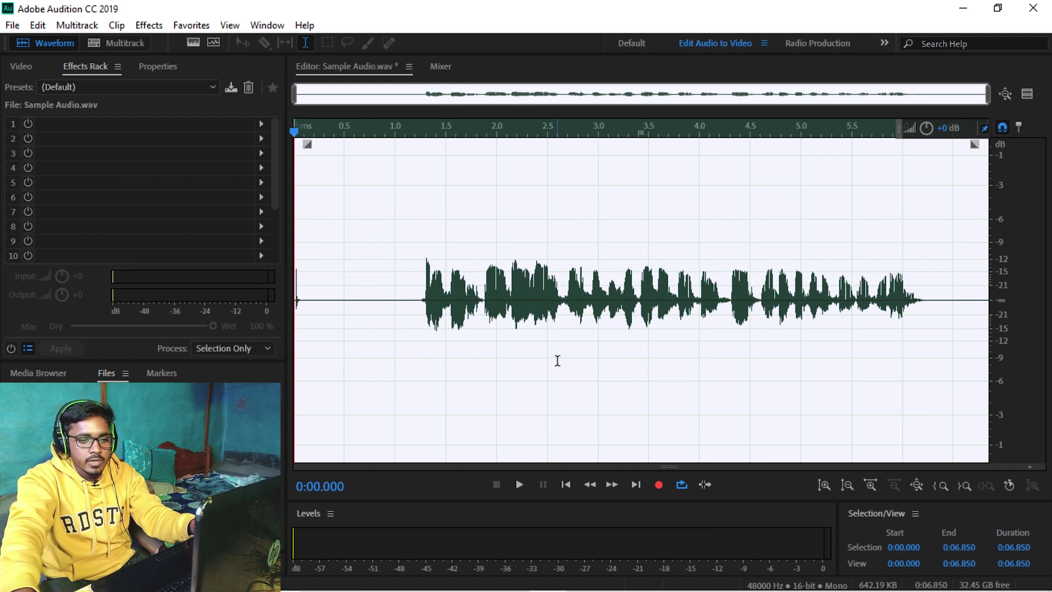
Compare the compressed levels by highlighting the ending from about 4.3 to 6.2 s and the passage from about 1.8 to 2.7 s.
drag(730, 300, 925, 300)
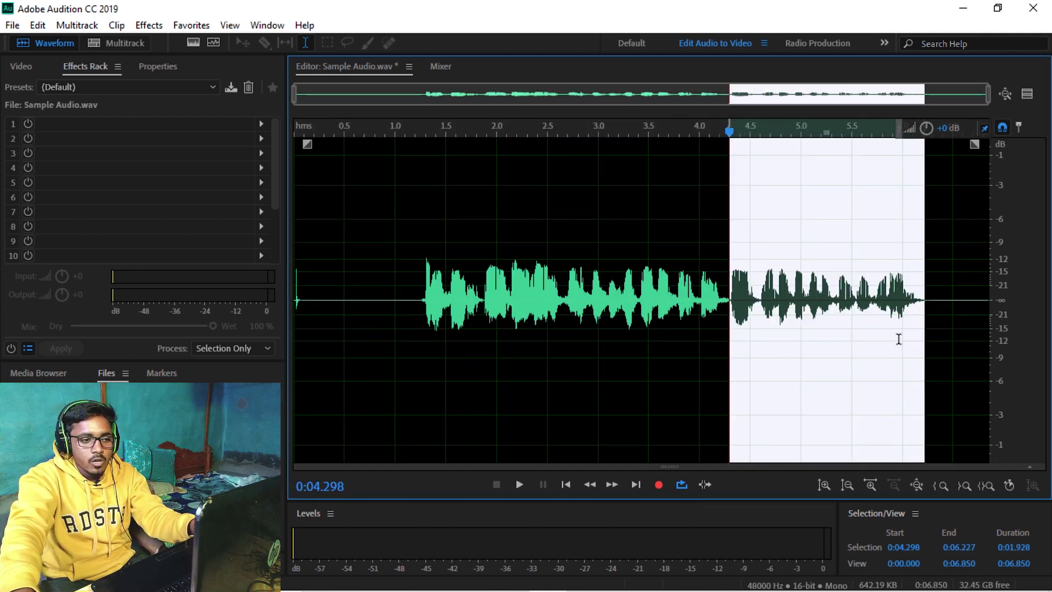
key(Home)
drag(478, 302, 571, 307)
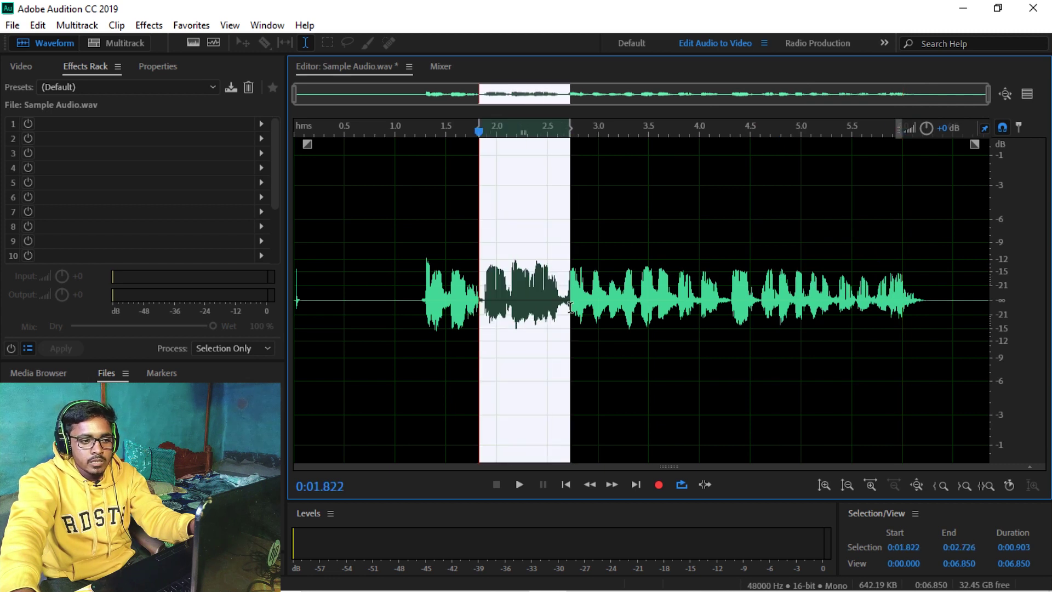
Compare the ending from about 4.6 to 6.3 s before and after compression by undoing and redoing the Dynamics effect, highlighting it each time.
click(514, 254)
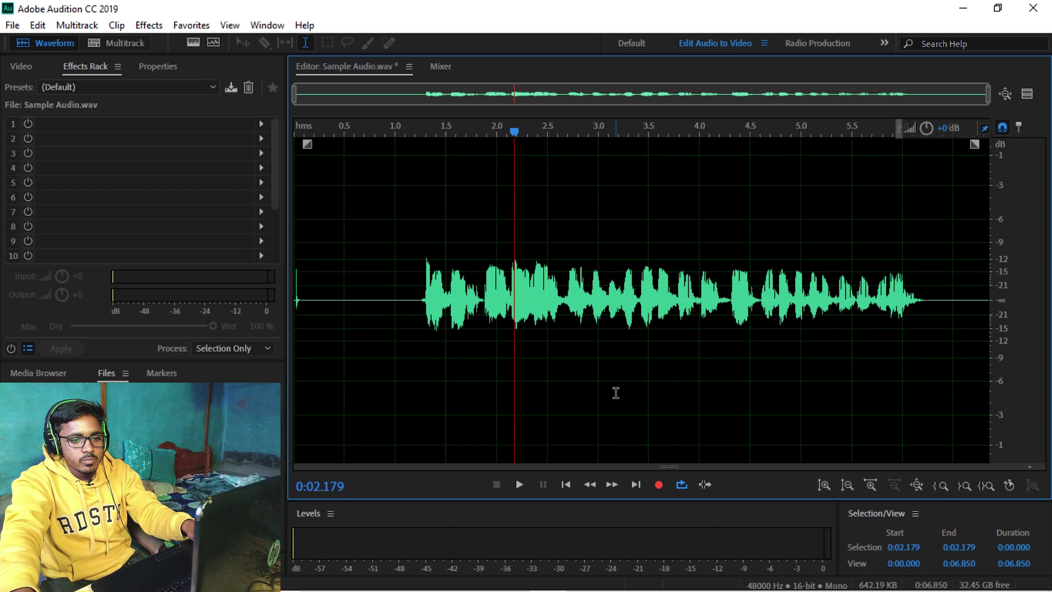
key(ctrl+z)
drag(922, 303, 756, 305)
click(770, 338)
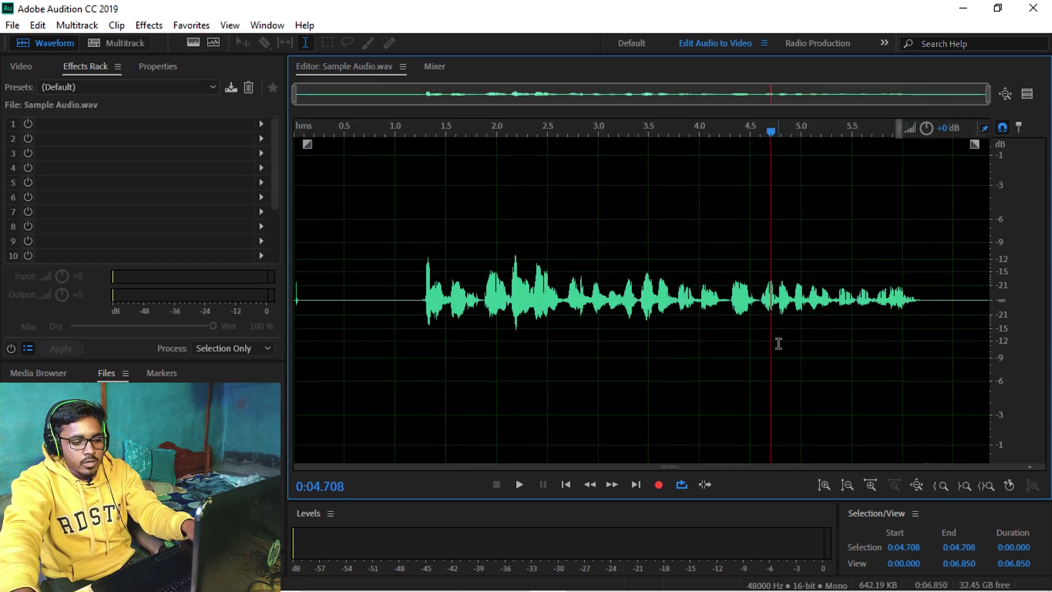
key(ctrl+shift+z)
drag(931, 294, 756, 299)
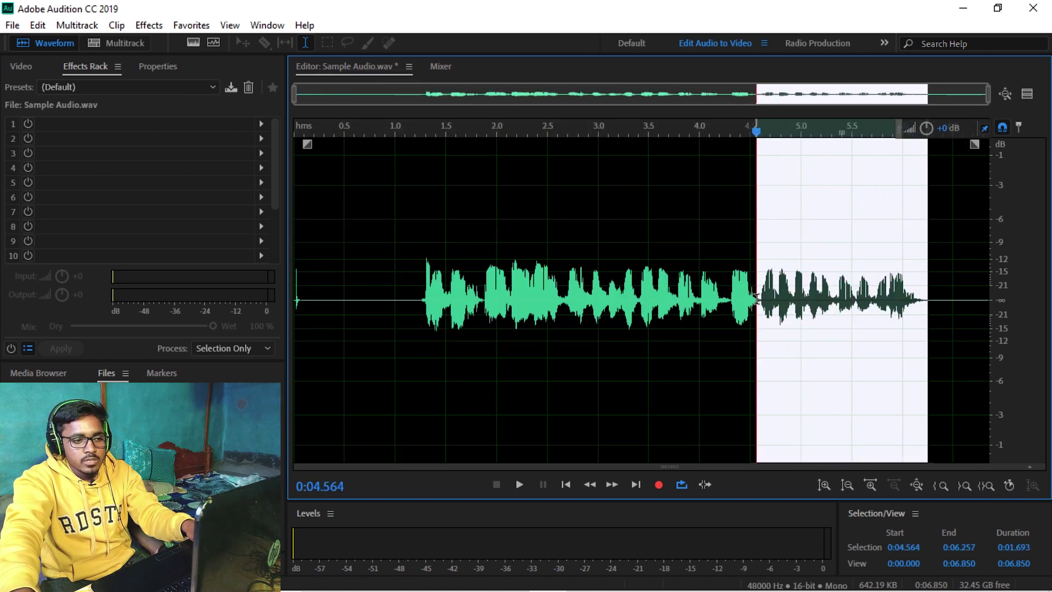
click(725, 351)
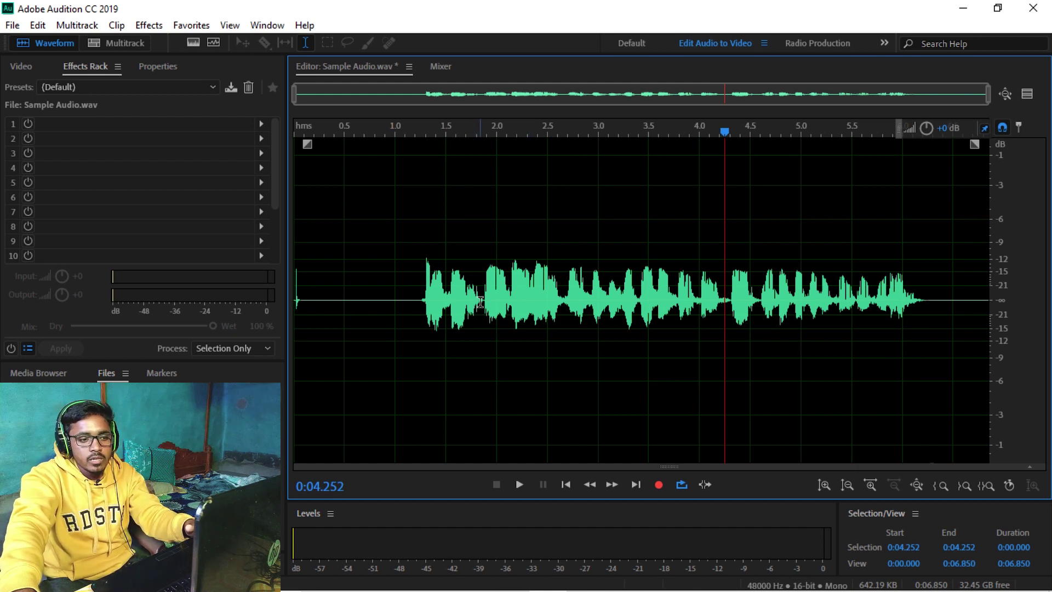
Examine the quiet gap between words near 1.86 s up close, then place the playhead at about 1.2 s with the whole recording in view.
scroll(480, 302, up, 4)
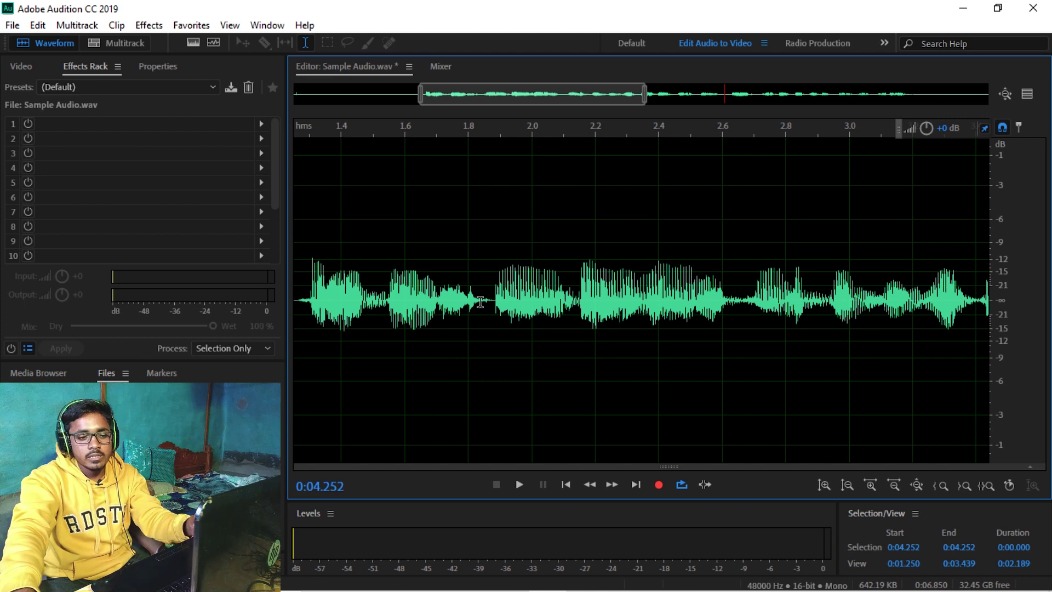
scroll(480, 302, up, 4)
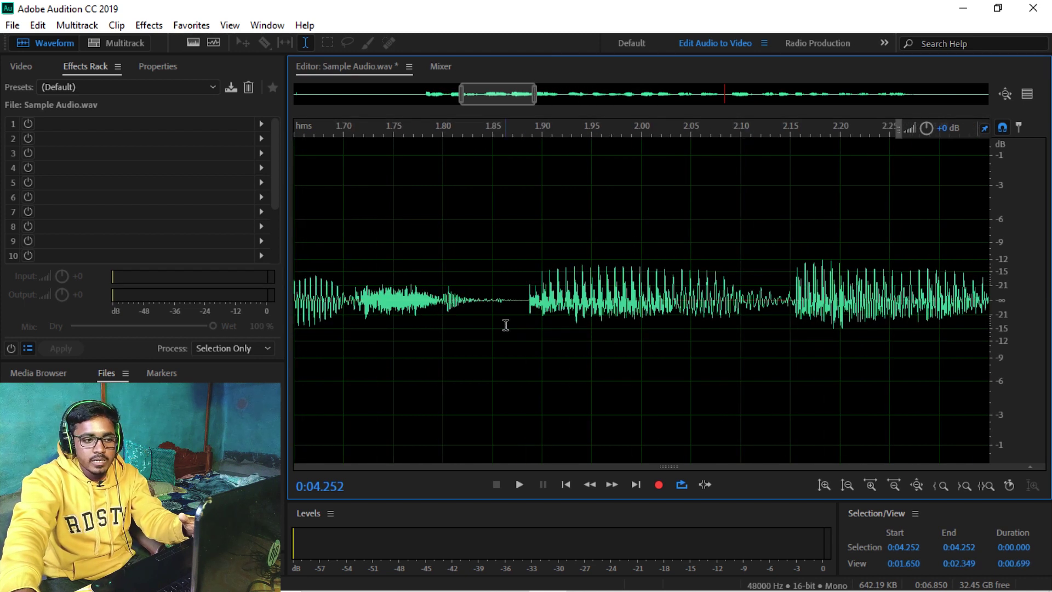
scroll(506, 325, up, 6)
drag(397, 303, 638, 312)
click(472, 317)
scroll(468, 304, up, 5)
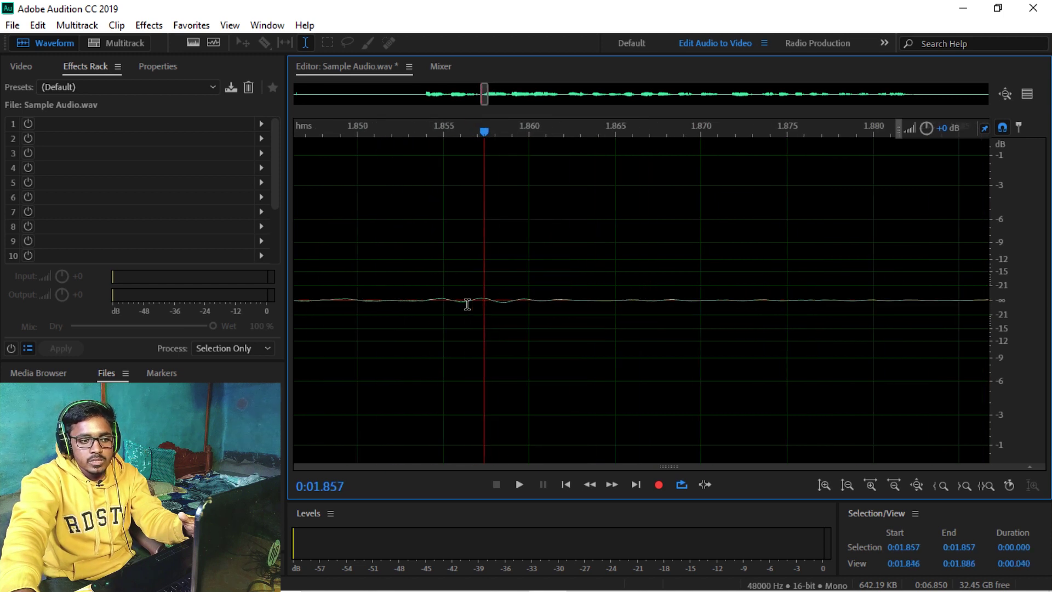
scroll(467, 304, down, 15)
click(403, 314)
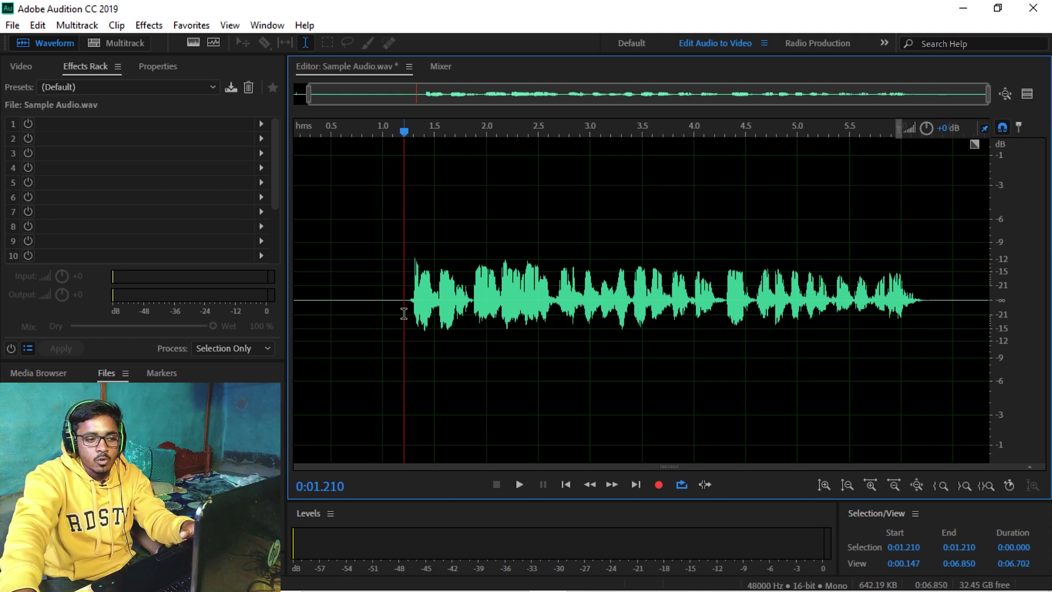
scroll(512, 293, down, 1)
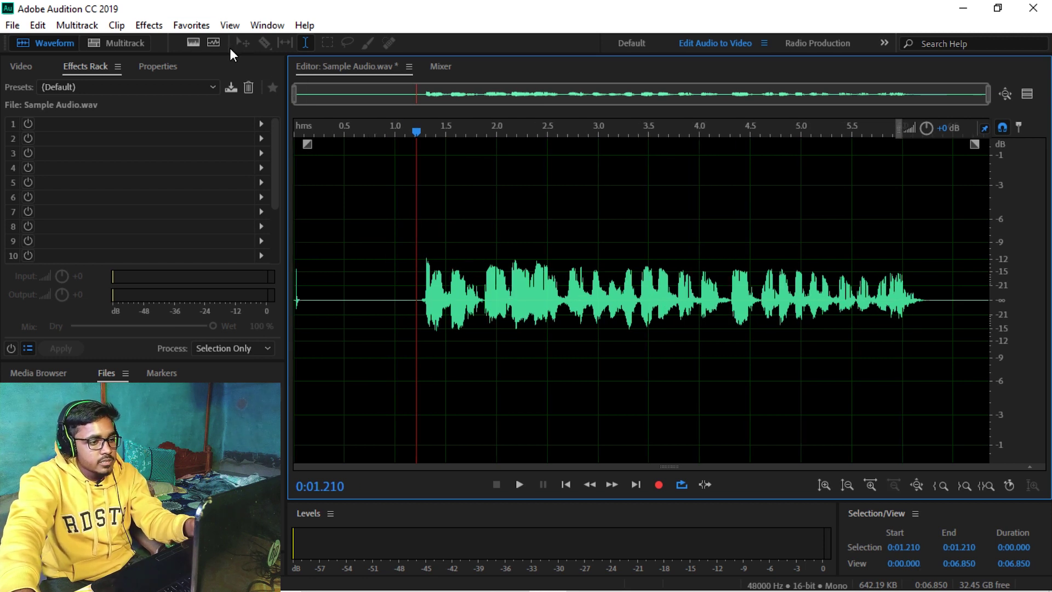
Open the Adaptive Noise Reduction effect and preview it on the voice from about 1.2 s.
click(159, 28)
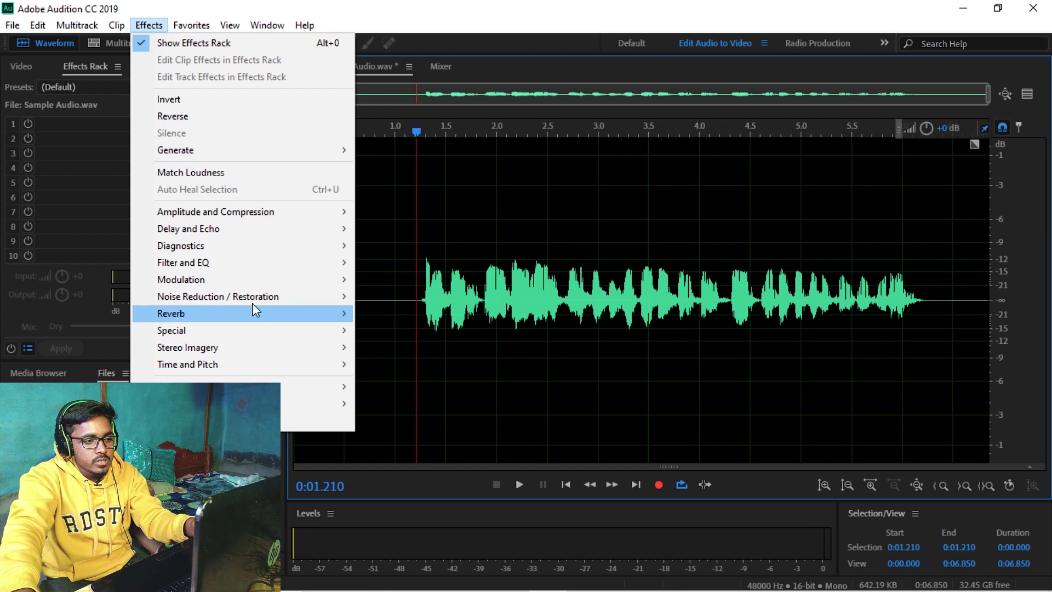
mouse_move(255, 300)
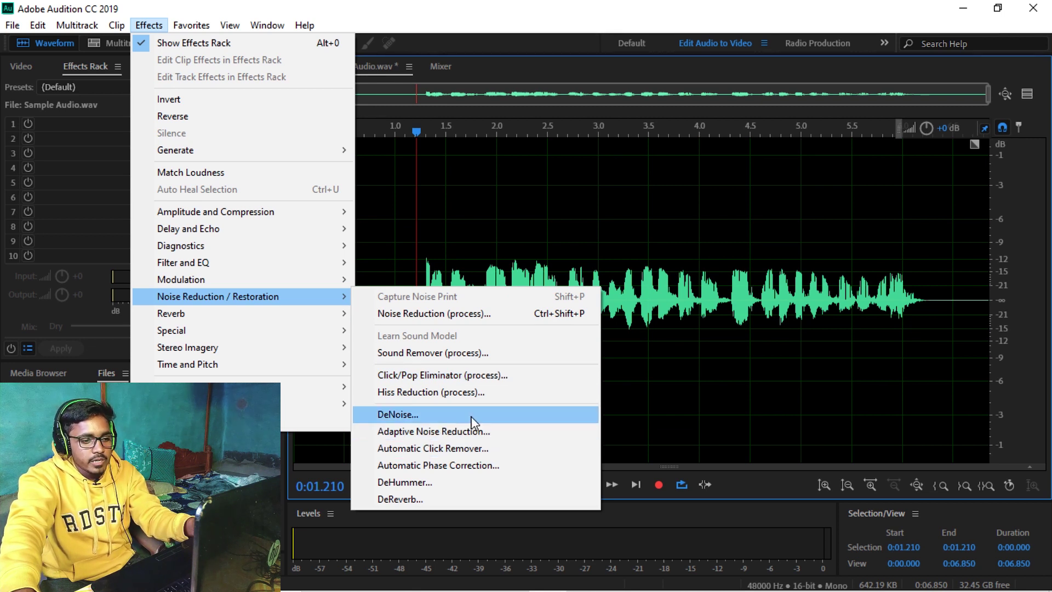
click(500, 433)
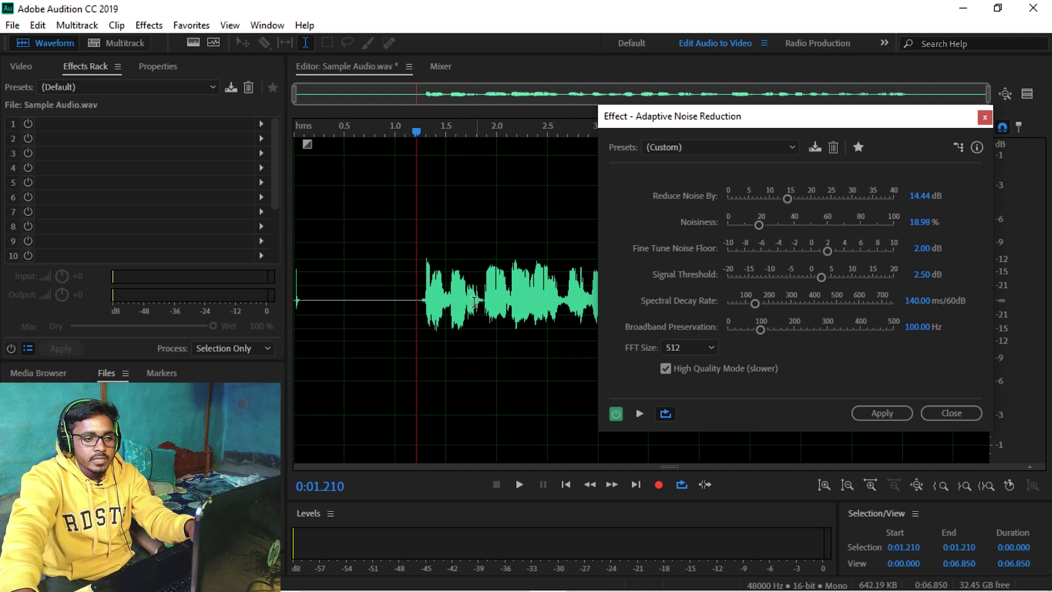
click(417, 303)
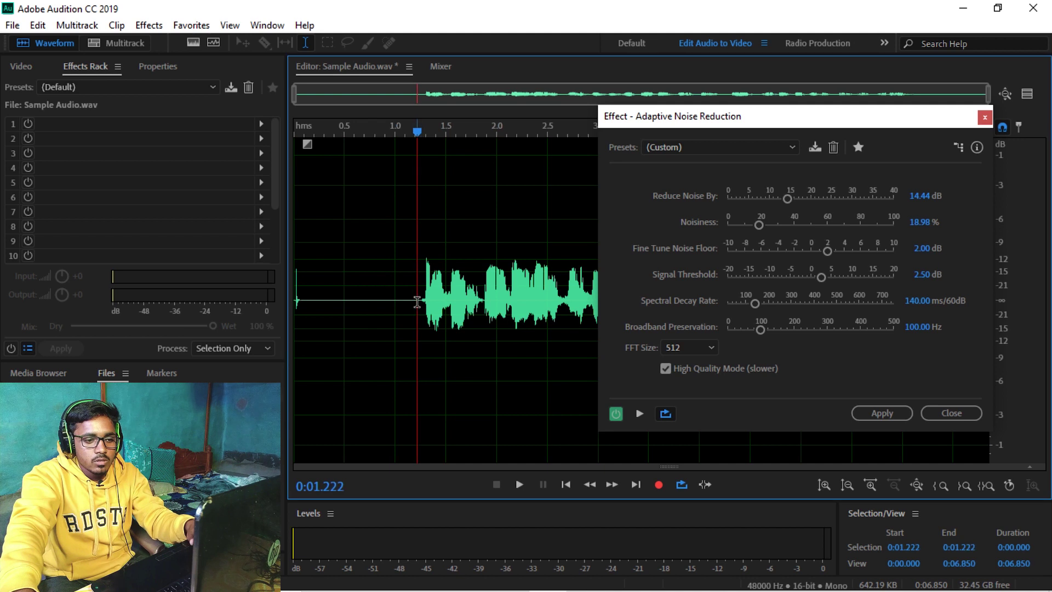
click(640, 413)
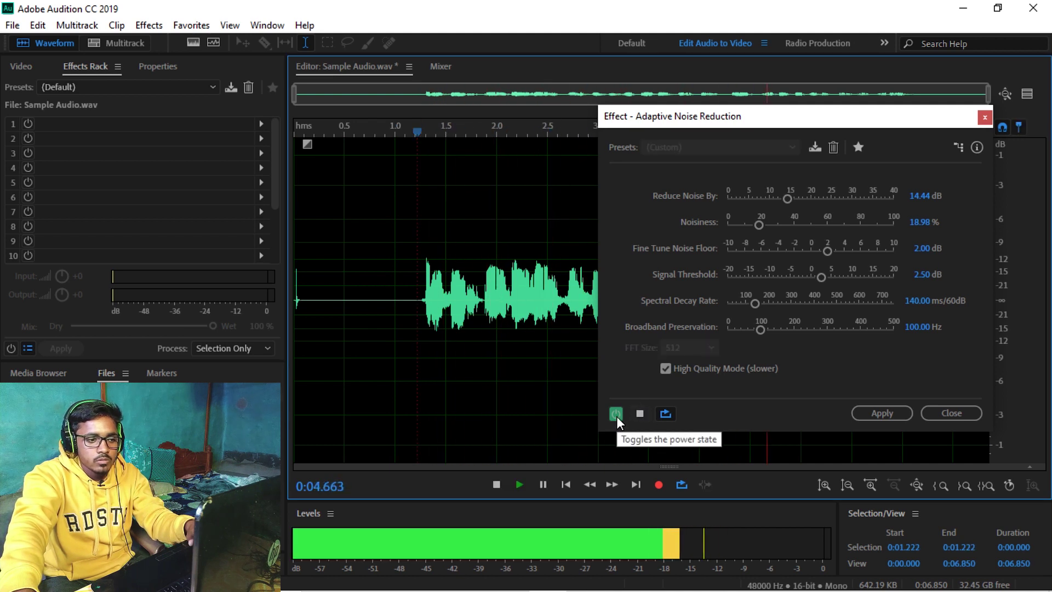
key(space)
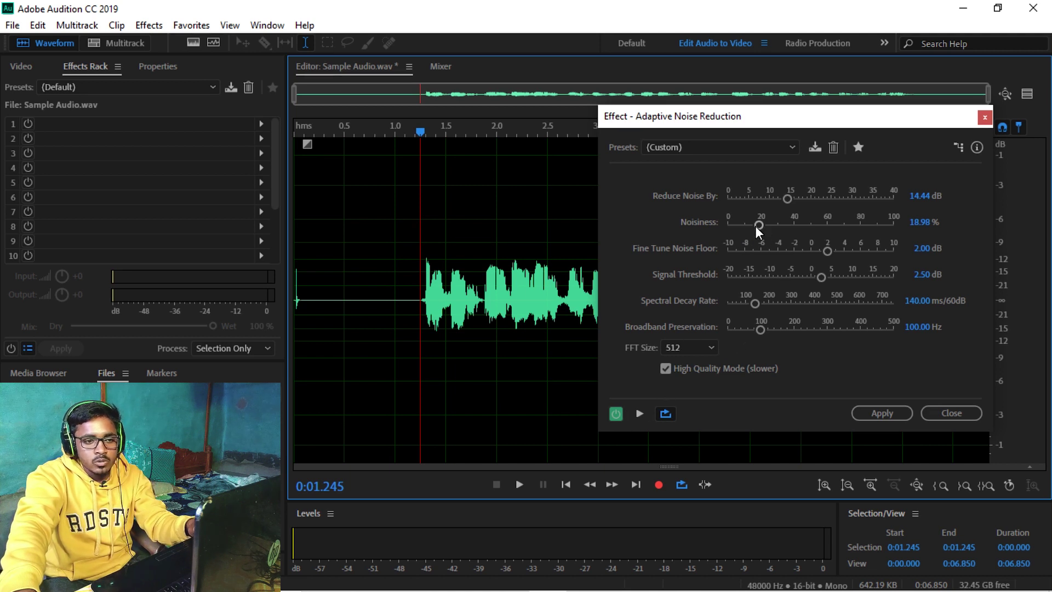
Try stronger Adaptive Noise Reduction with Reduce Noise By at 27.96 dB and Noisiness at 38.89 %, and preview the recording.
drag(758, 224, 846, 198)
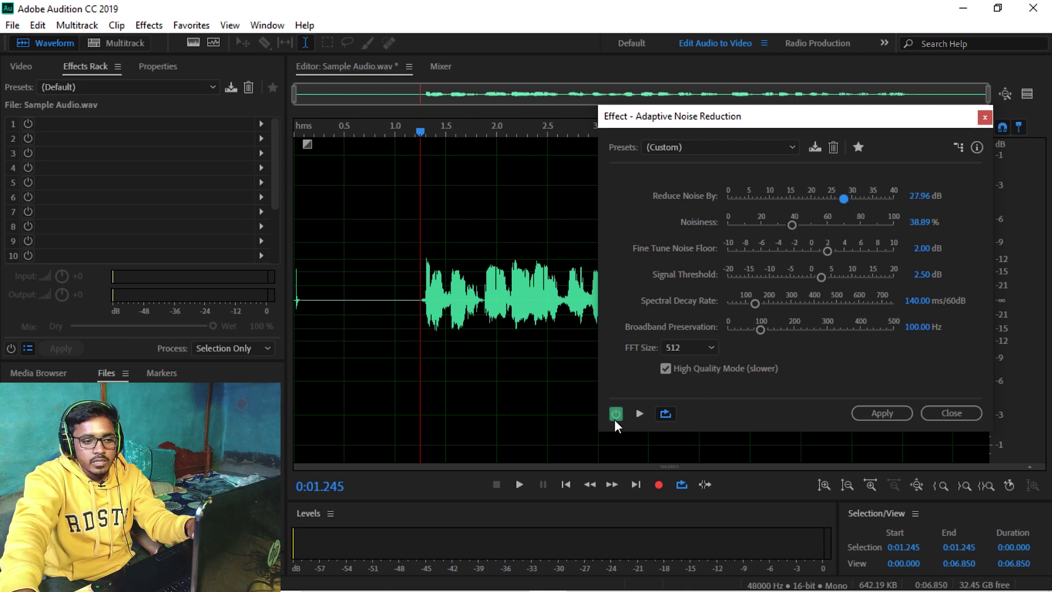
key(space)
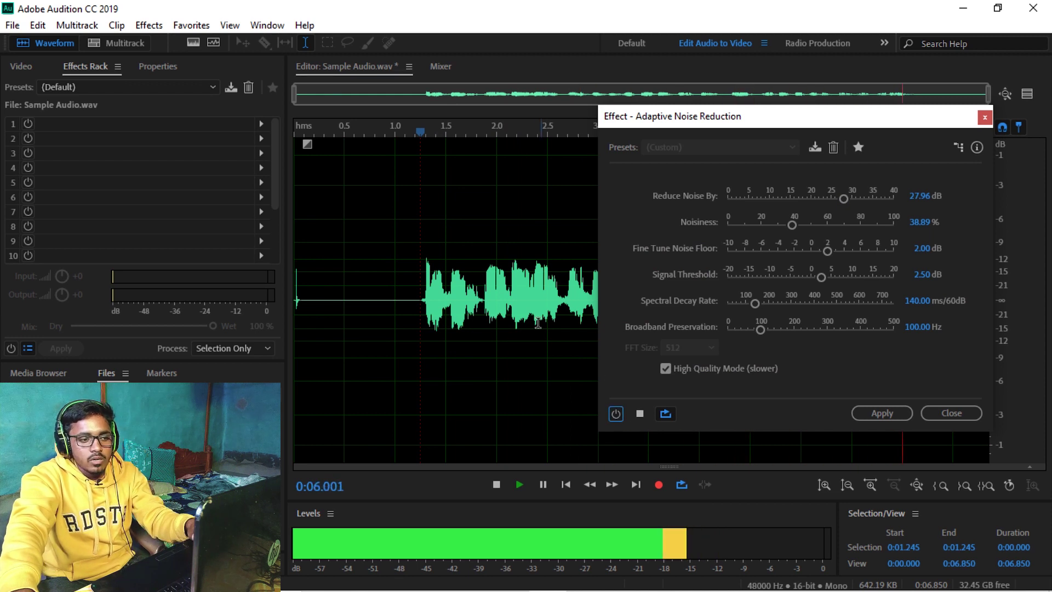
click(418, 300)
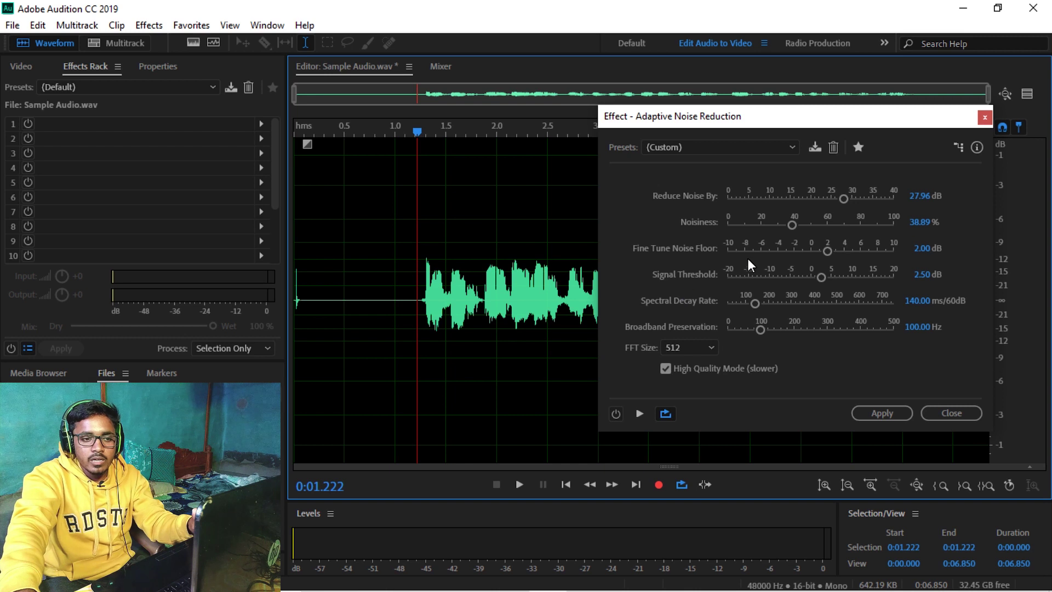
Apply Adaptive Noise Reduction to the entire recording with Noisiness 19.44 %, Reduce Noise By 14.44 dB and High Quality Mode, with the effect powered on.
drag(794, 224, 760, 224)
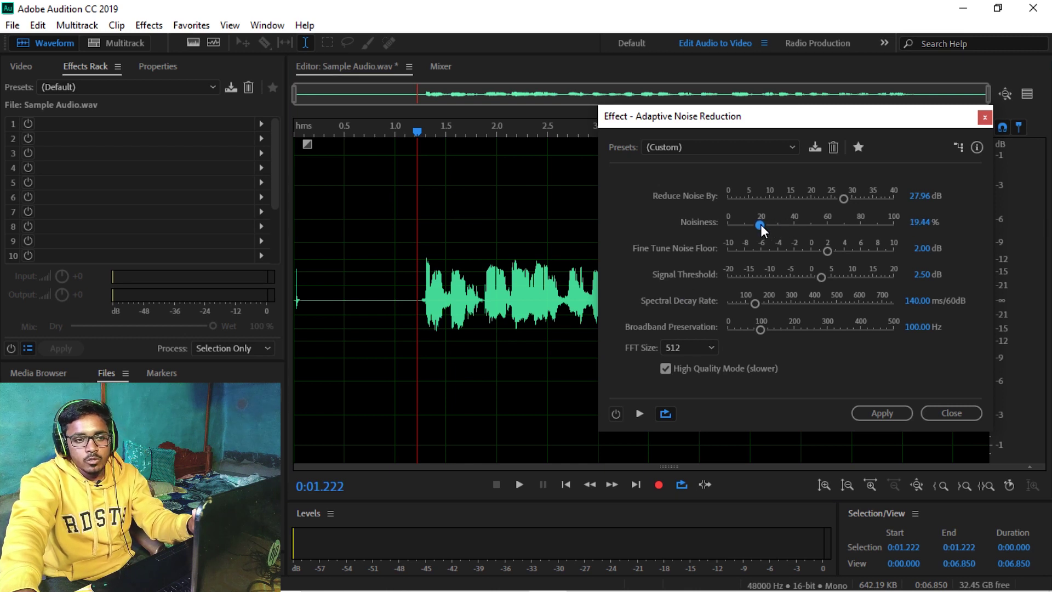
drag(842, 199, 785, 197)
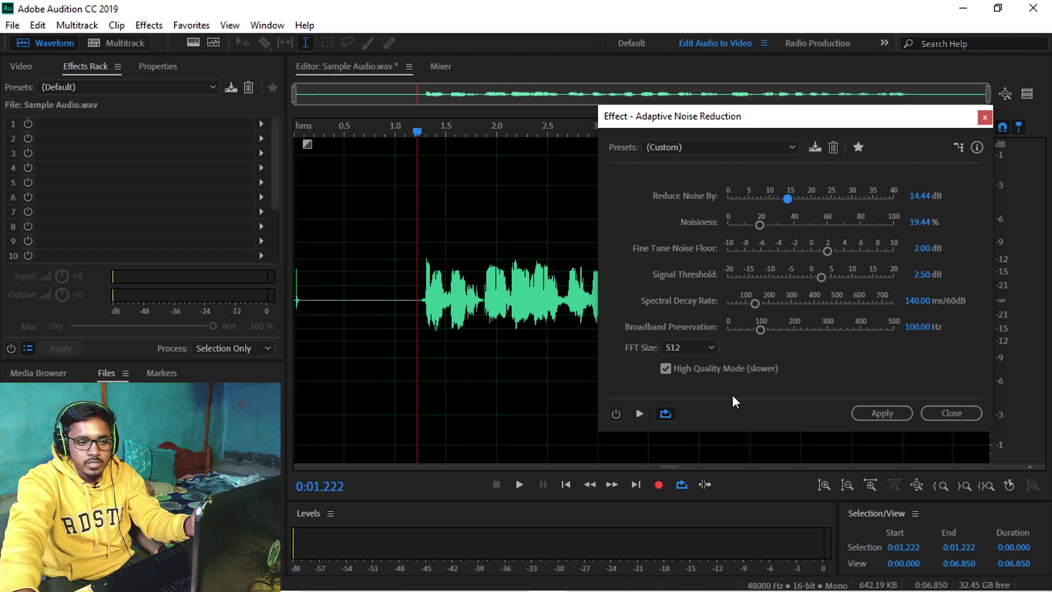
click(613, 414)
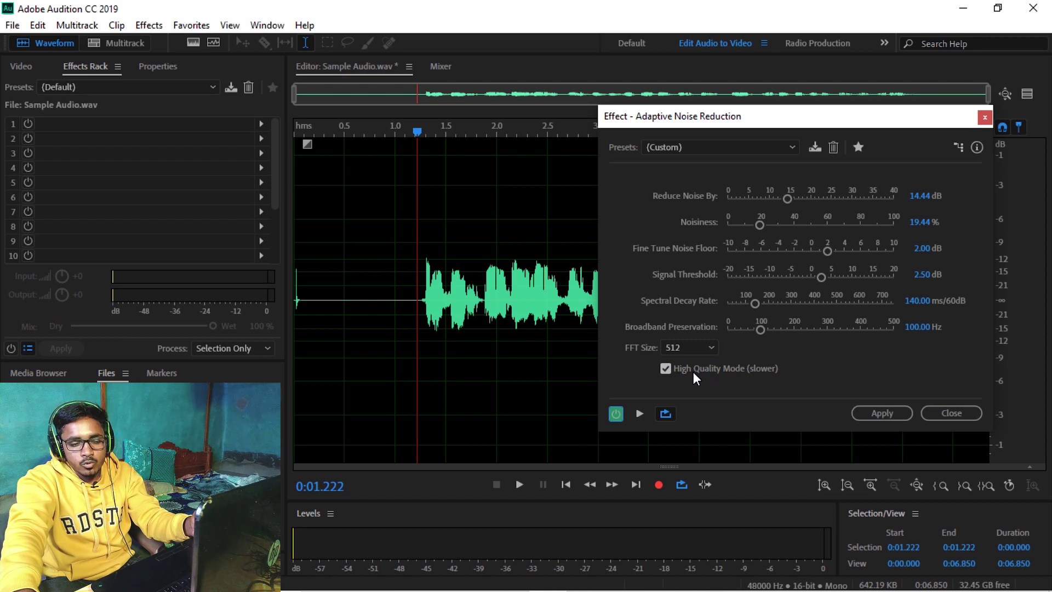
click(772, 374)
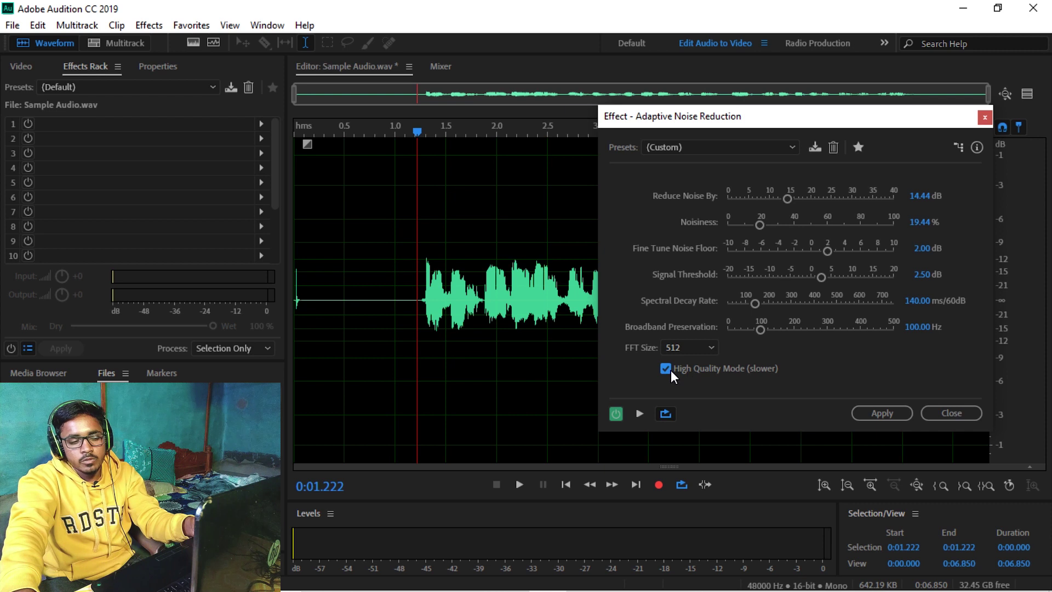
click(892, 412)
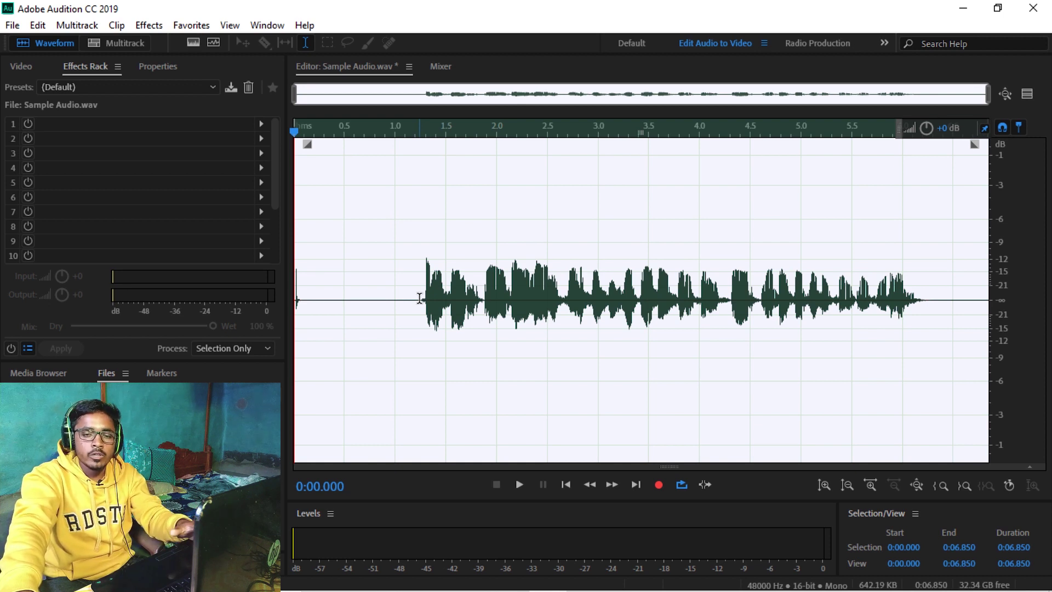
Play the noise-reduced voice from about 1.2 s to the end, then return the playhead to the start of the speech.
click(419, 297)
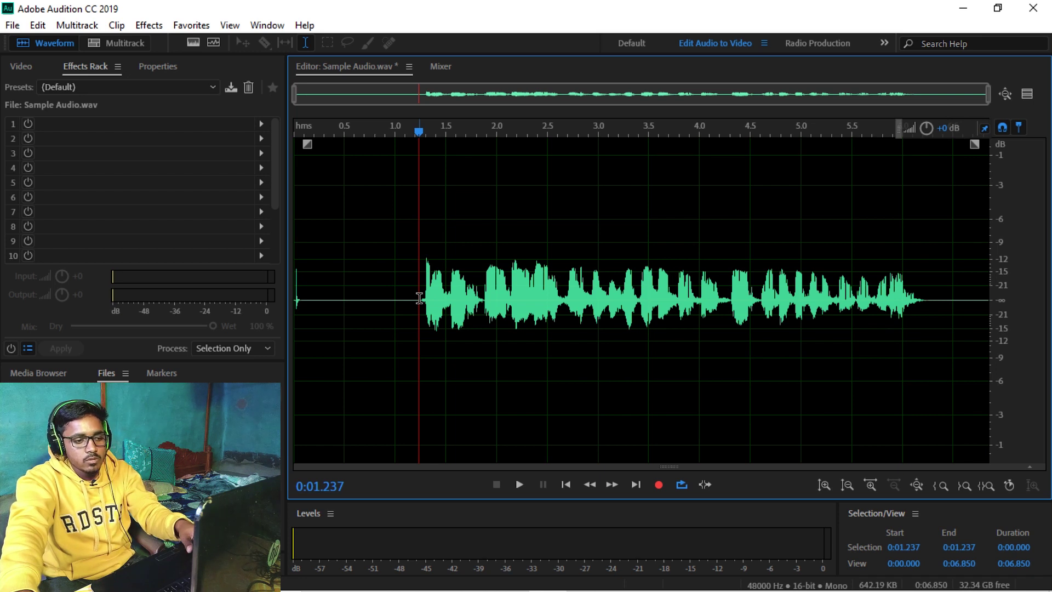
key(space)
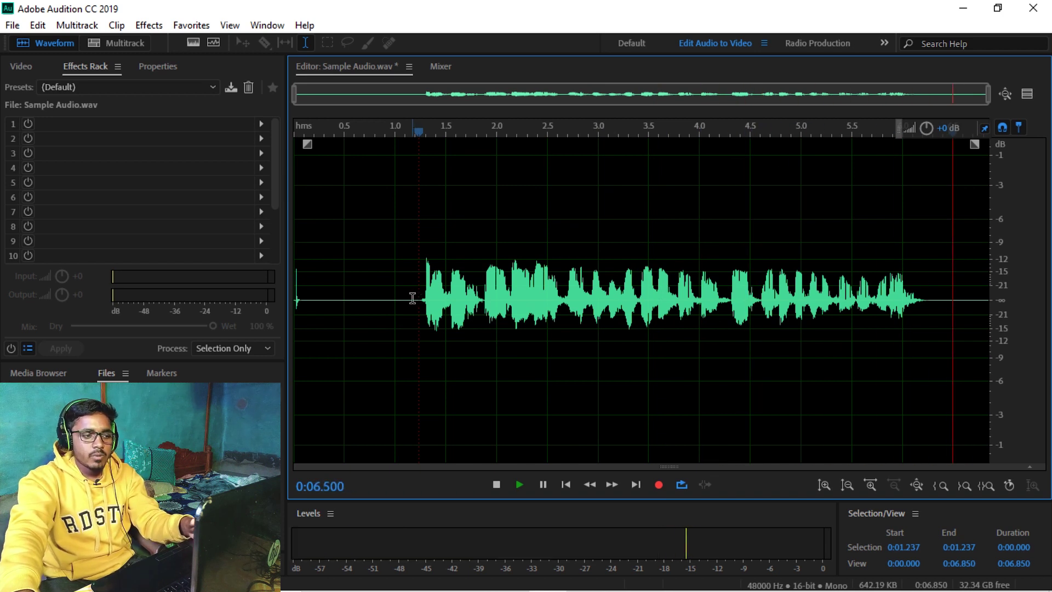
key(space)
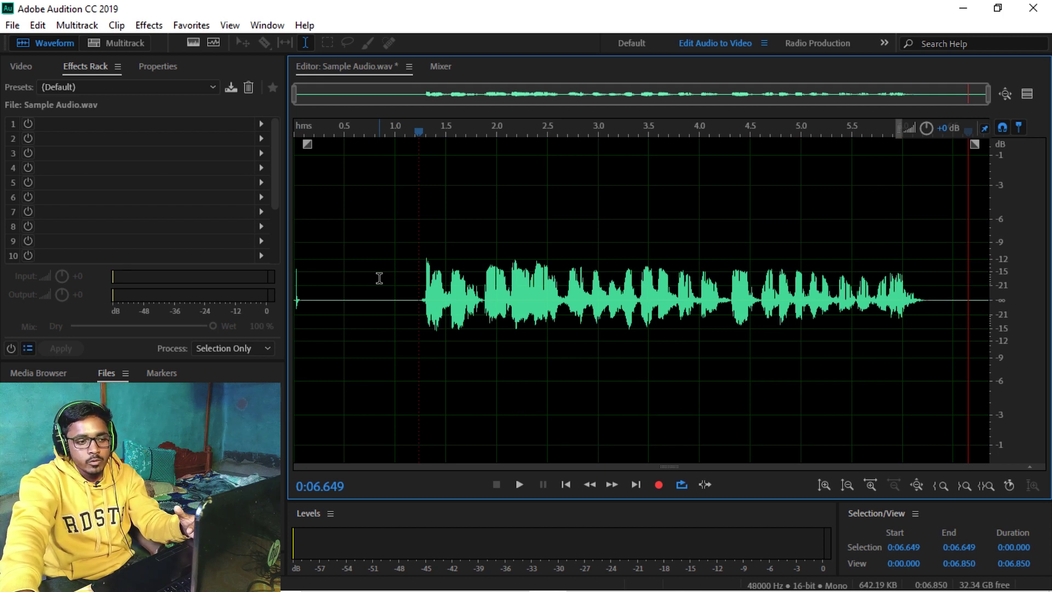
click(418, 300)
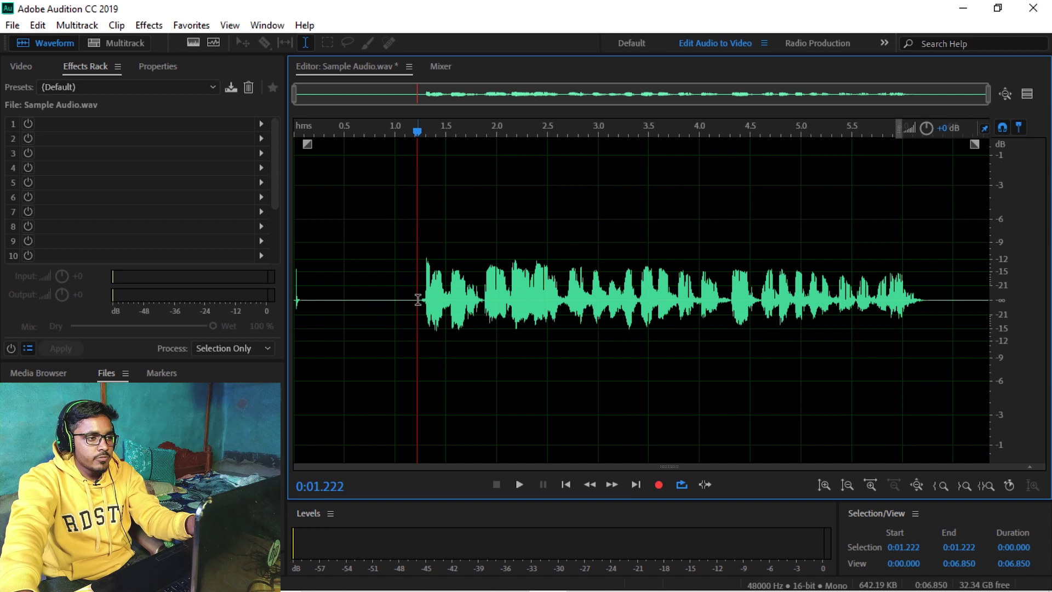
Inspect the bands of the 10-band and 30-band Graphic Equalizer effects, closing each without applying it.
click(154, 25)
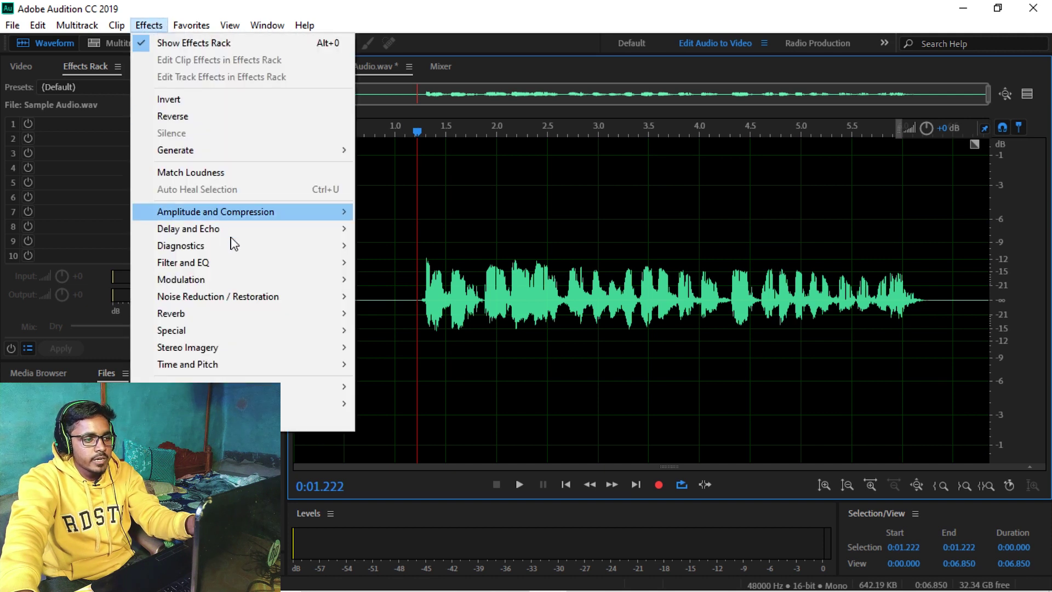
mouse_move(201, 262)
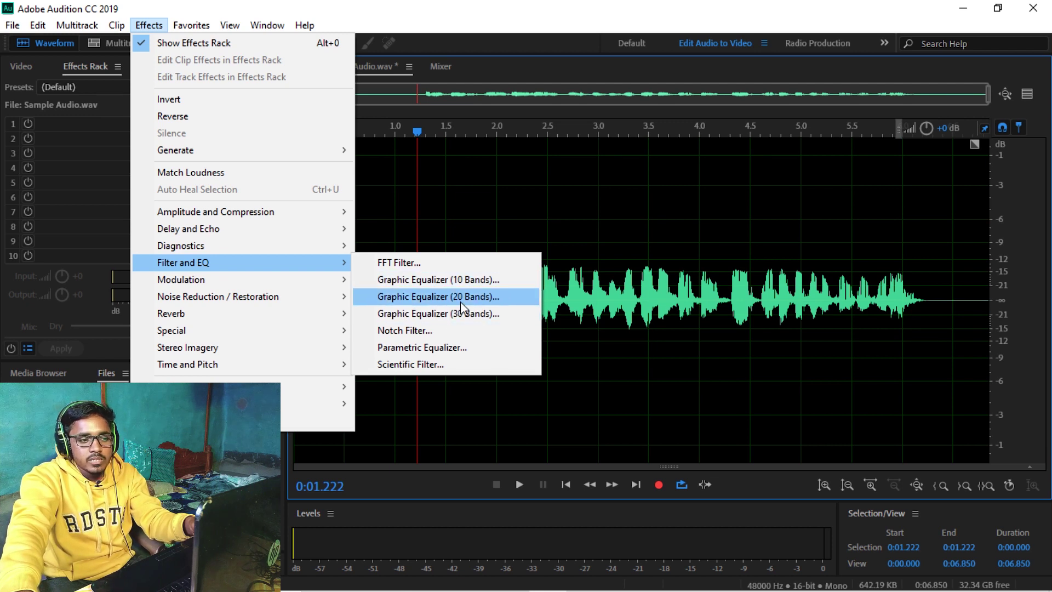
click(489, 280)
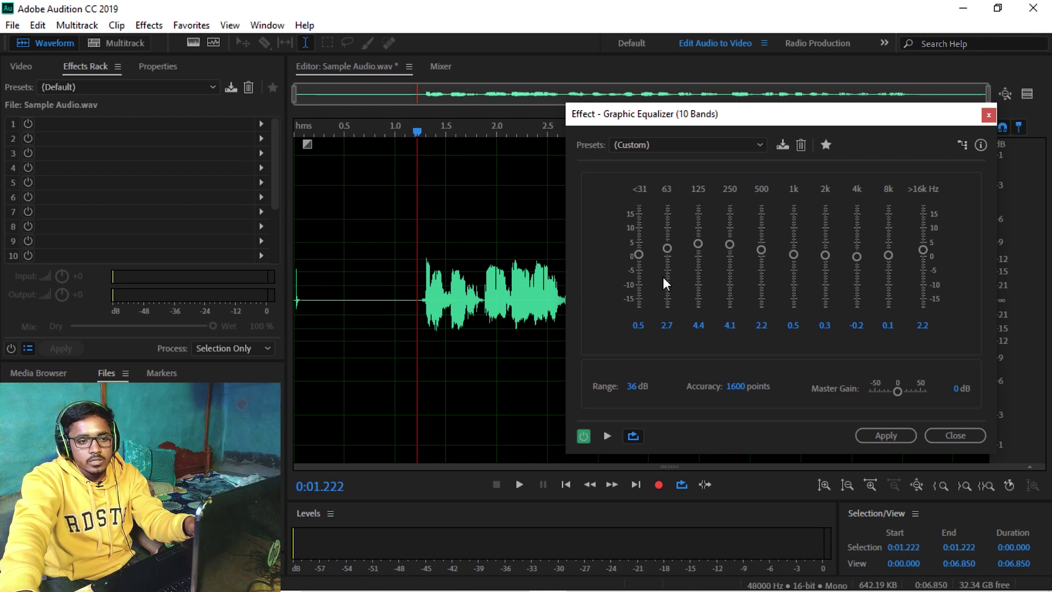
click(956, 436)
click(149, 26)
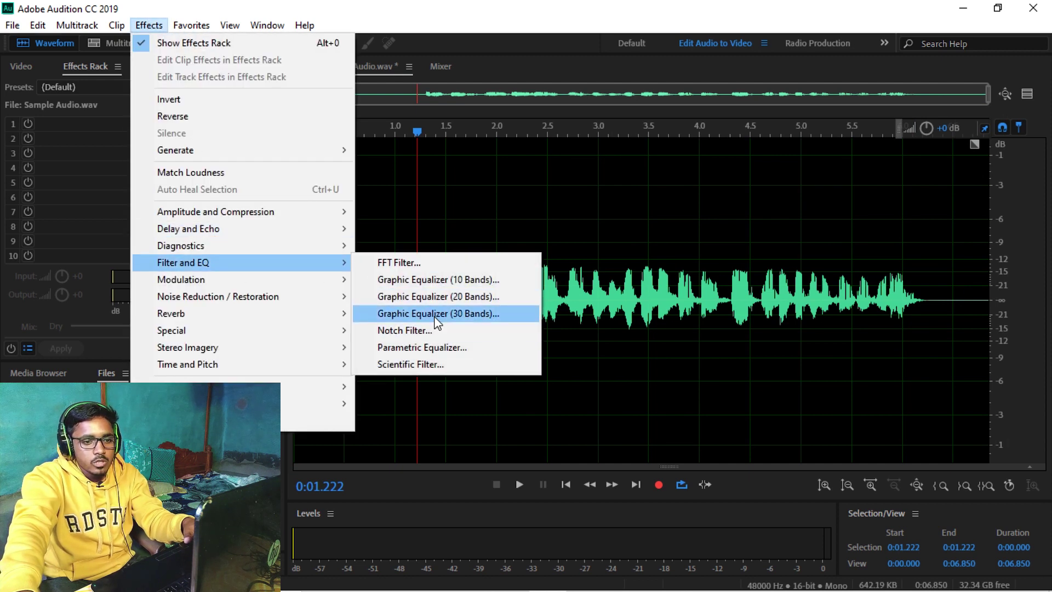
click(435, 320)
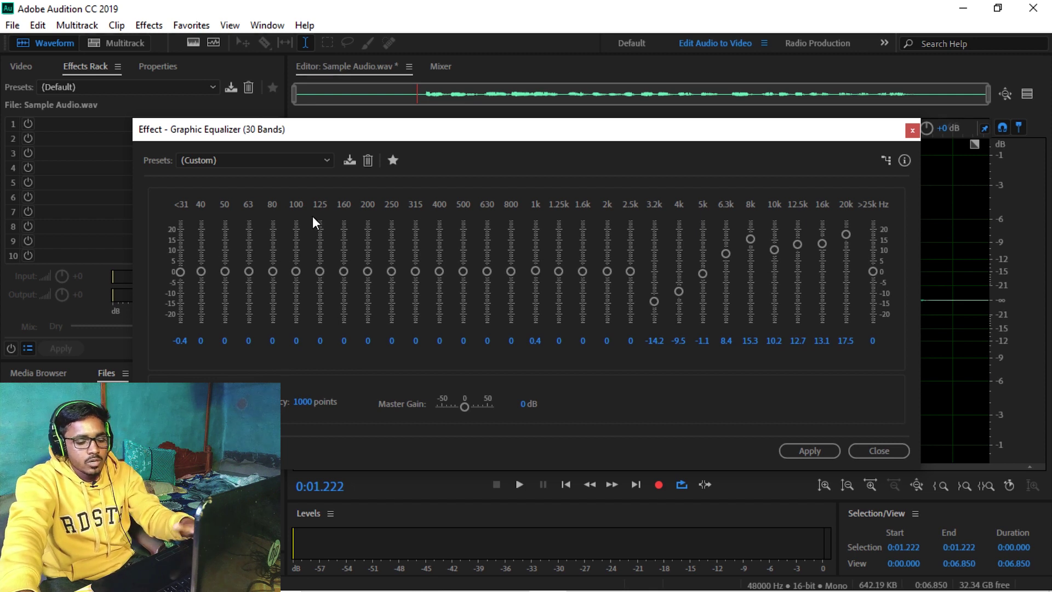
click(887, 453)
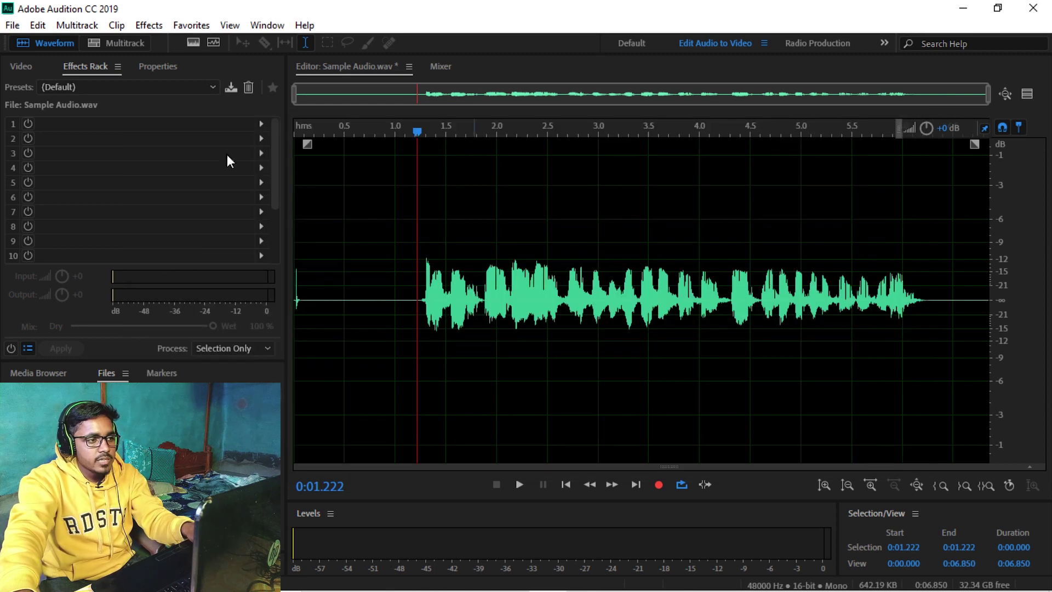
Open the 10-band Graphic Equalizer effect for the voice recording and center its dialog over the waveform.
click(146, 28)
mouse_move(211, 263)
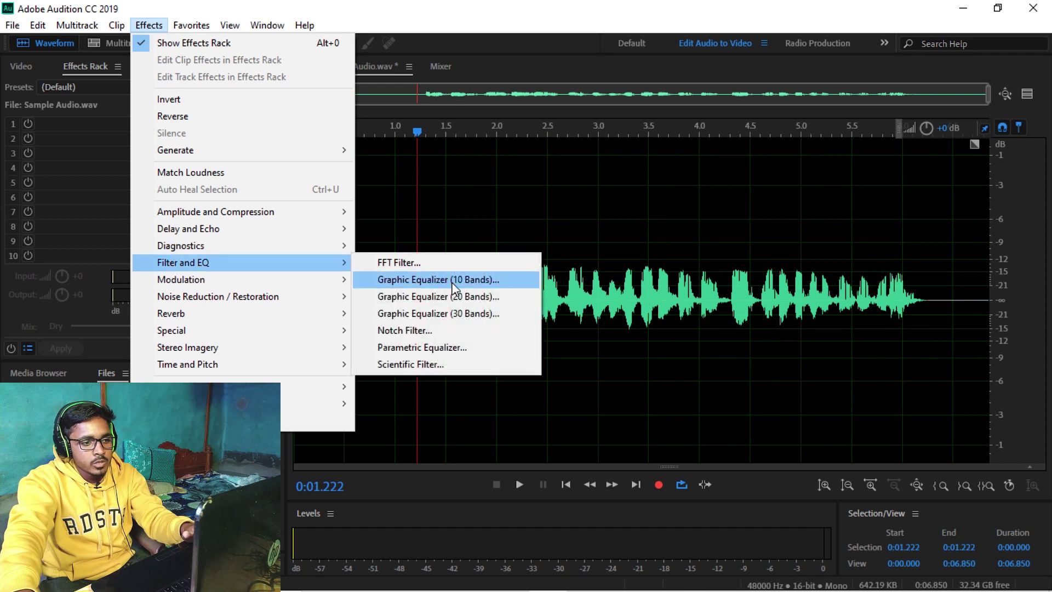
click(485, 280)
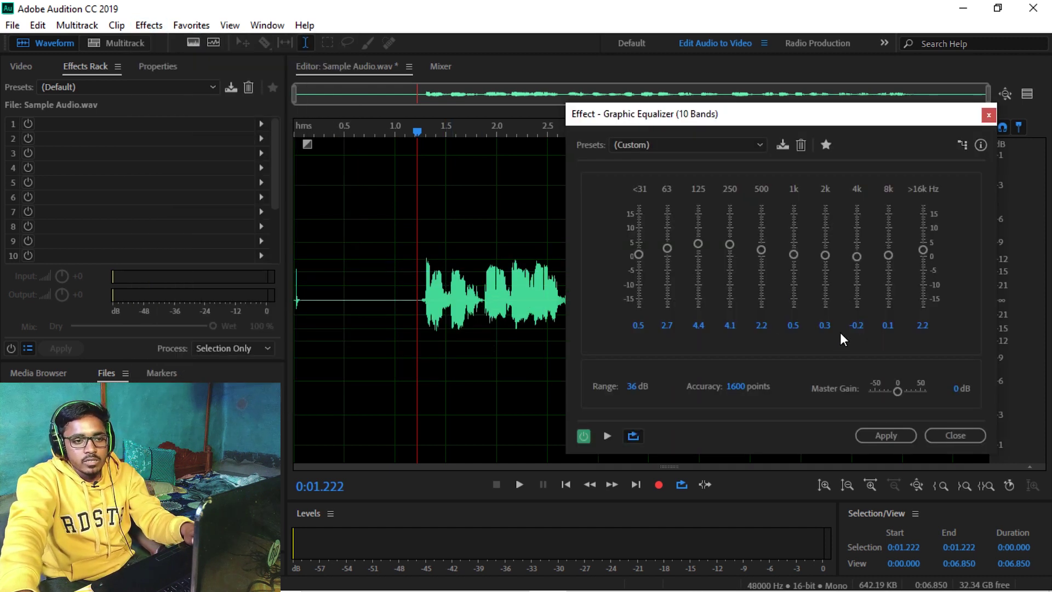
drag(862, 117, 649, 139)
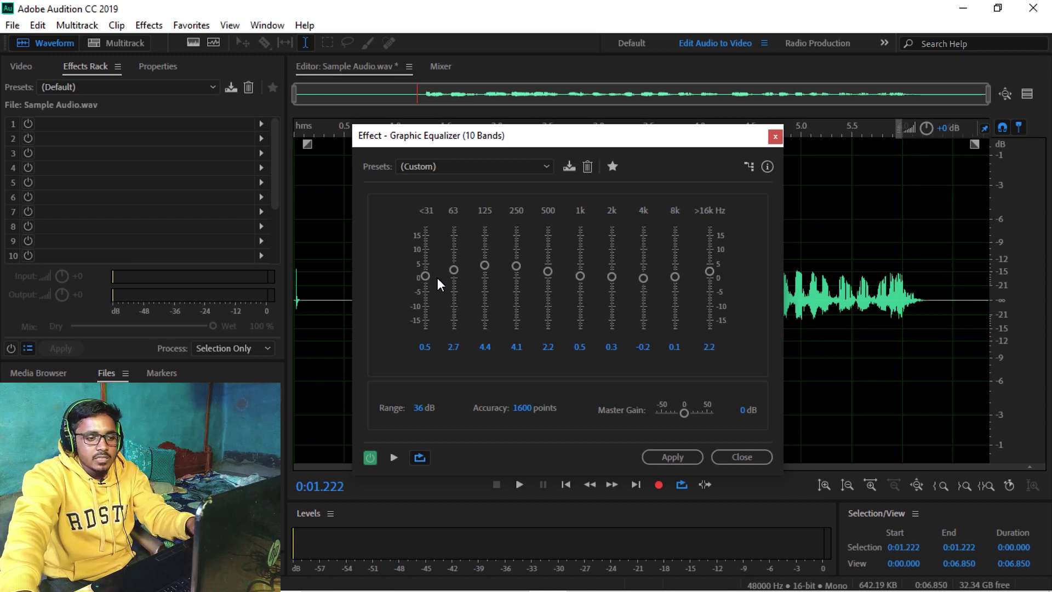
Try an extreme bass boost with the <31 Hz band at 15.8 dB and the 63 and 125 Hz bands at 16.6 dB.
drag(425, 275, 428, 234)
drag(456, 271, 458, 232)
drag(488, 265, 488, 229)
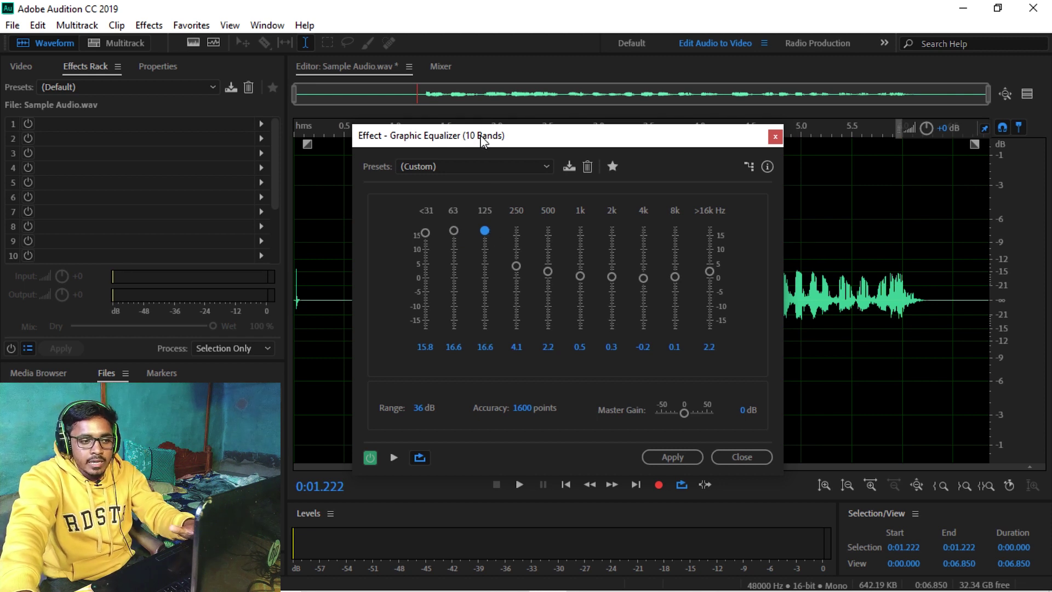
drag(486, 137, 598, 142)
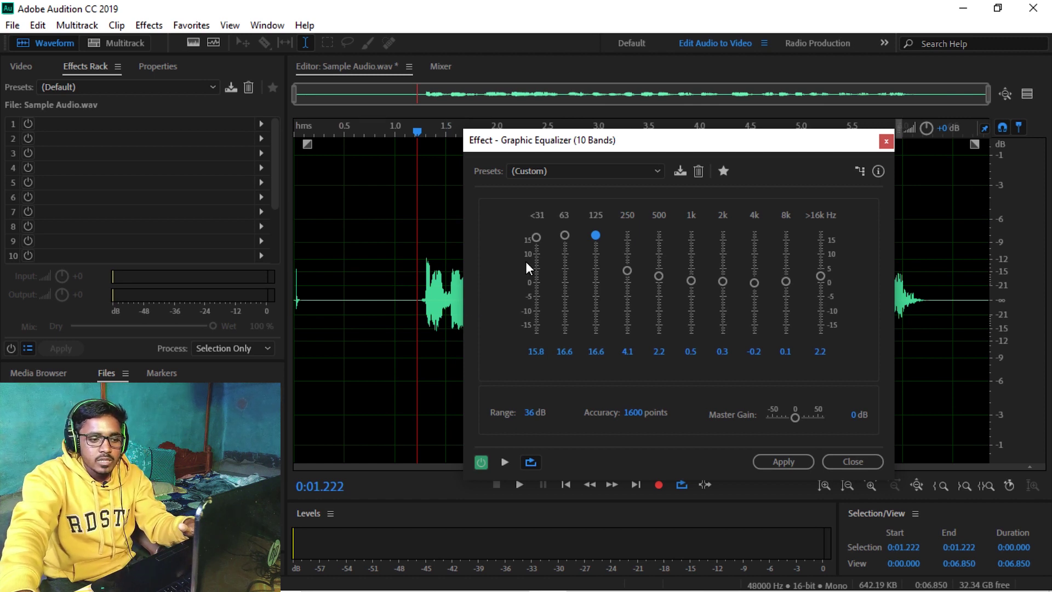
Preview the bass-boosted voice from about 1.2 s, switching the equalizer off and on to compare it with the original.
click(416, 307)
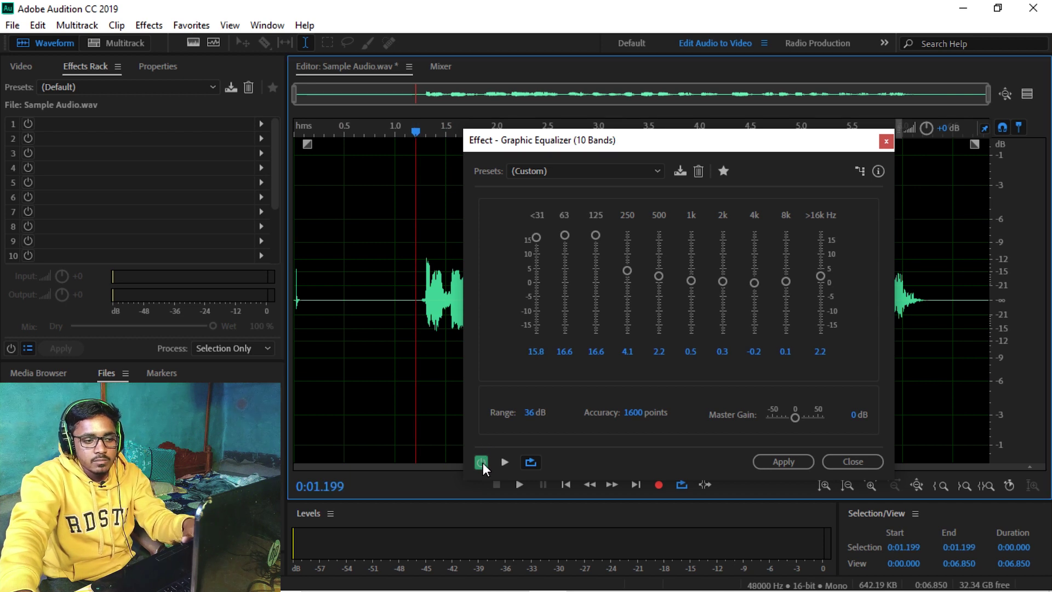
click(505, 462)
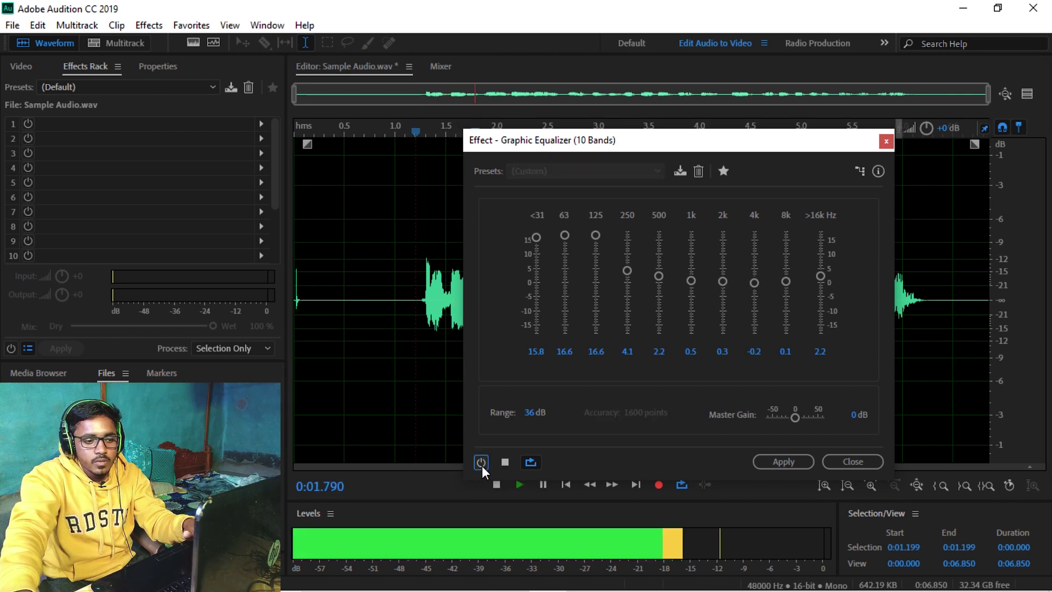
click(481, 463)
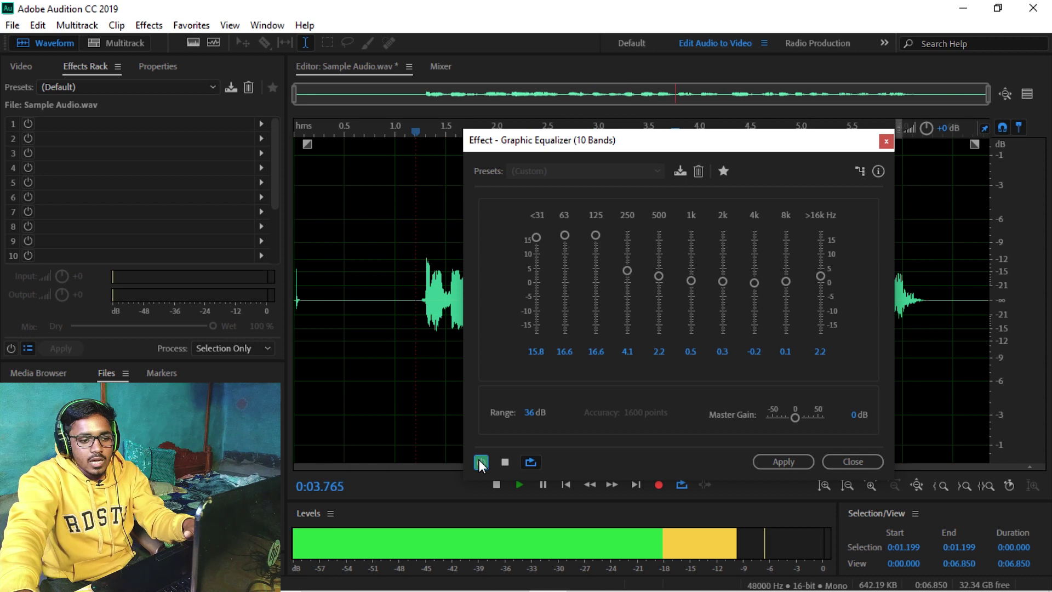
click(505, 462)
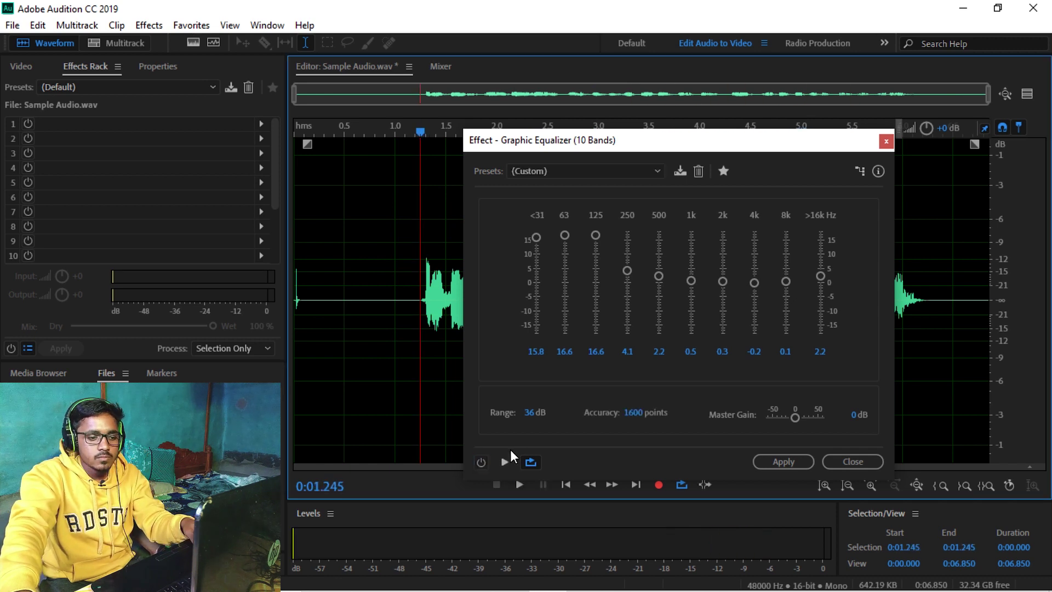
click(505, 462)
click(476, 461)
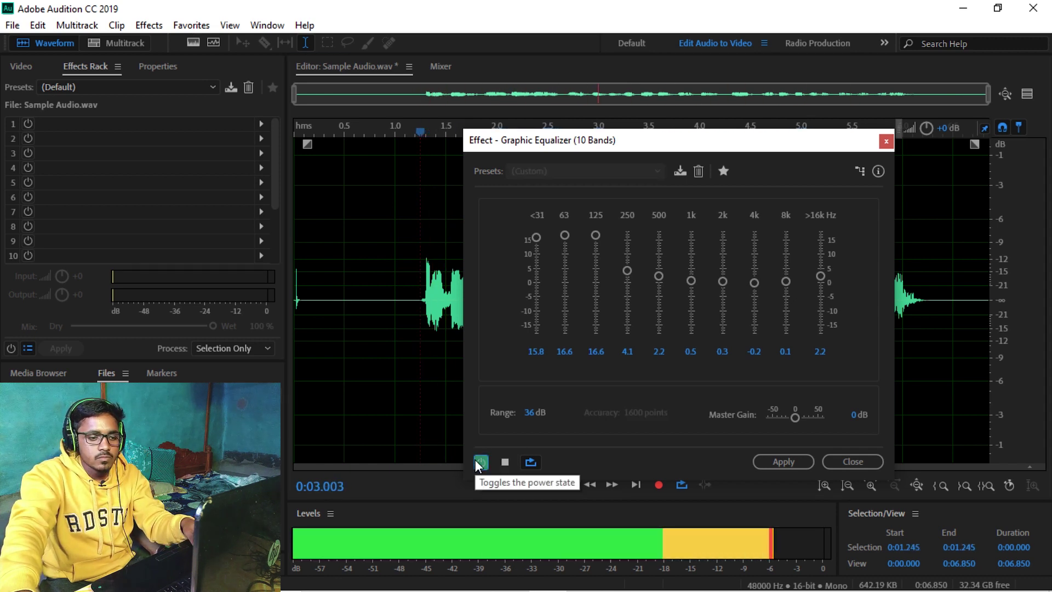
click(477, 463)
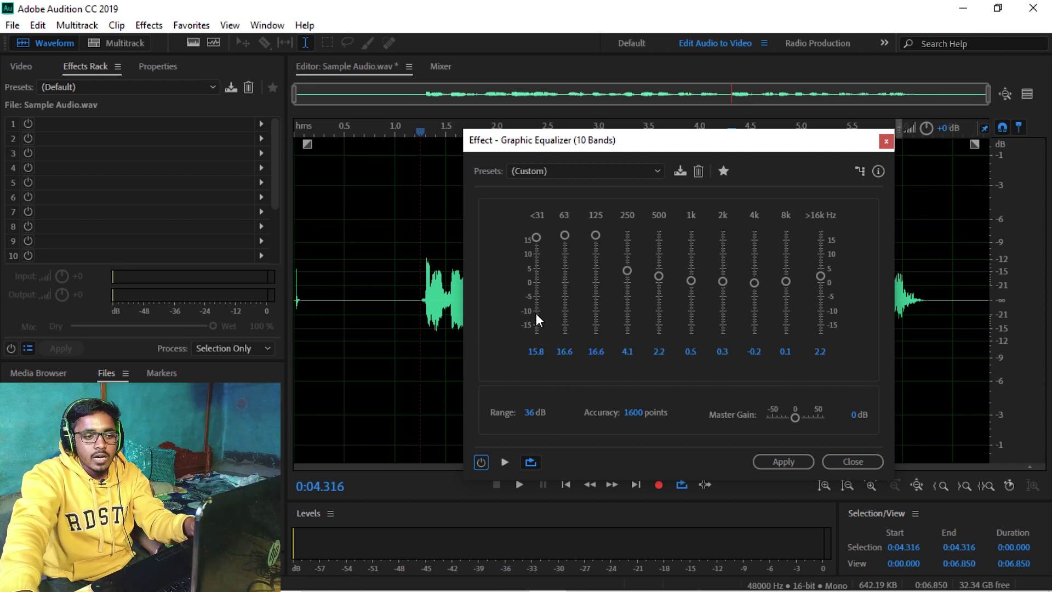
Set the equalizer bands to 1.1 dB at <31 Hz, 3.5 dB at 63 Hz, 5.5 dB at 125 Hz and 2.5 dB at >16 kHz.
drag(538, 238, 540, 277)
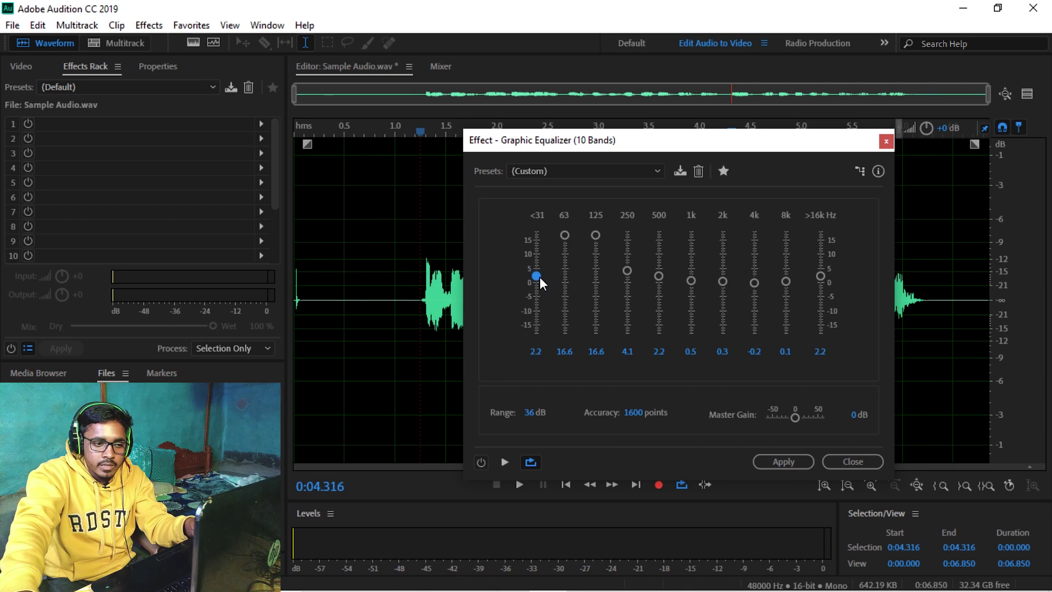
drag(567, 235, 569, 275)
drag(596, 235, 595, 268)
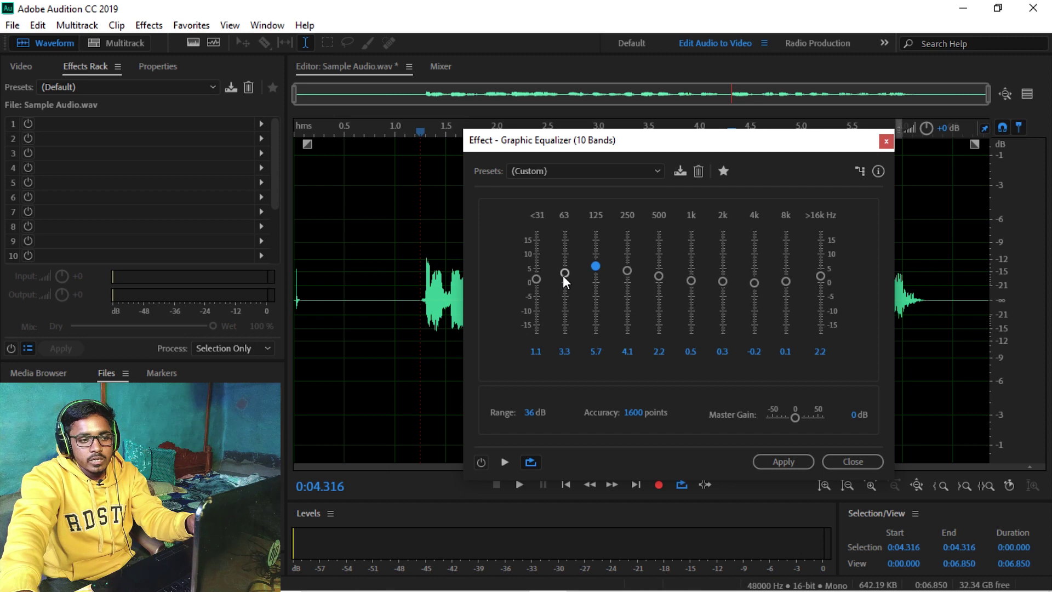
click(599, 267)
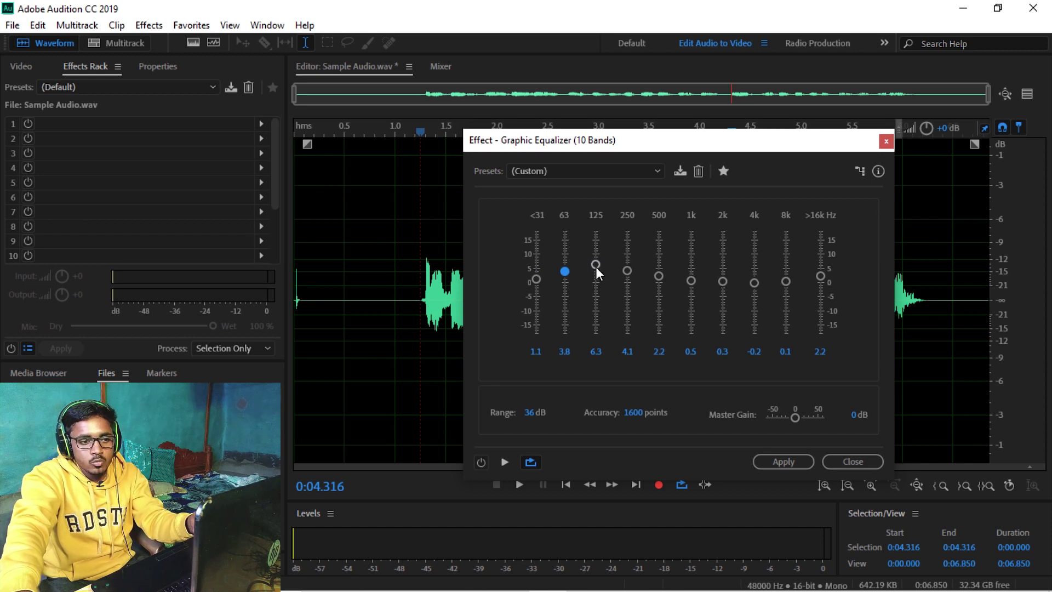
drag(596, 264, 586, 279)
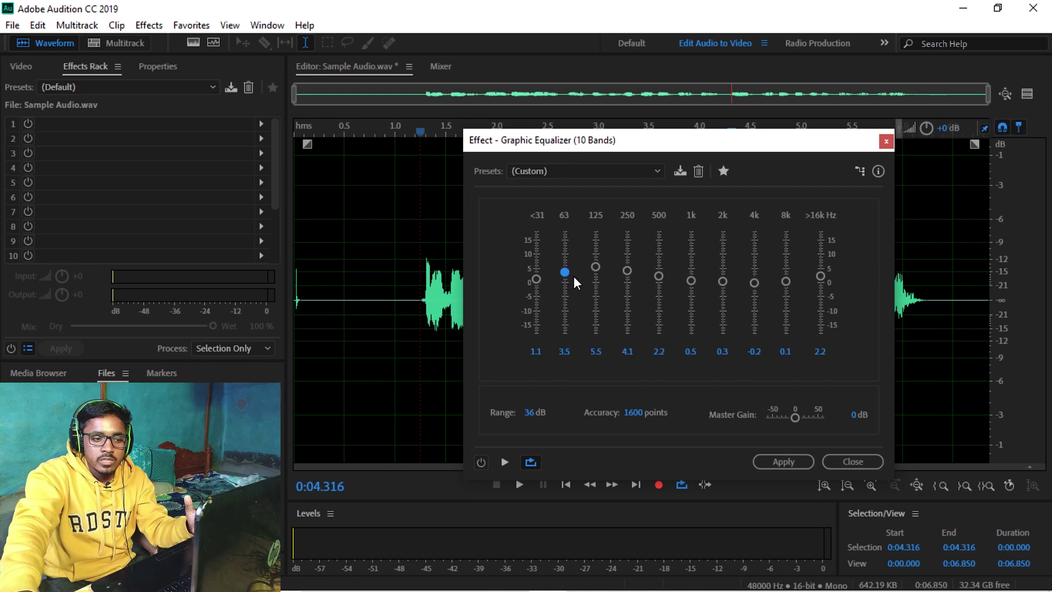
click(594, 268)
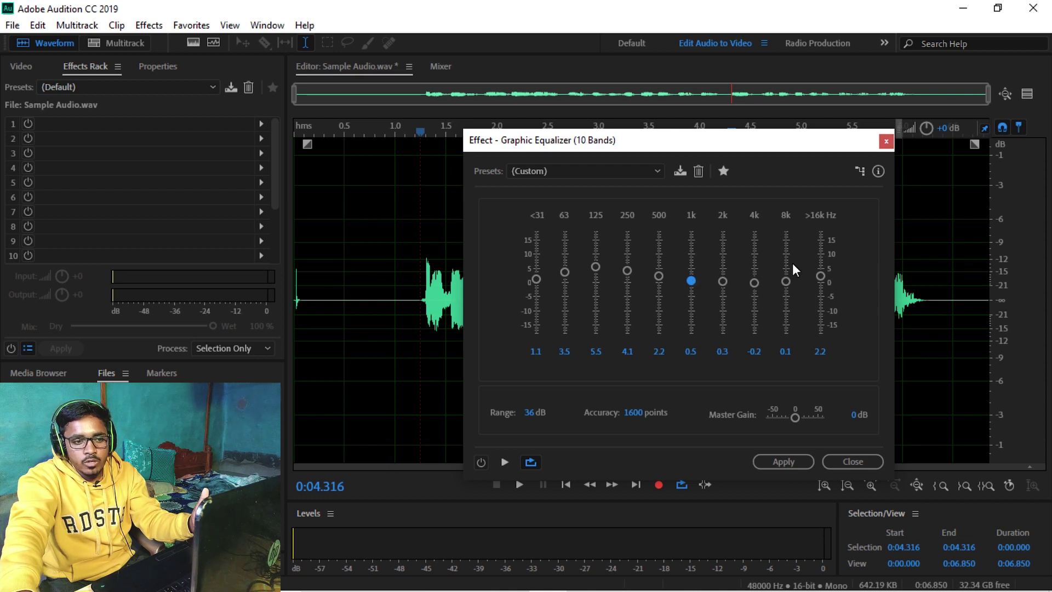
drag(822, 274, 821, 275)
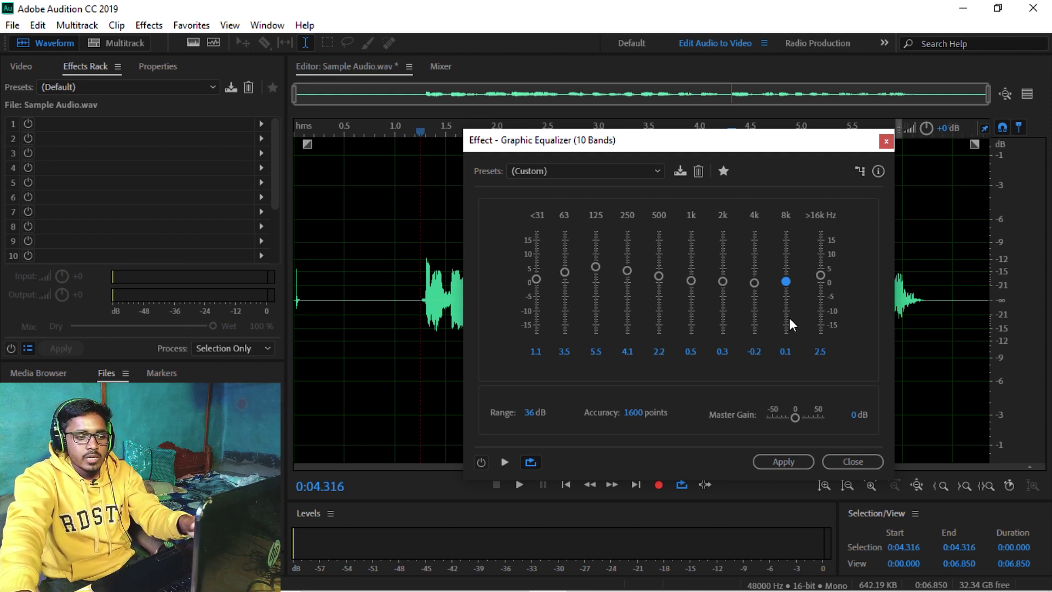
Preview the voice from about 1.2 s with the equalizer toggled, and apply it to the entire recording with the effect powered on.
click(414, 303)
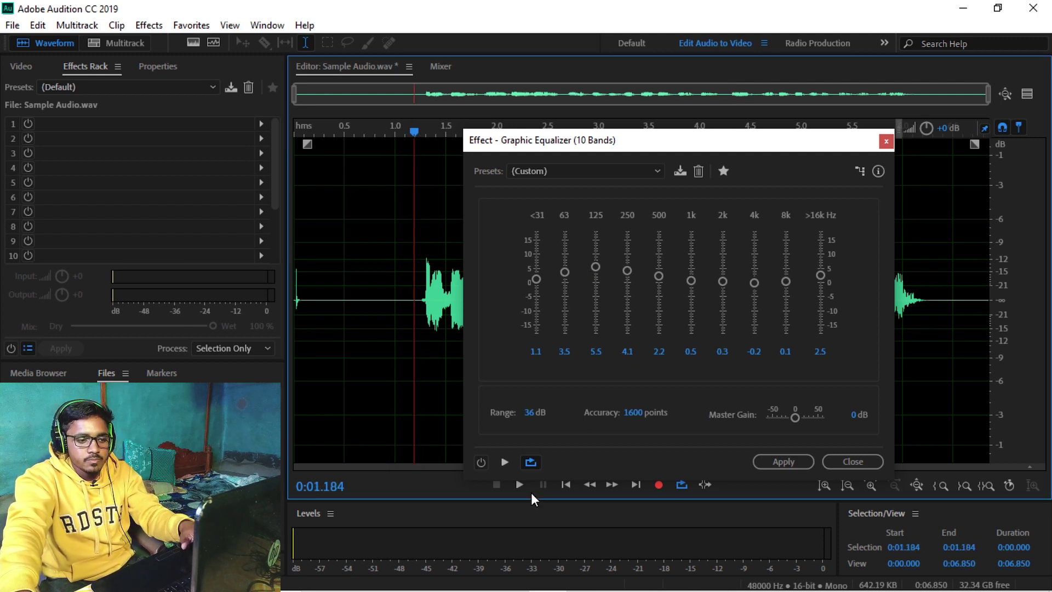
key(space)
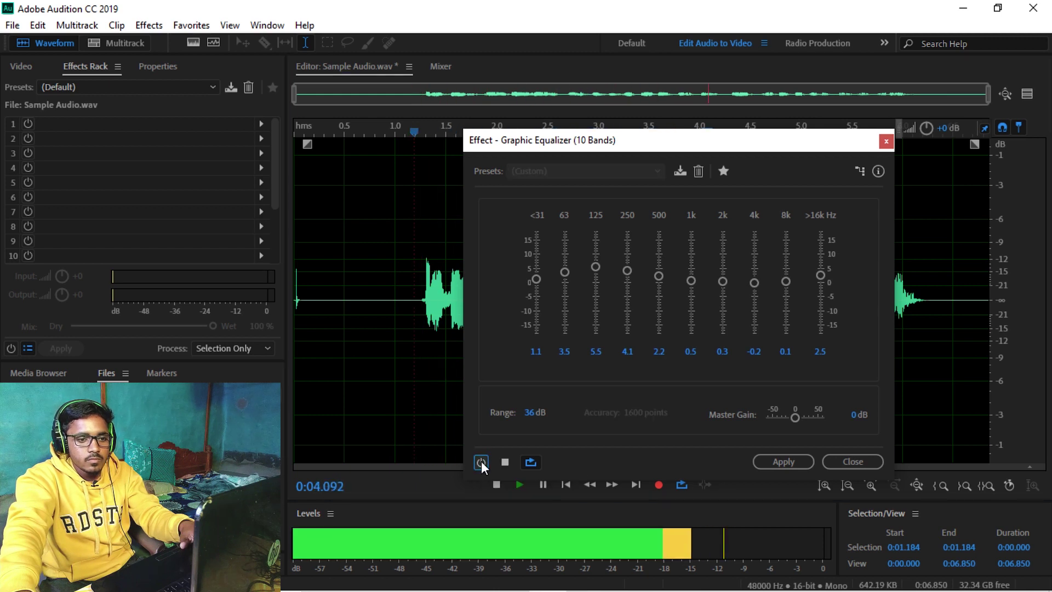
key(space)
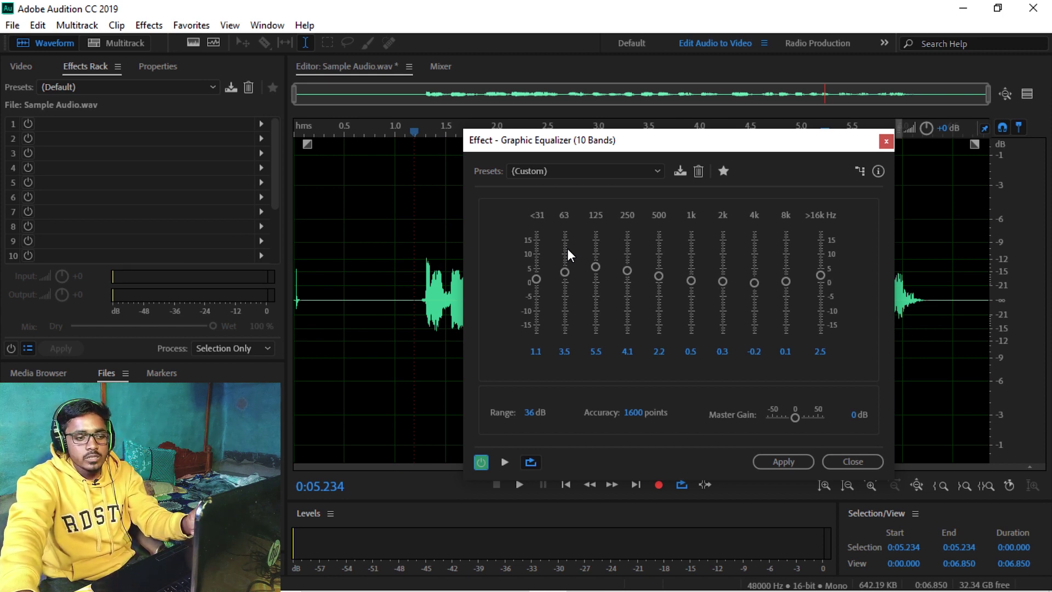
click(416, 308)
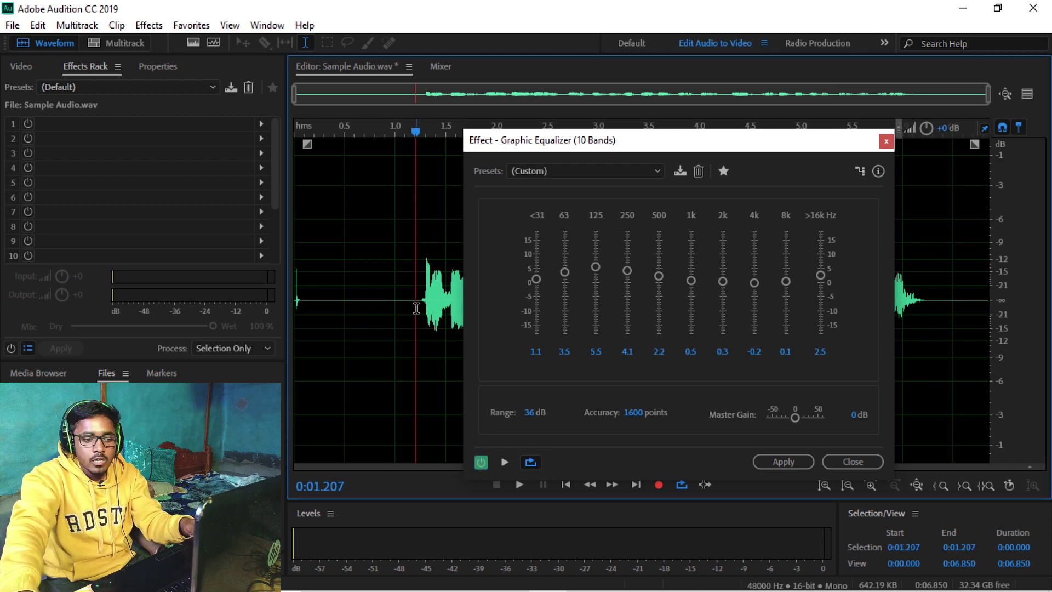
click(779, 462)
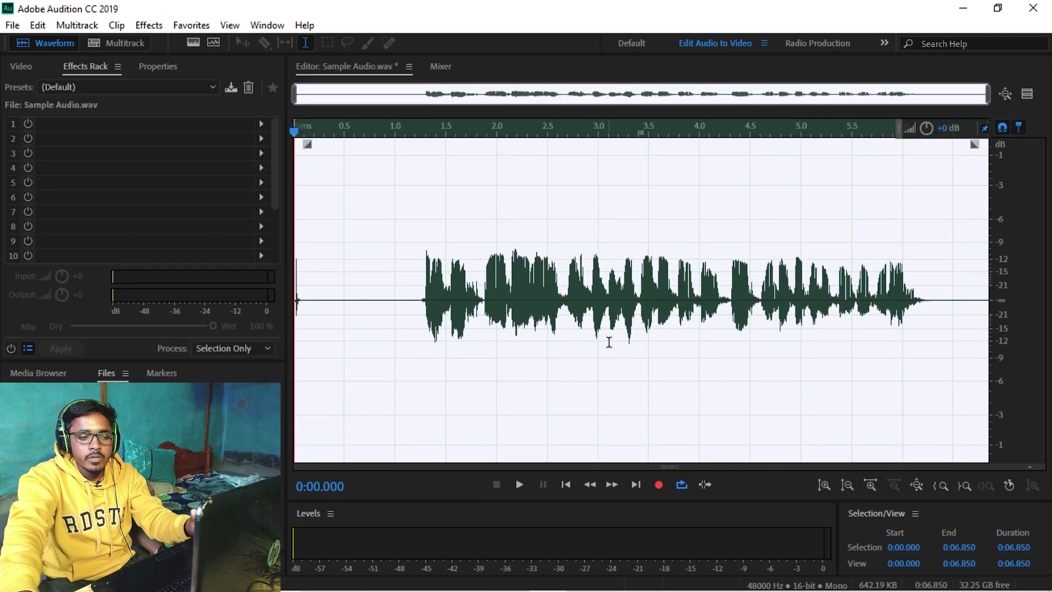
Play the equalized voice from just before the speech and from about 2.9 s, and return the playhead to about 1.13 s.
drag(418, 305, 915, 314)
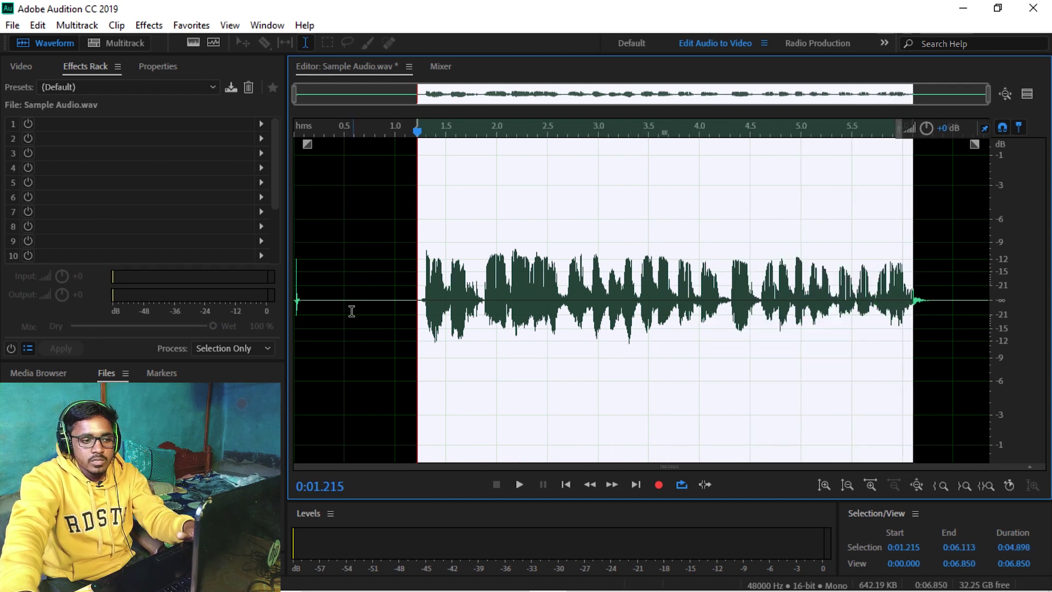
click(428, 307)
click(409, 306)
key(space)
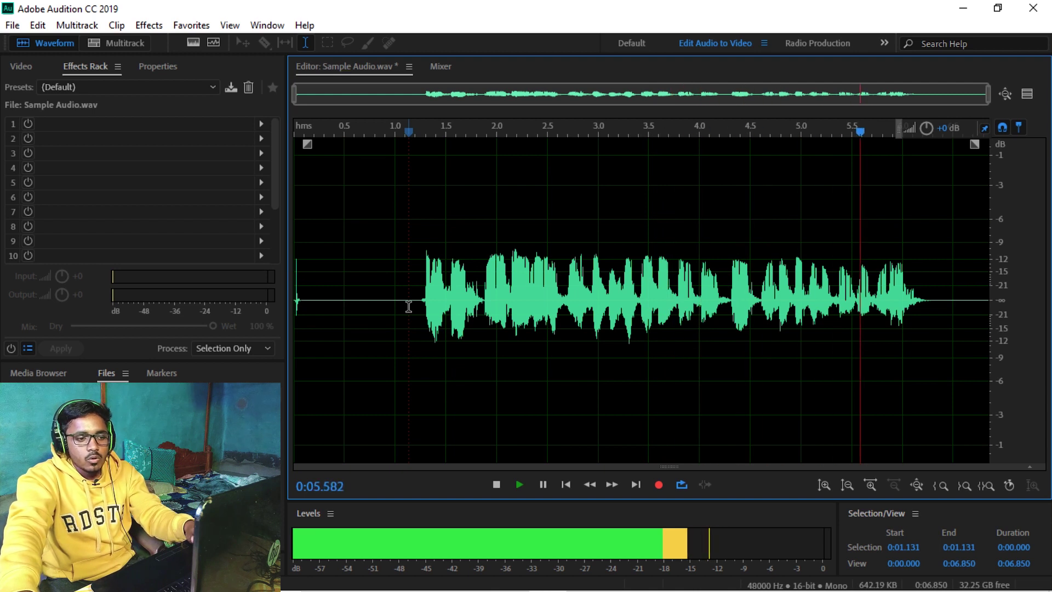
click(590, 316)
key(space)
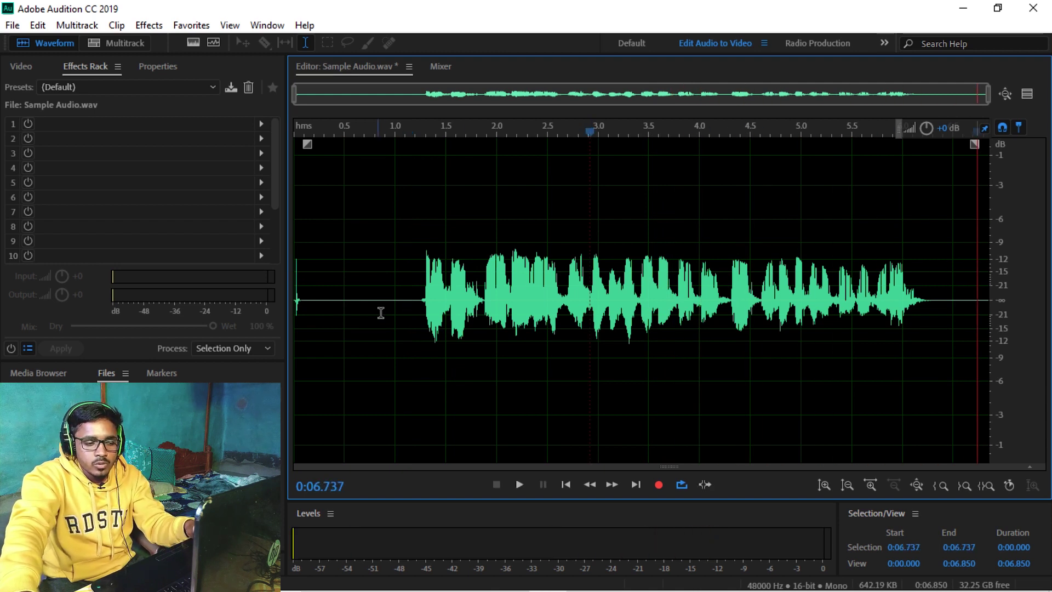
click(409, 314)
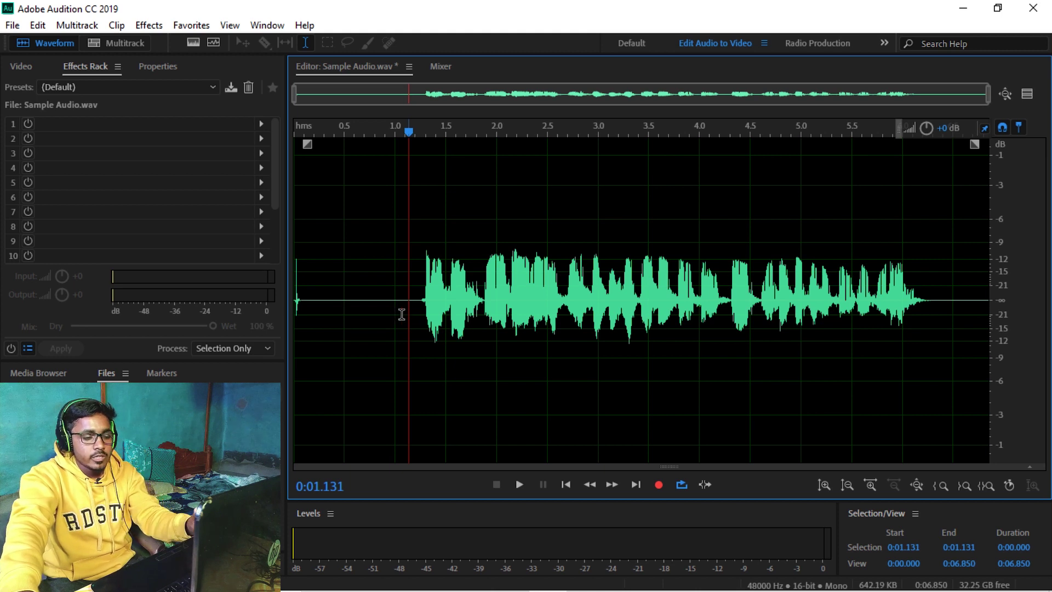
Open the Parametric Equalizer effect and load its Loudness Maximizer preset.
click(156, 25)
mouse_move(242, 263)
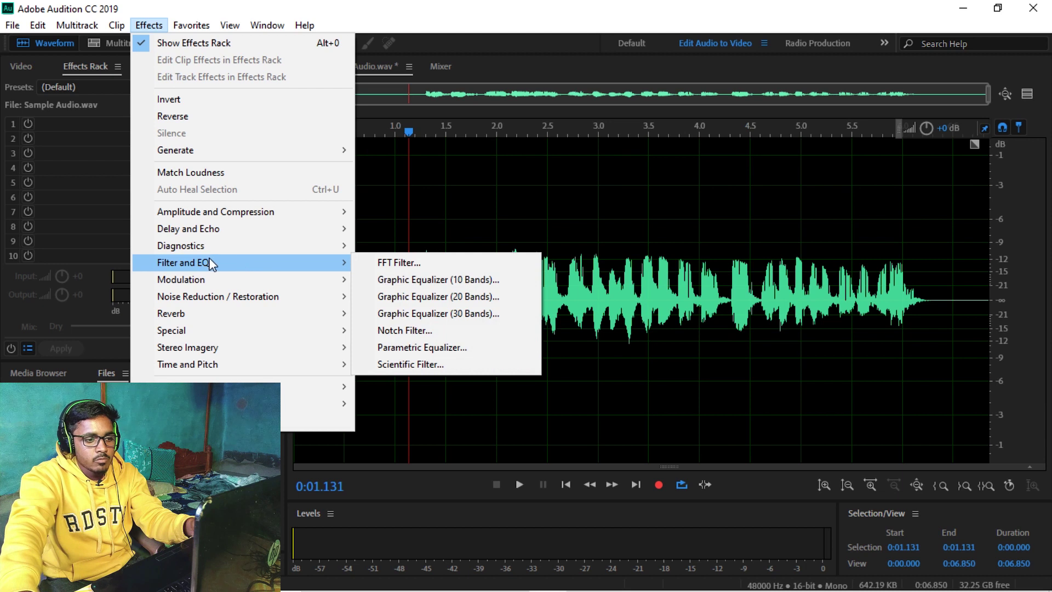
click(450, 350)
drag(611, 81, 544, 114)
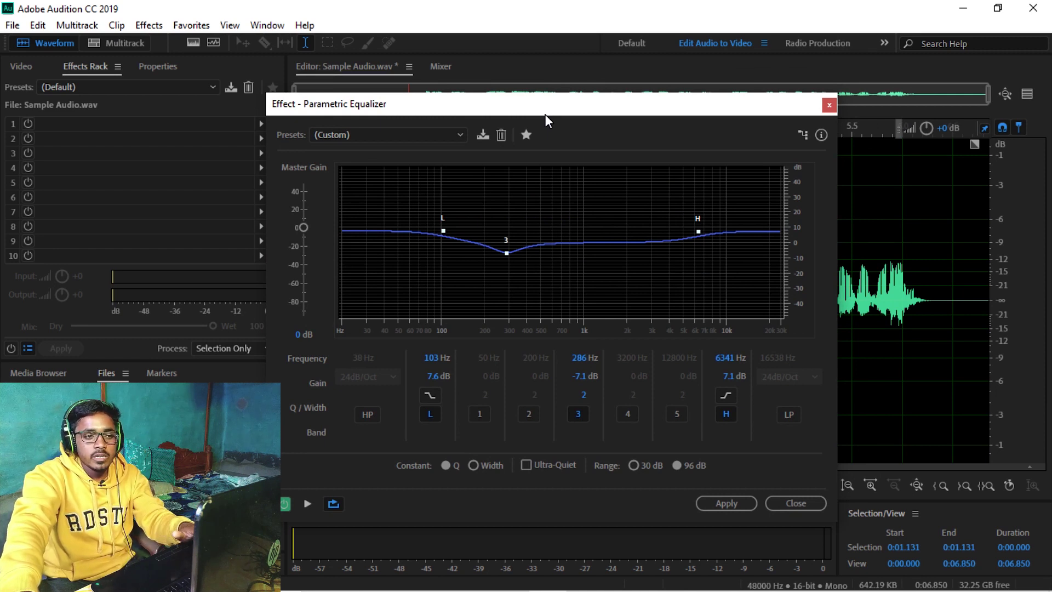
drag(545, 114, 548, 81)
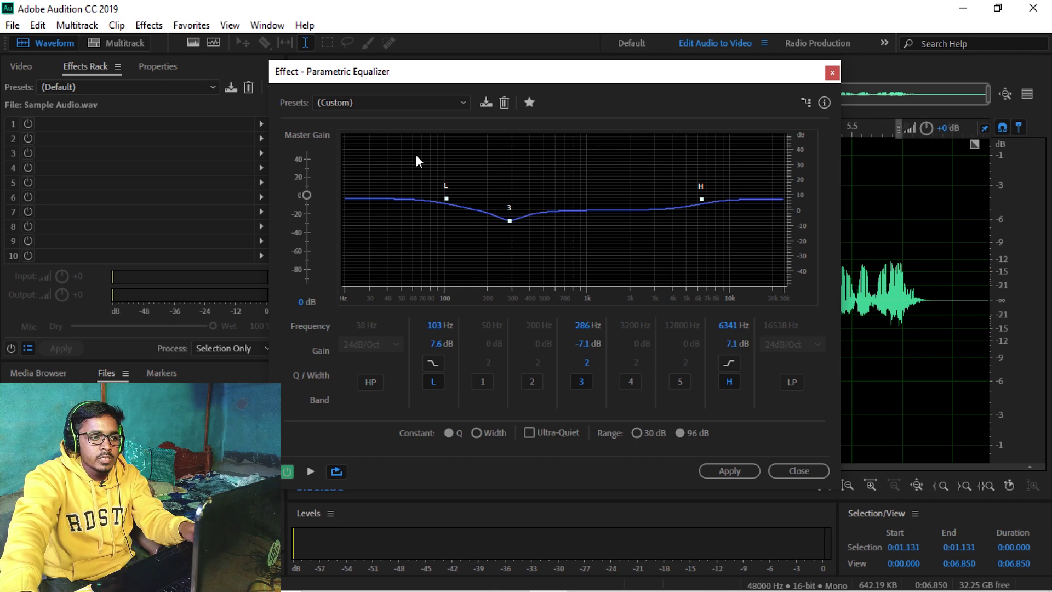
click(377, 109)
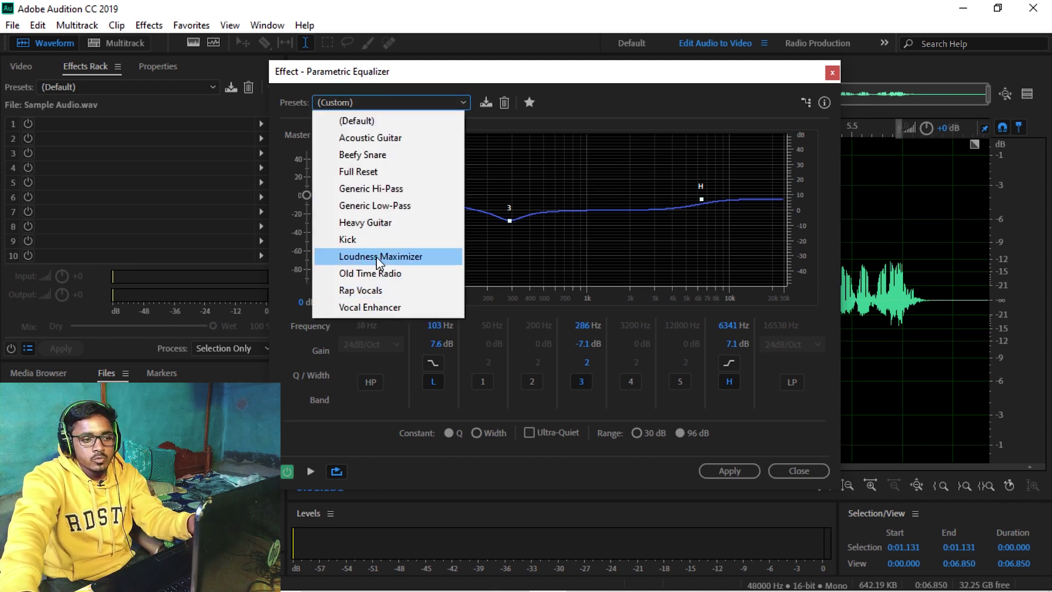
click(419, 256)
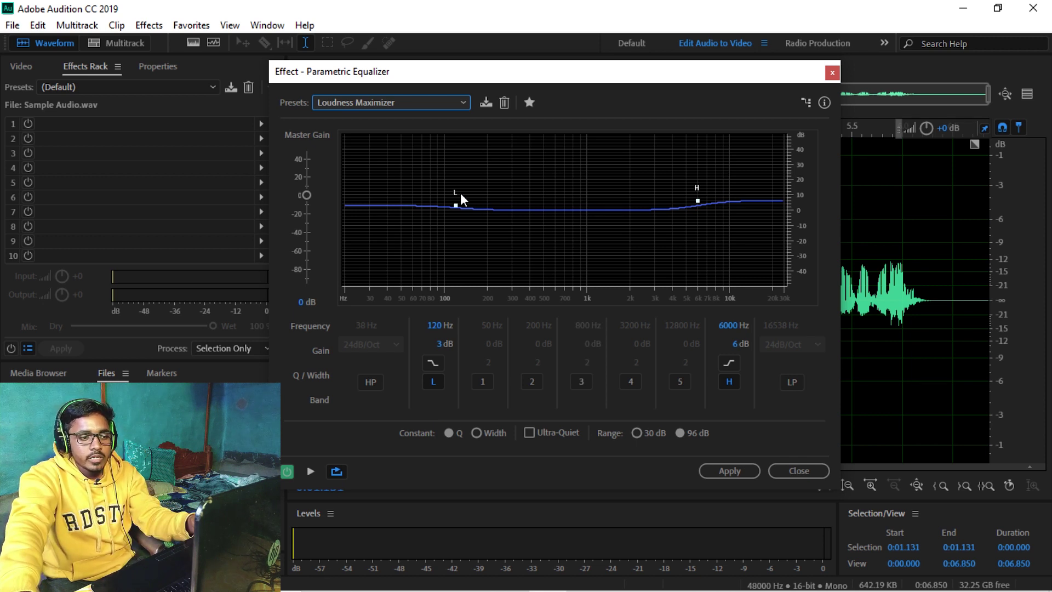
Raise the low shelf point to 7.6 dB at 121 Hz, and uncover the start of the speech in the waveform for a preview.
mouse_move(457, 208)
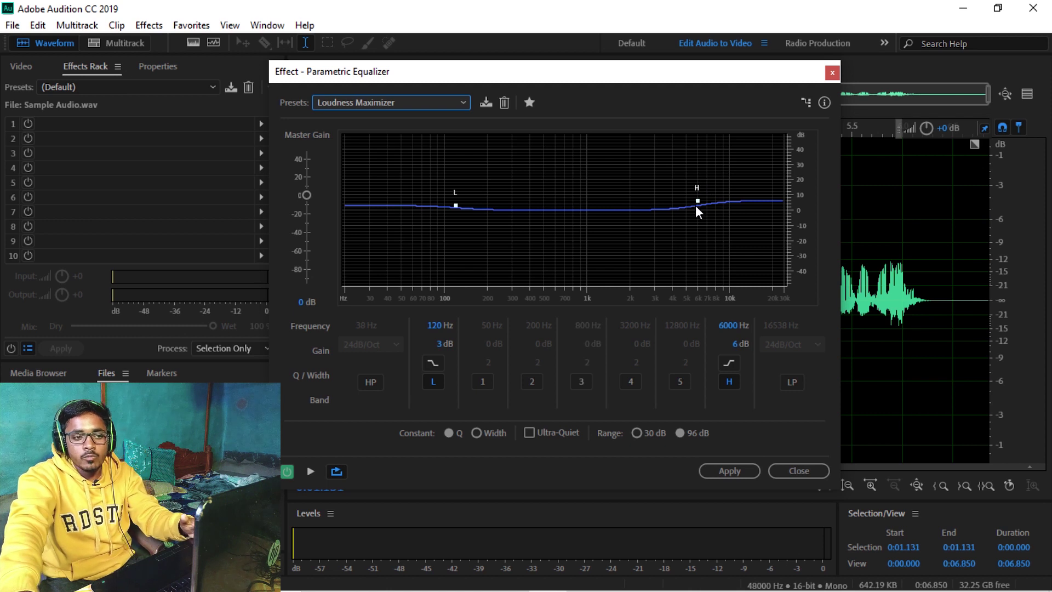
mouse_move(699, 203)
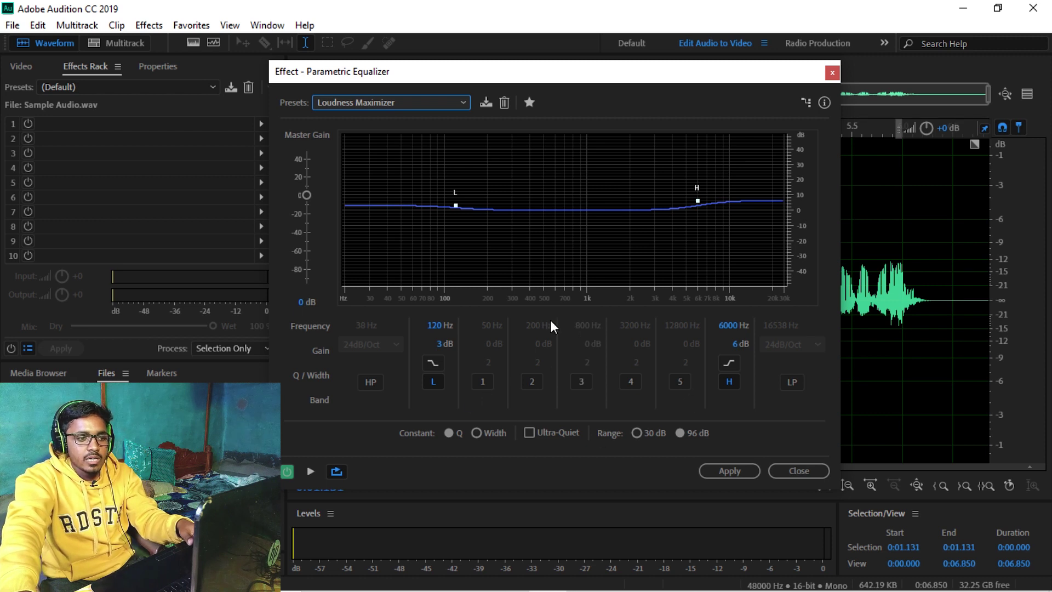
drag(457, 207, 457, 198)
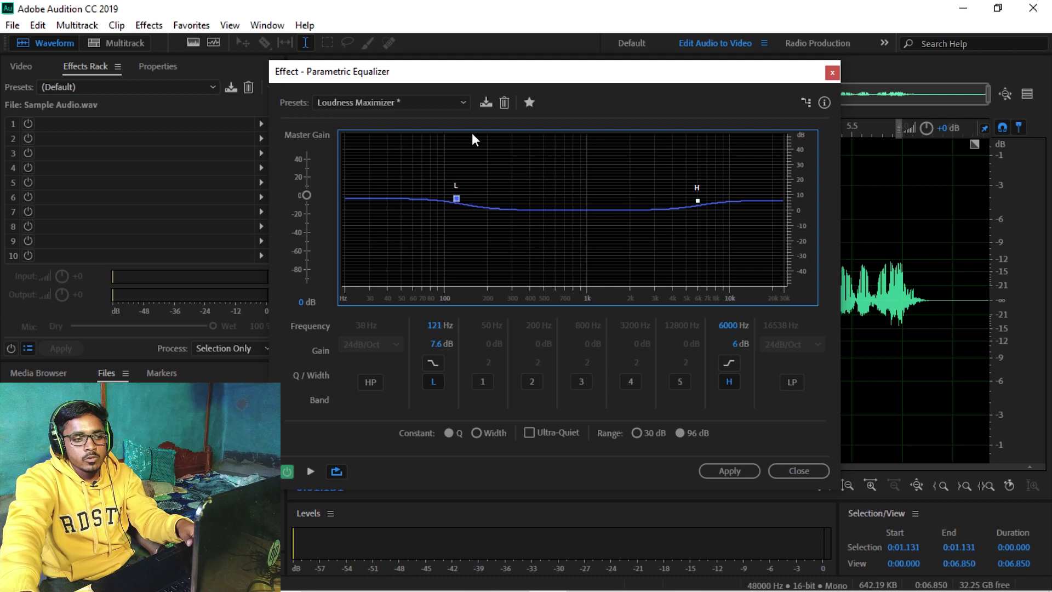
drag(478, 80, 683, 79)
click(412, 252)
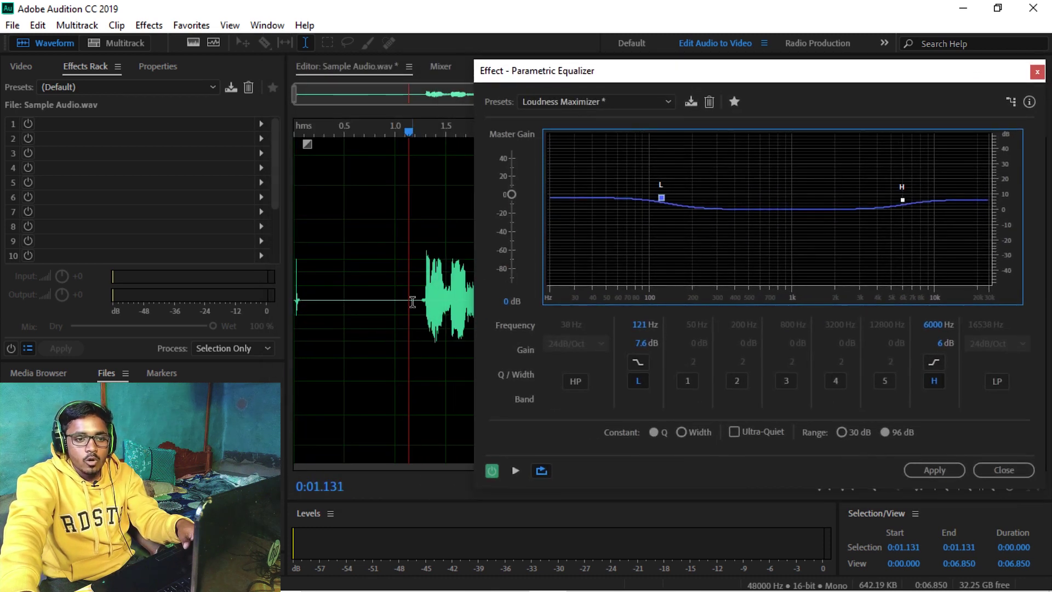
Raise the high shelf point to 8.6 dB at 6263 Hz, and enable band 3 as a cut of -6.6 dB at 232 Hz.
drag(902, 202, 906, 197)
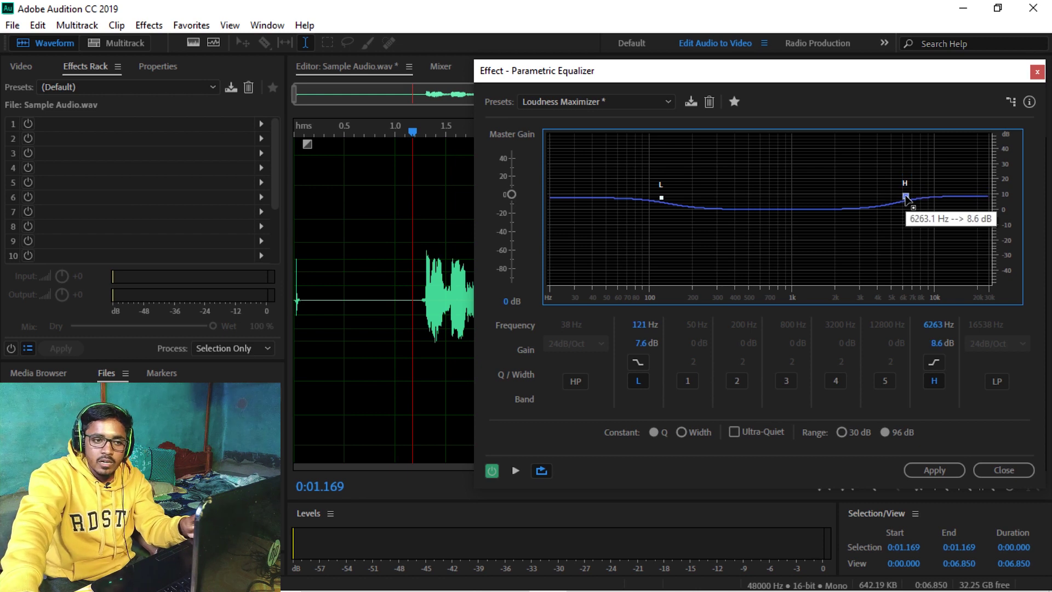
drag(872, 80, 767, 103)
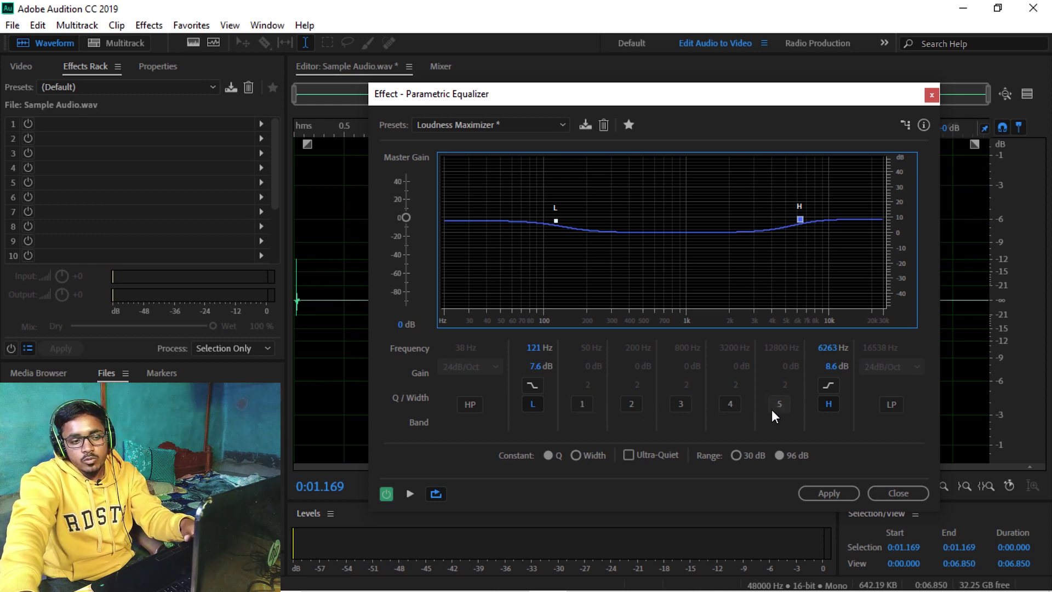
click(681, 405)
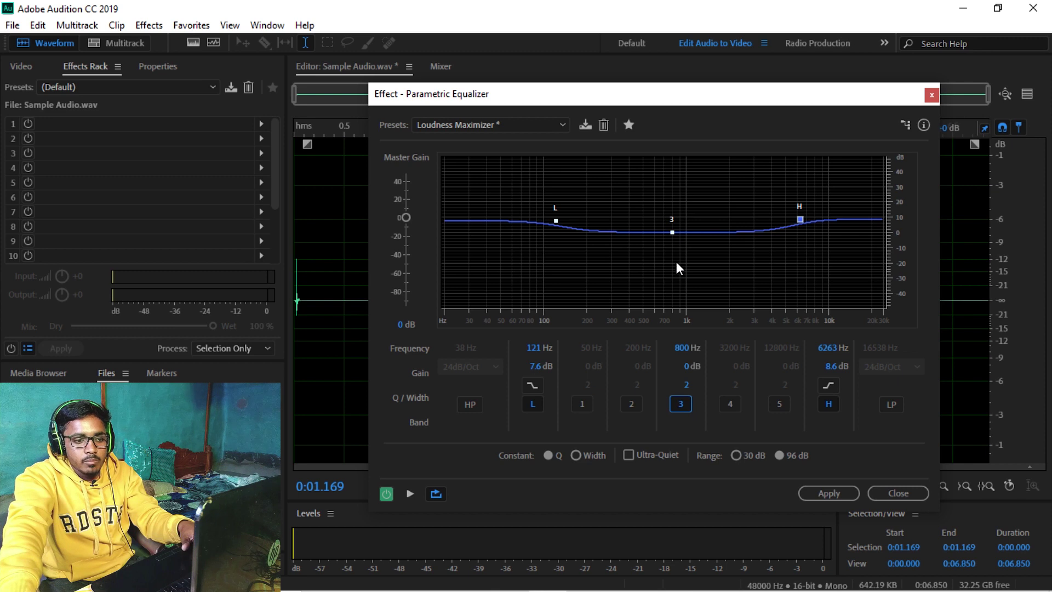
drag(670, 233, 596, 243)
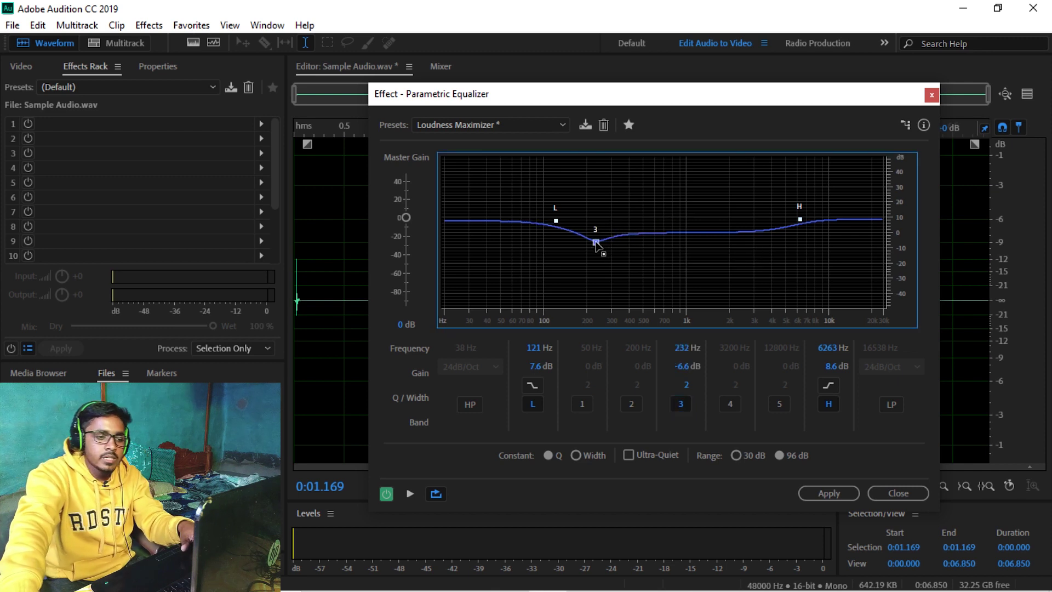
Adjust the low shelf point to 9.1 dB at 118 Hz and band 3 to -6.1 dB at 207 Hz.
mouse_move(557, 222)
drag(556, 222, 589, 242)
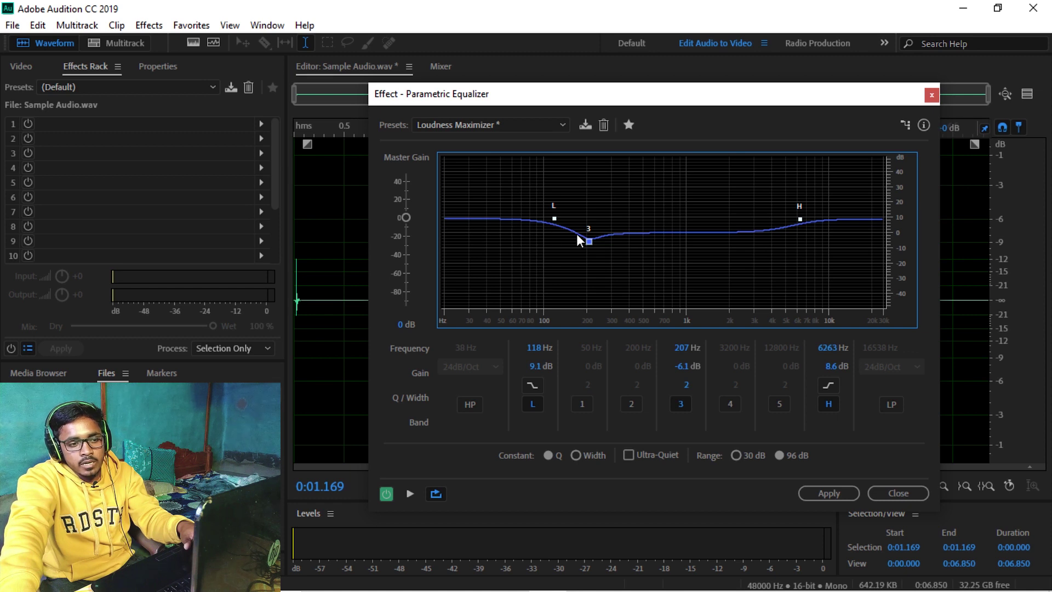
mouse_move(588, 240)
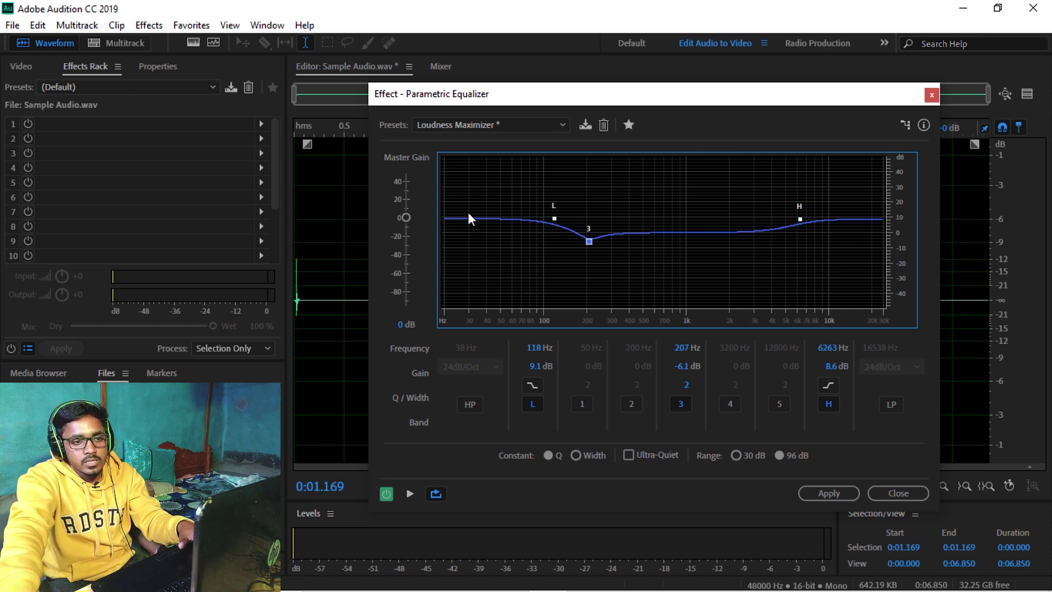
Uncover the start of the speech and preview the voice from about 1.18 s, toggling the Parametric Equalizer during playback.
drag(590, 99, 718, 96)
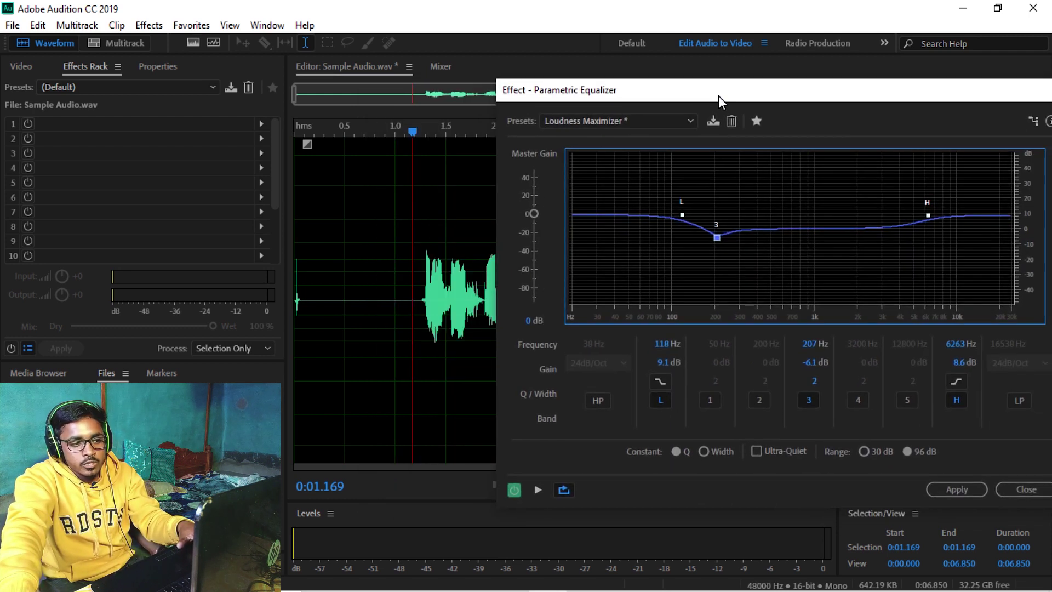
click(414, 305)
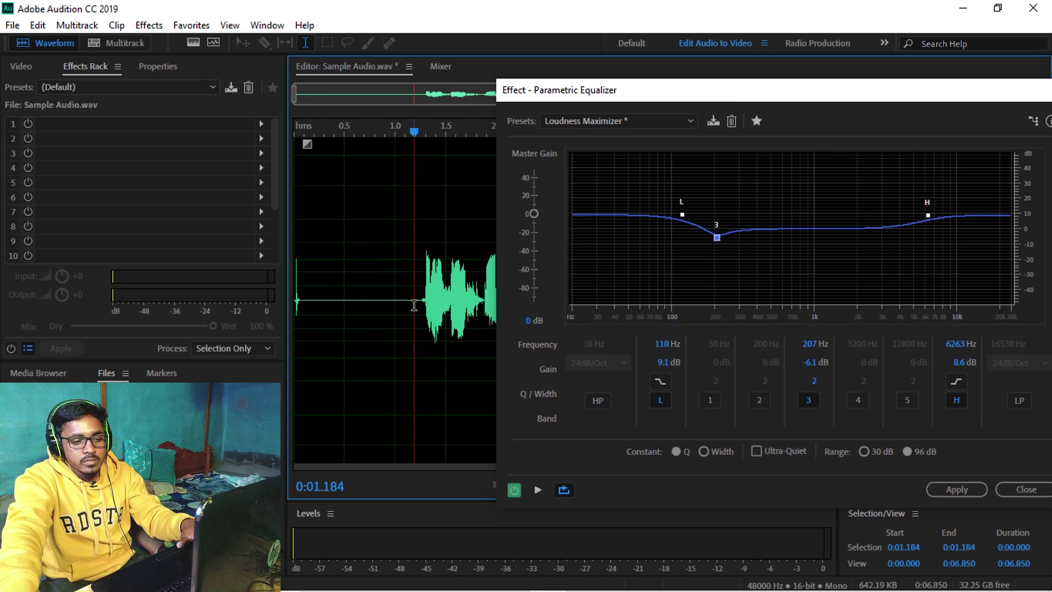
click(514, 490)
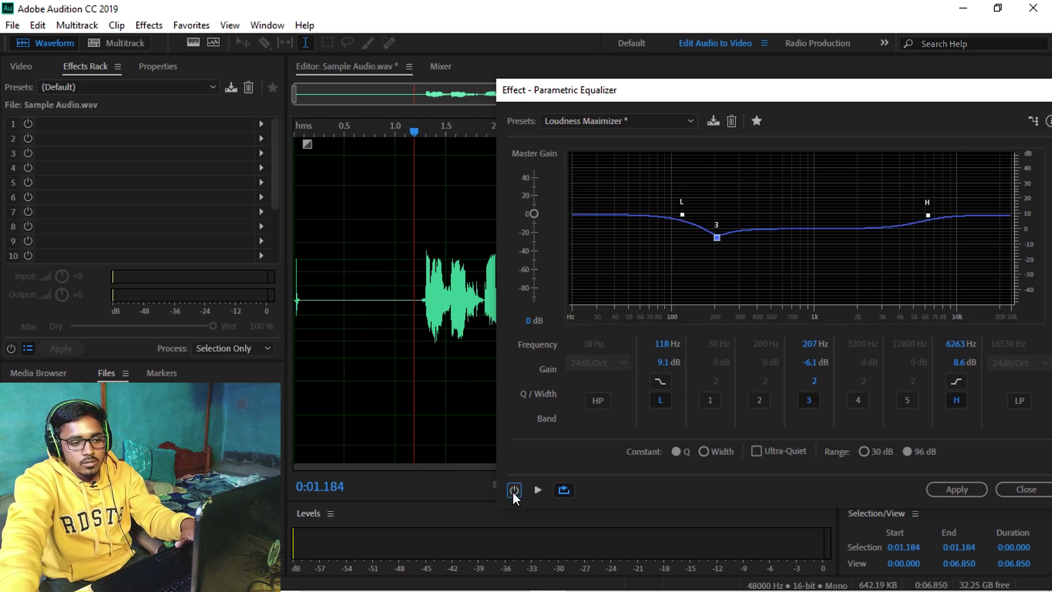
key(space)
click(514, 489)
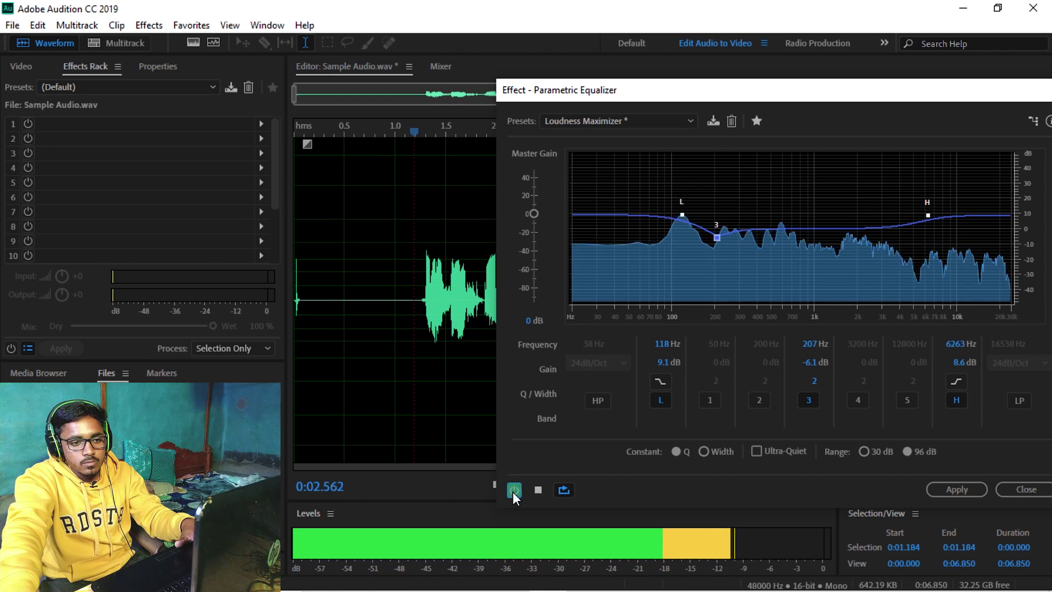
click(514, 490)
click(514, 490)
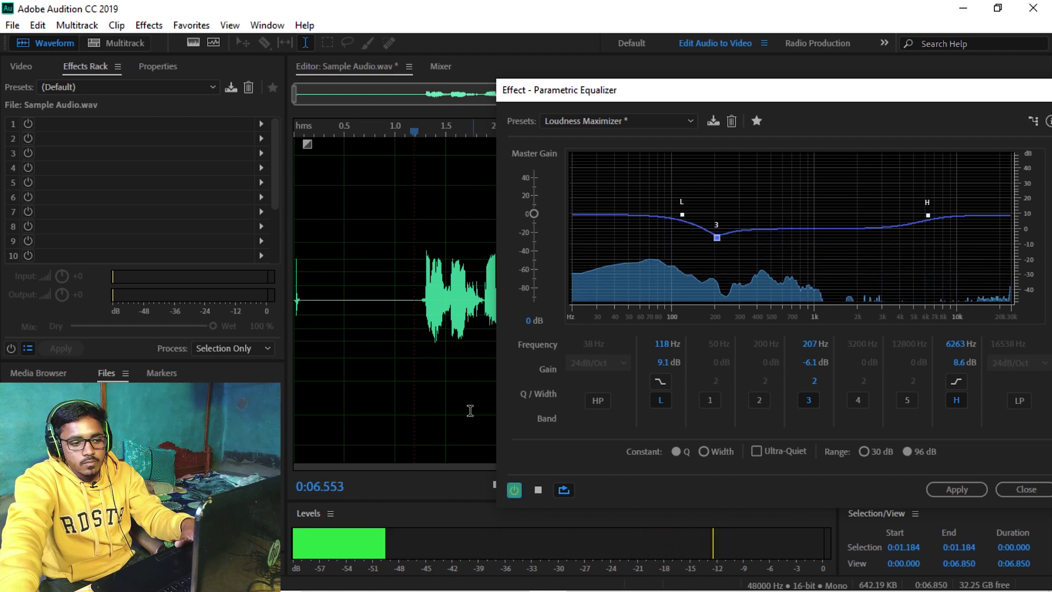
Replay the voice from about 1.18 s and again from about 1.16 s, comparing it with the equalizer on and bypassed.
click(413, 325)
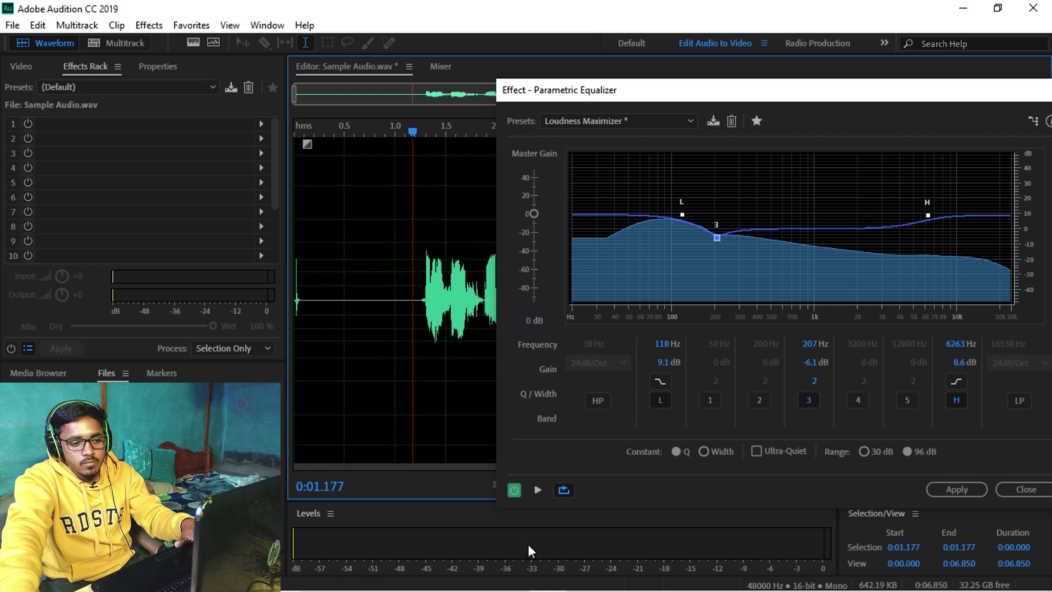
key(space)
click(514, 490)
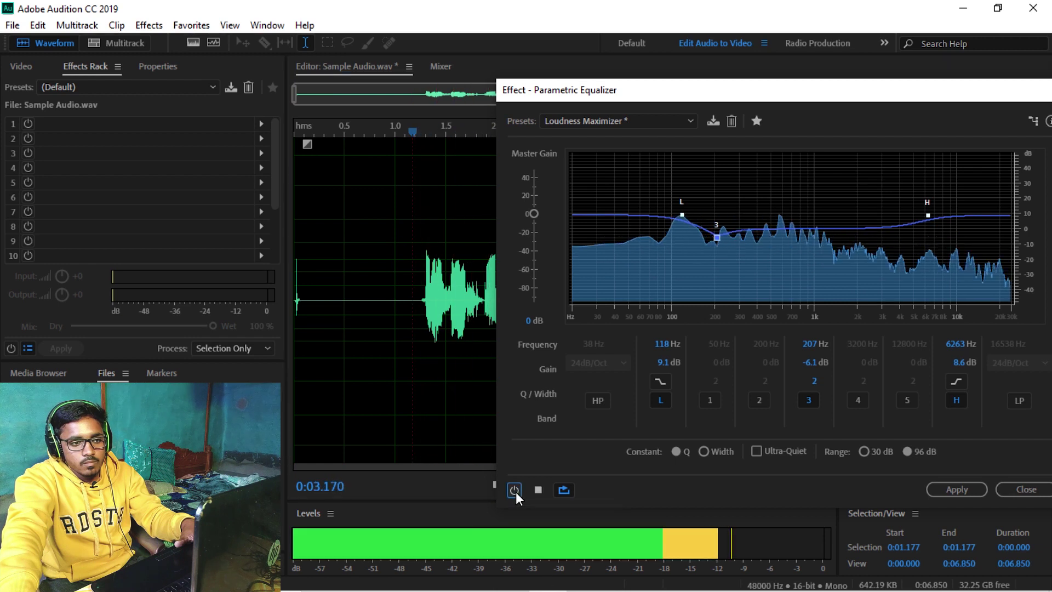
click(514, 489)
key(space)
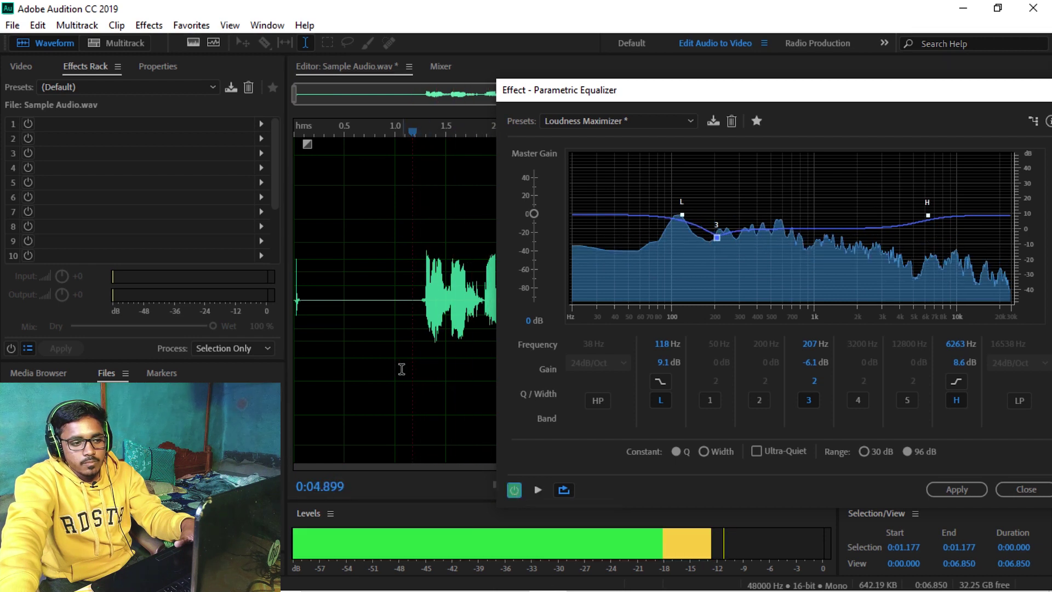
click(412, 310)
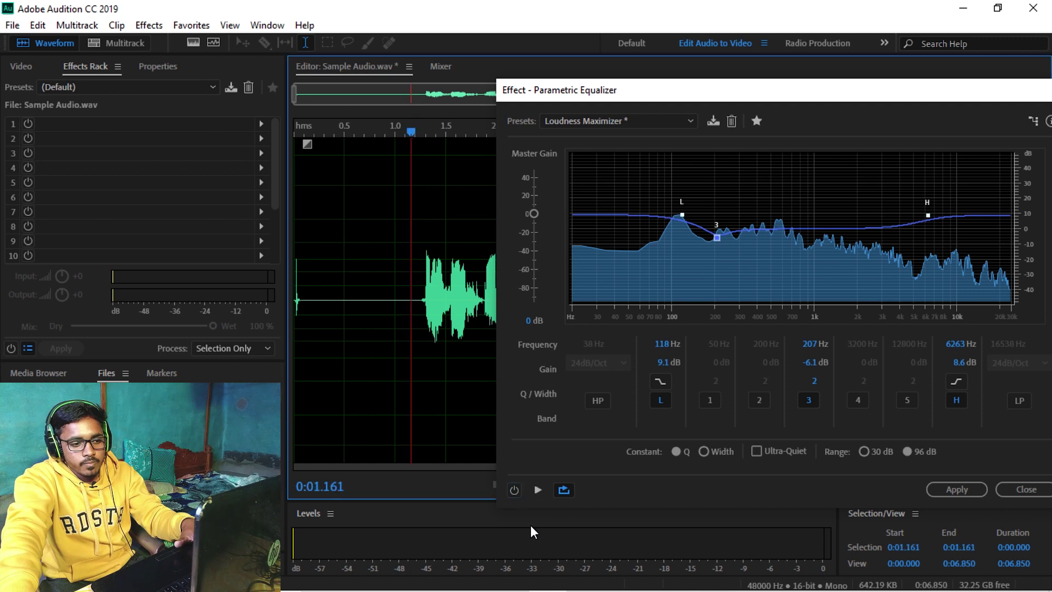
key(space)
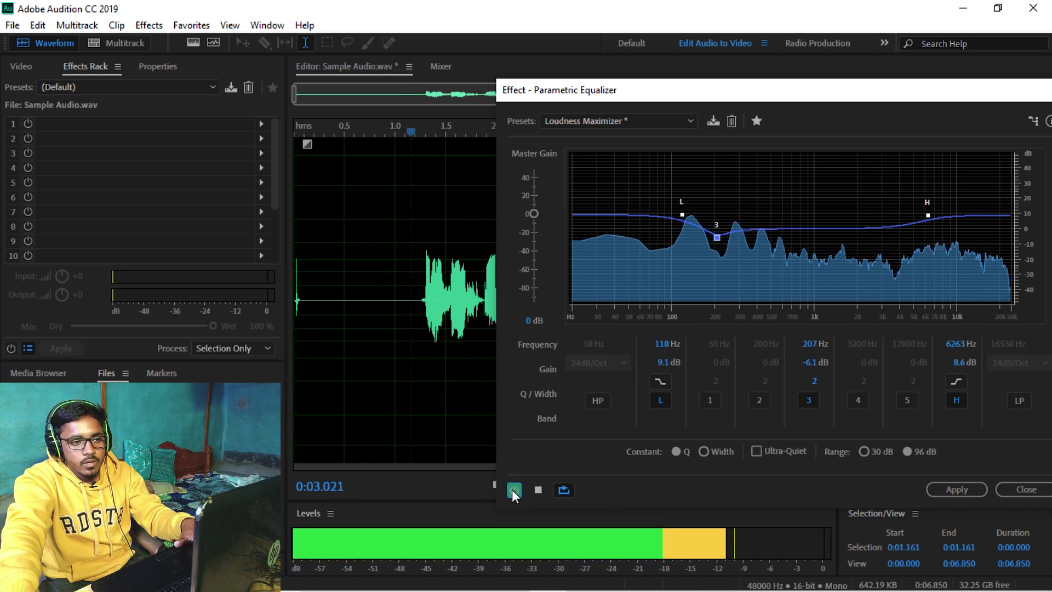
key(space)
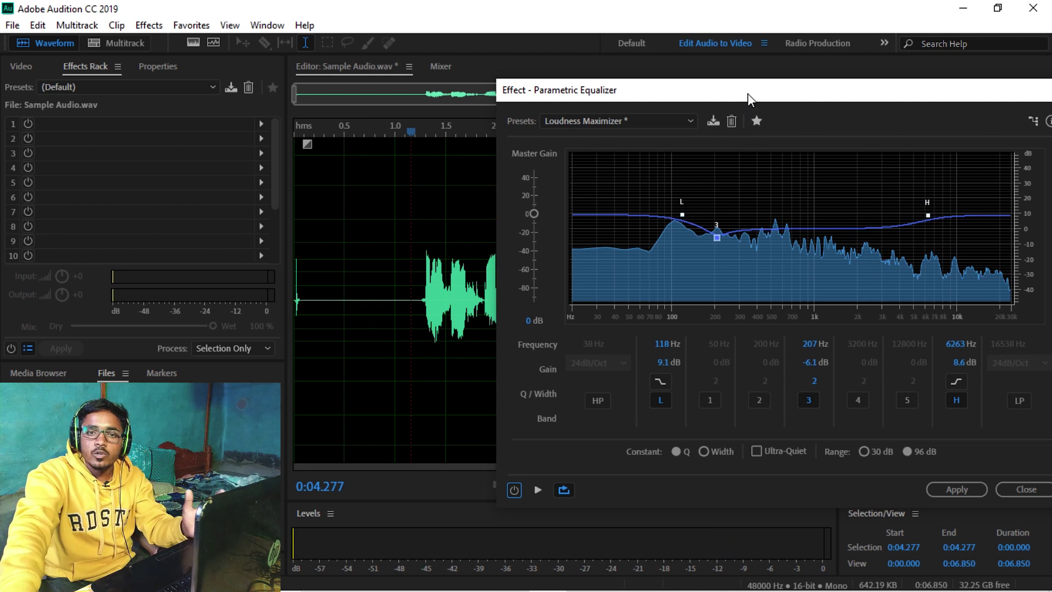
Preview the voice from about 1.18 s with the equalizer bypassed, and power the effect back on during playback.
drag(747, 93, 459, 48)
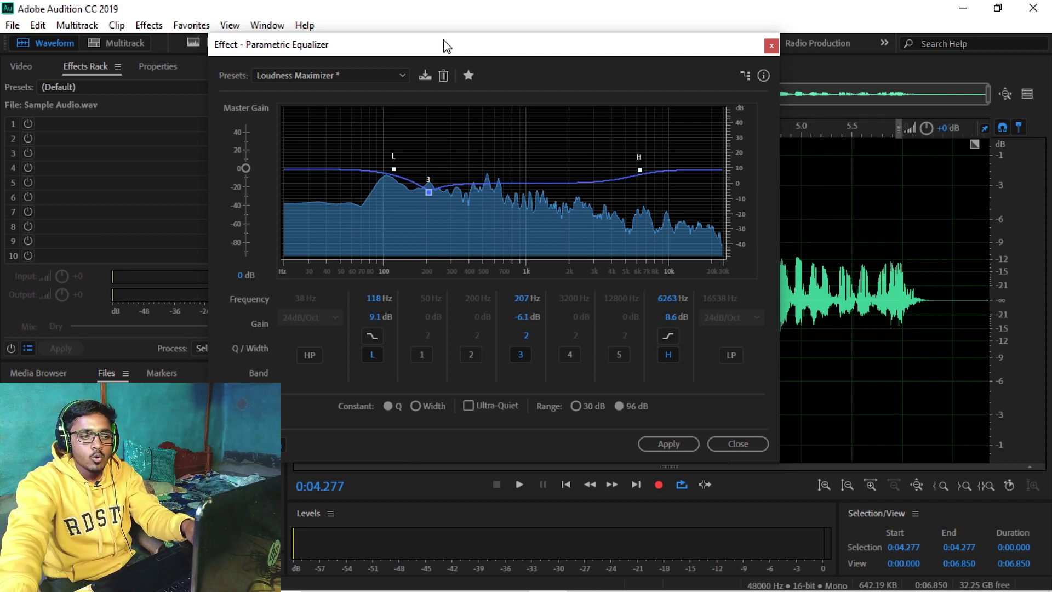
drag(403, 48, 644, 65)
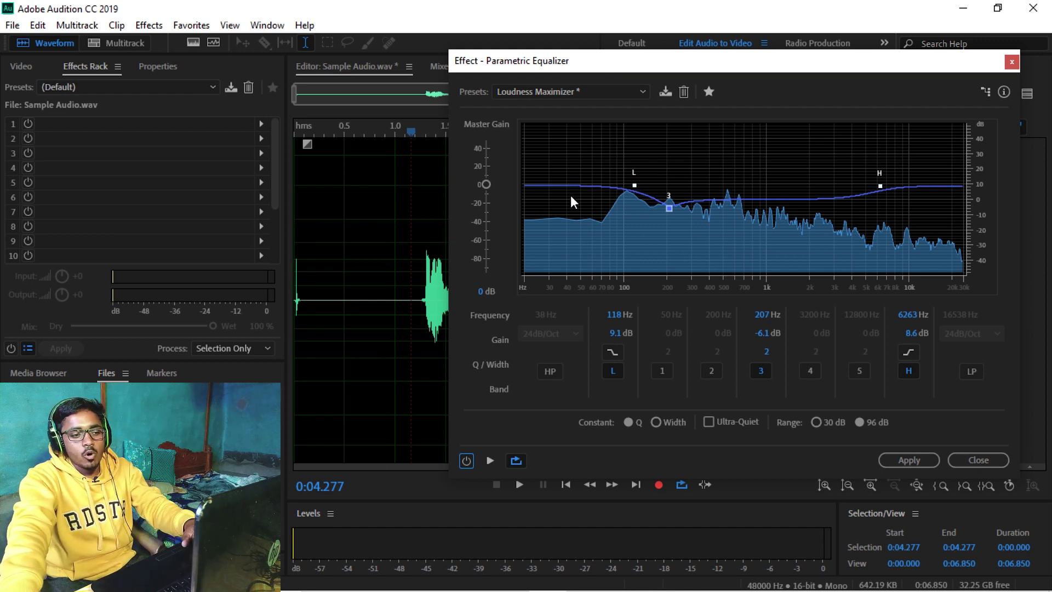
click(413, 312)
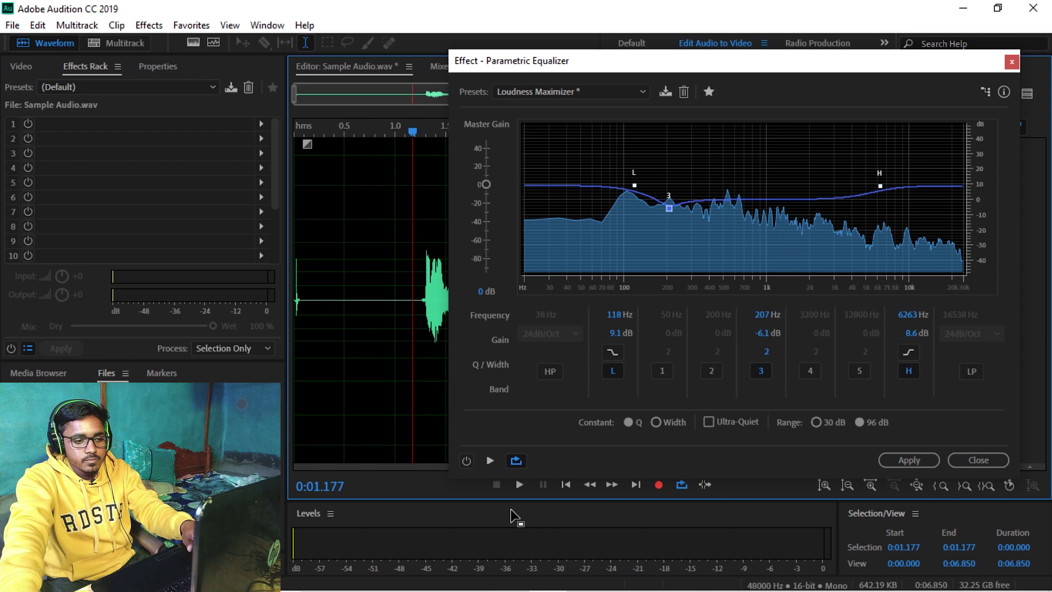
key(space)
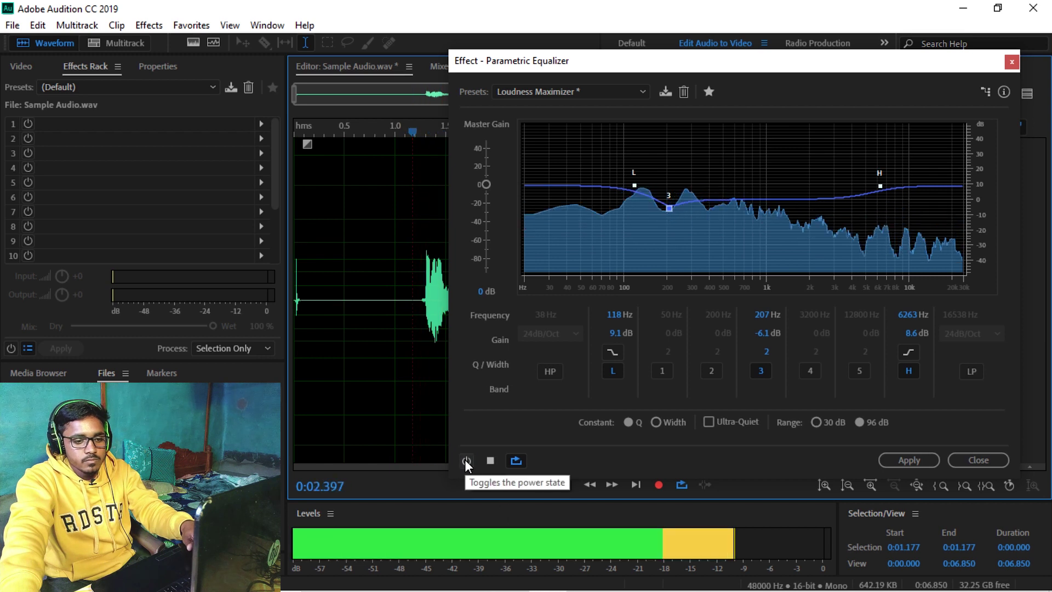
click(466, 460)
key(space)
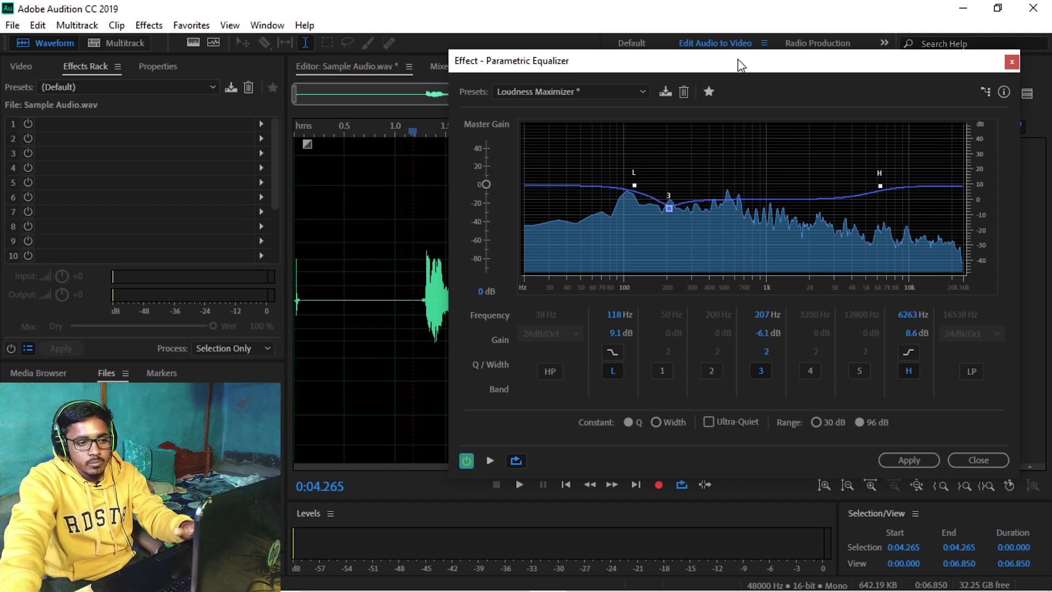
Apply the Parametric Equalizer settings to the entire recording.
drag(740, 65, 614, 89)
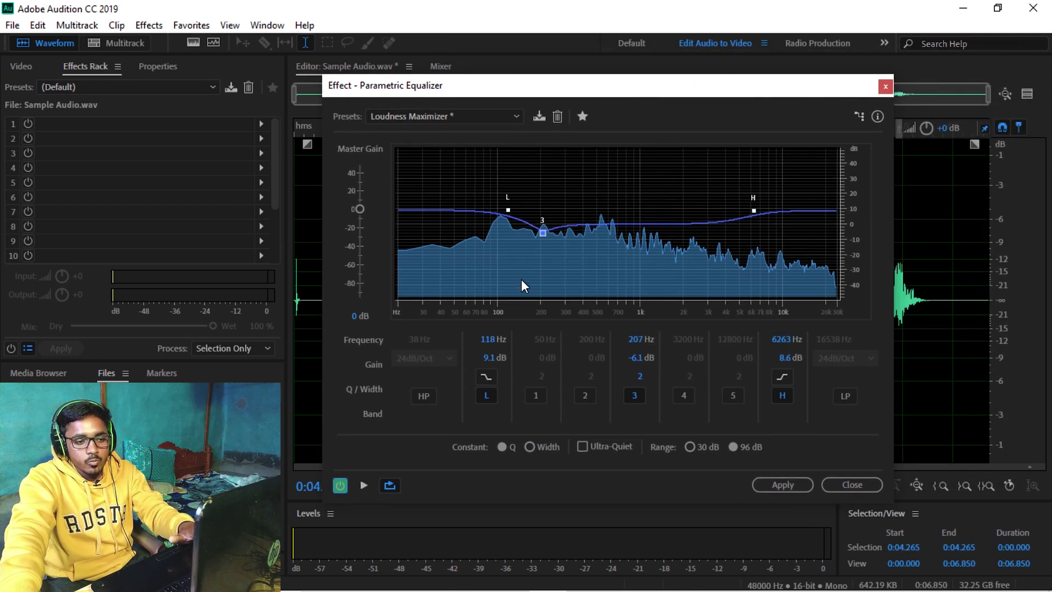
mouse_move(541, 234)
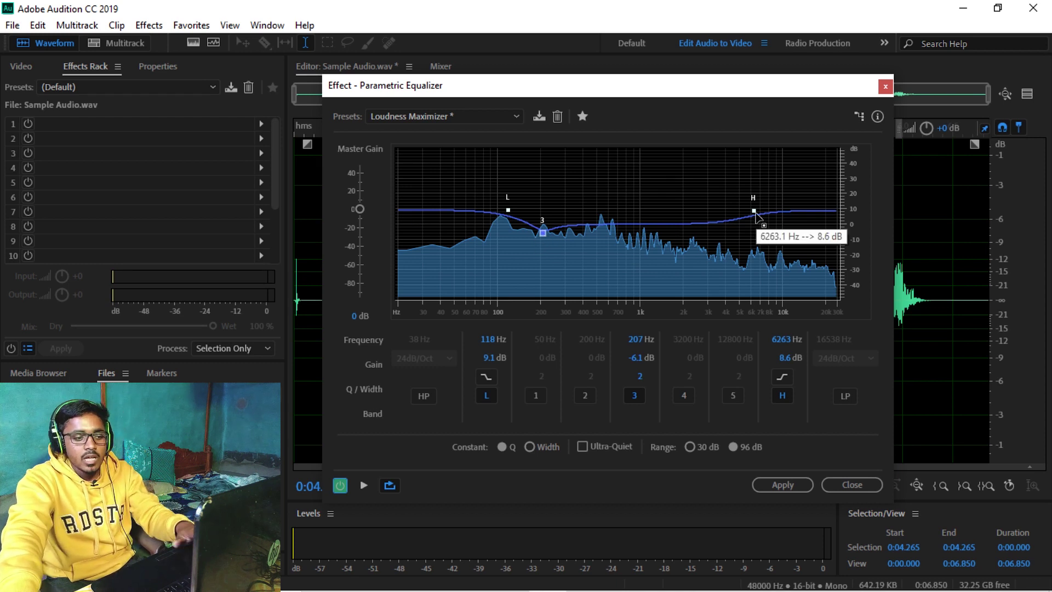
click(784, 484)
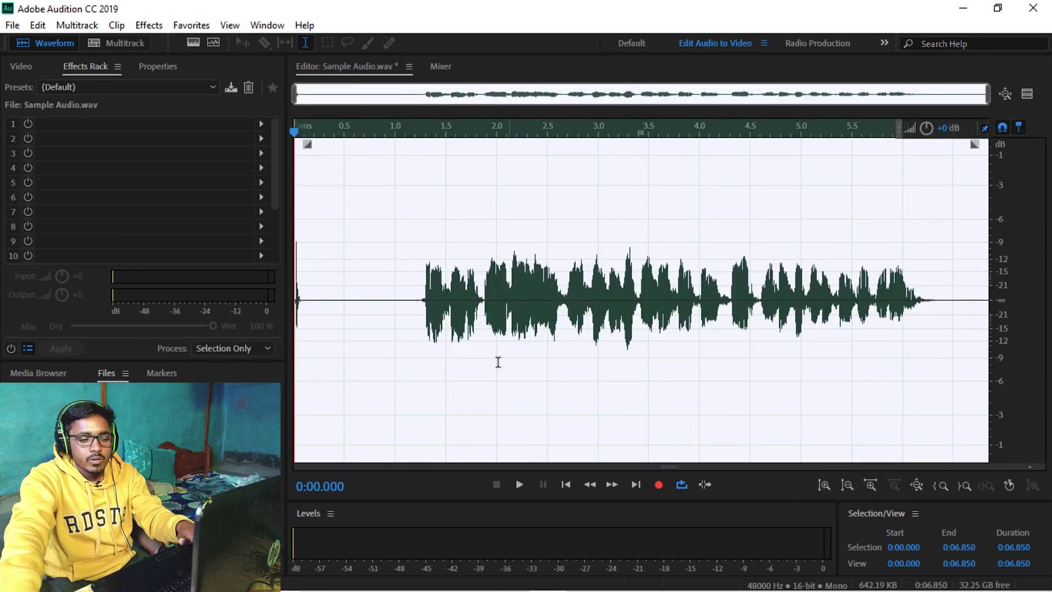
Play the processed recording twice from just before the speech, at about 1.19 s and 1.18 s.
click(415, 299)
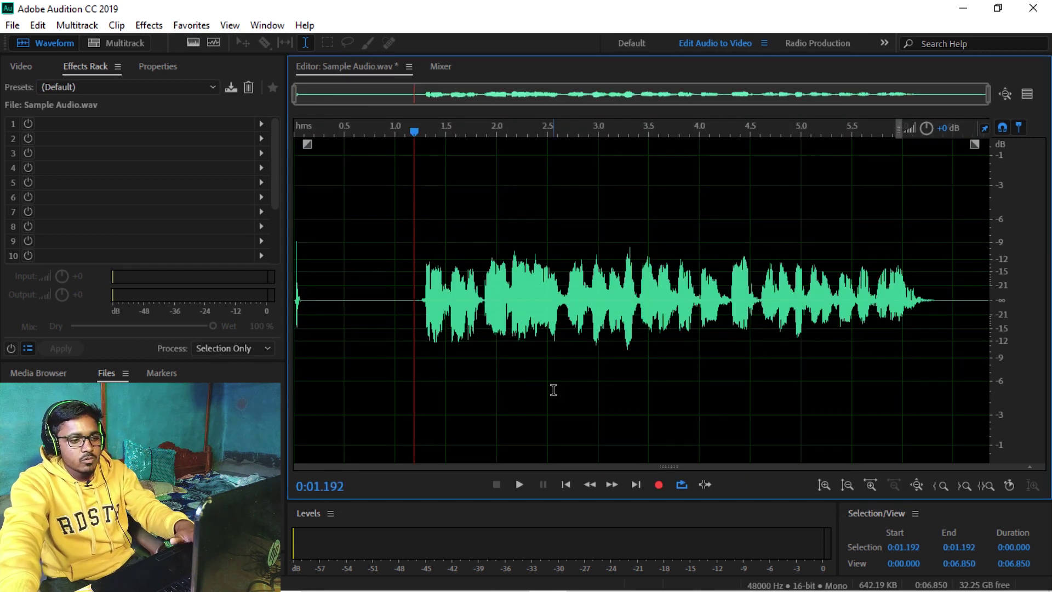
key(space)
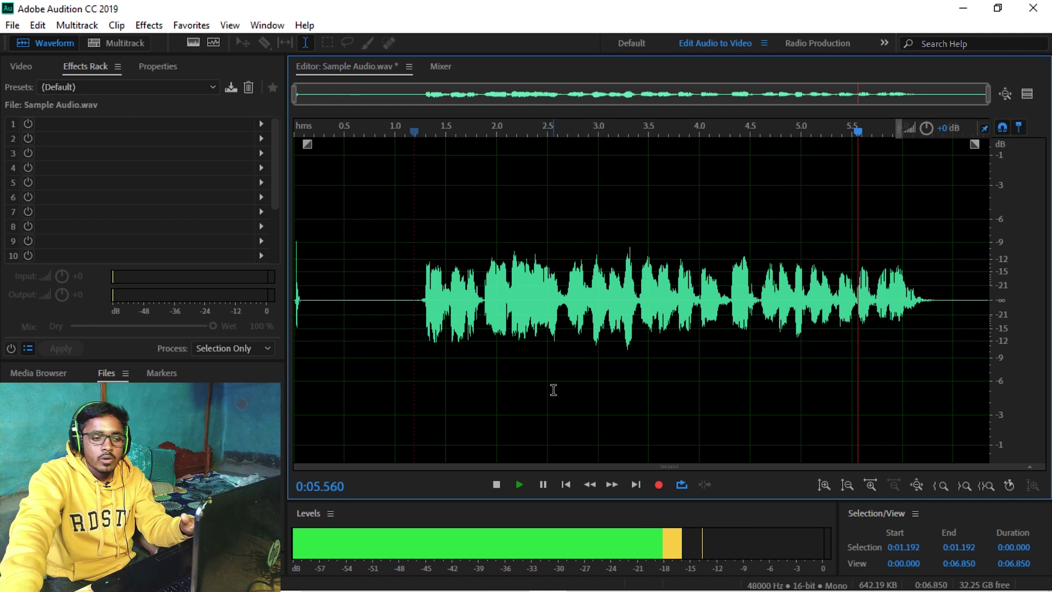
key(space)
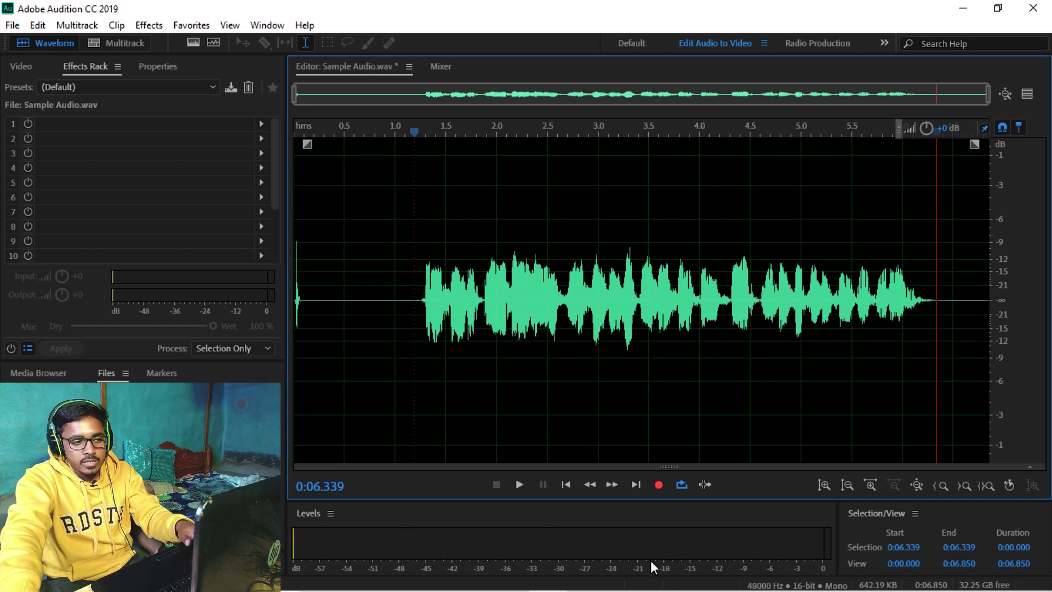
click(414, 306)
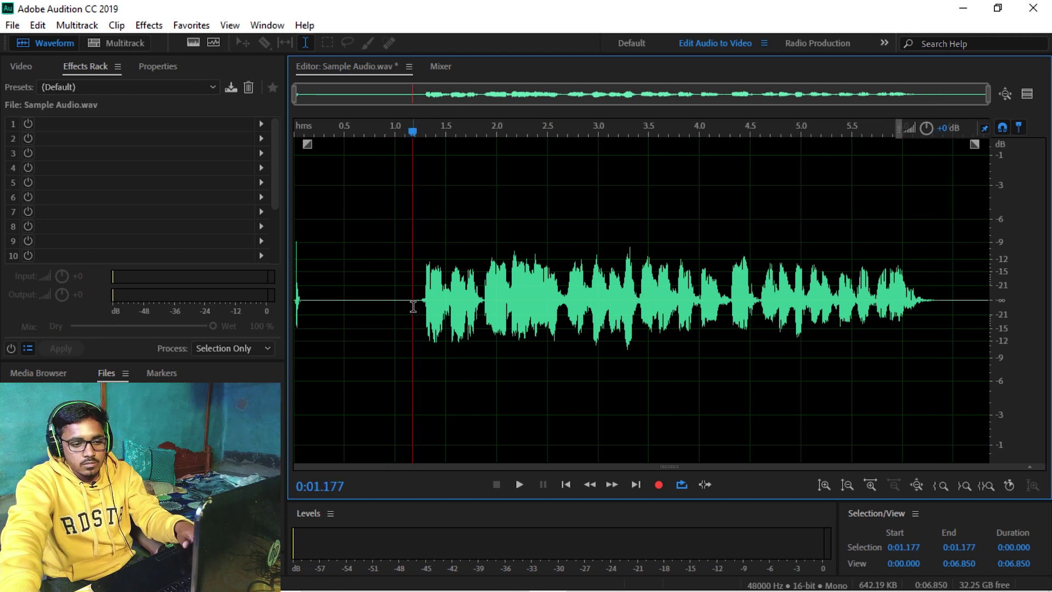
key(space)
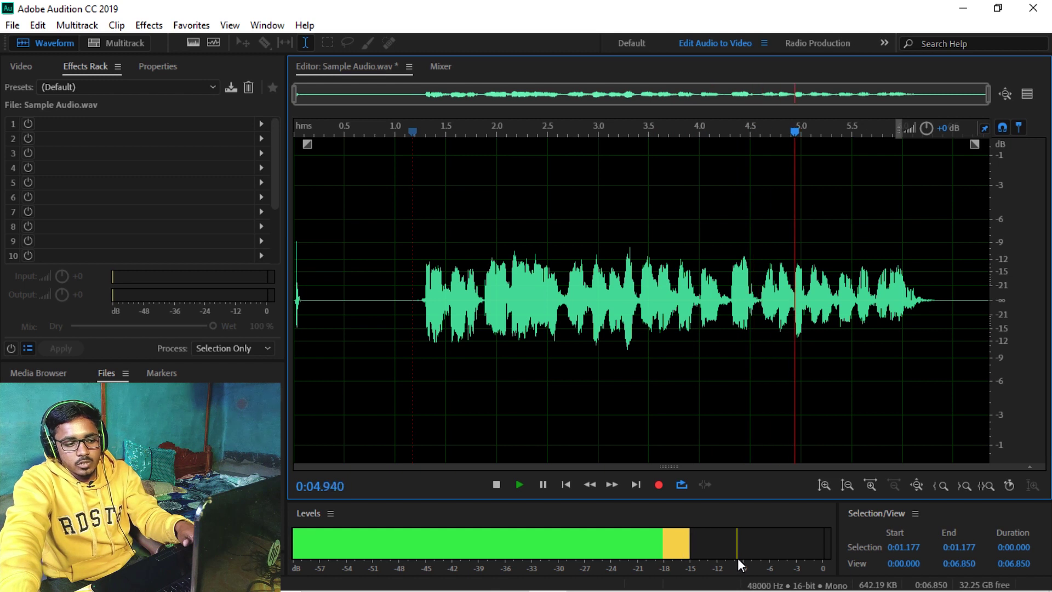
key(space)
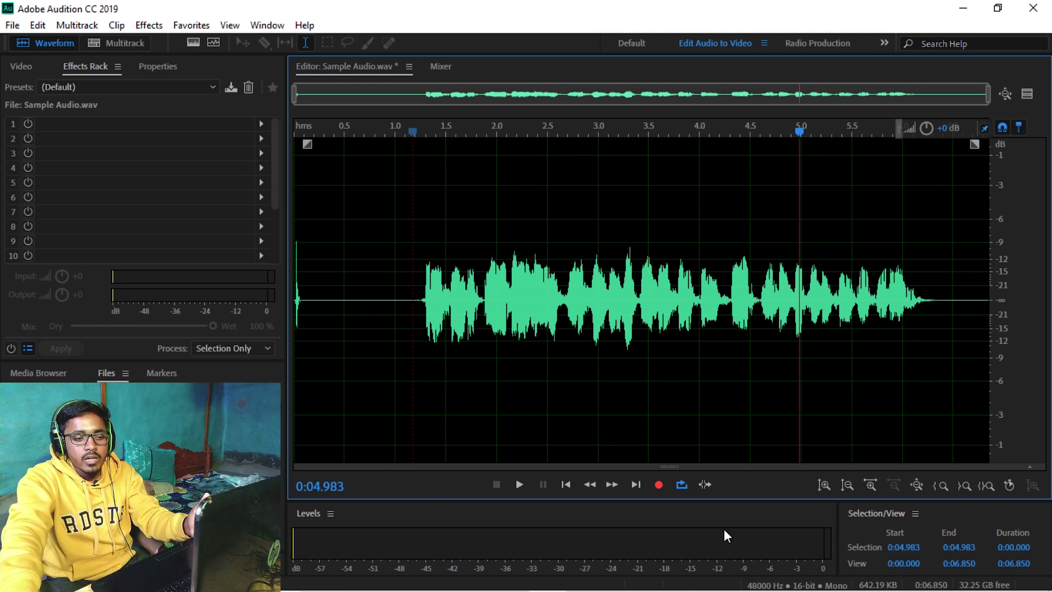
Mark the speech from about 1.2 s to 6.25 s, clear the selection, and normalize the entire recording to -0.1 dB.
drag(417, 310, 932, 307)
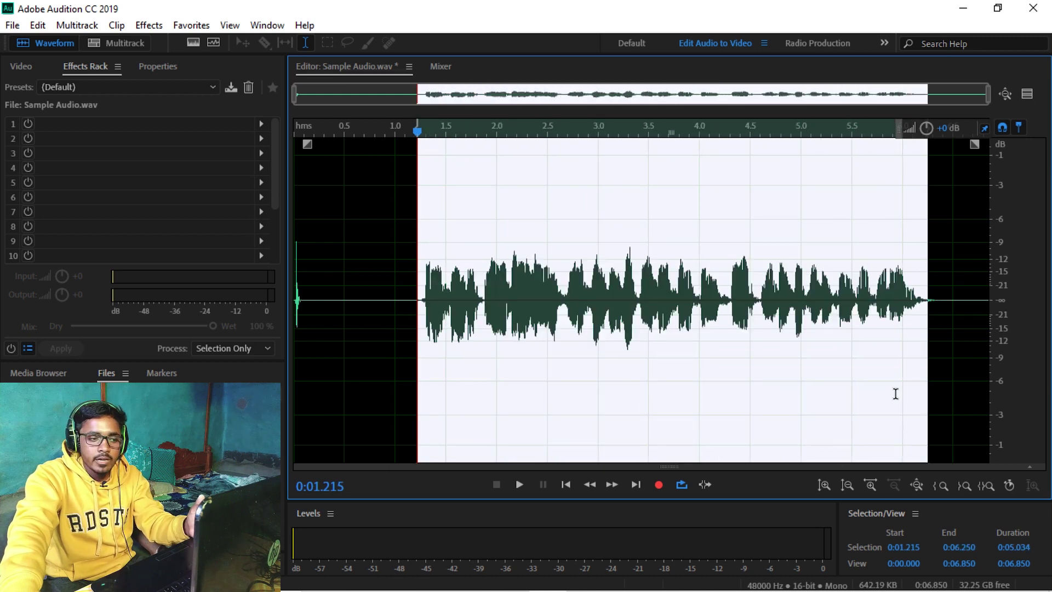
click(432, 246)
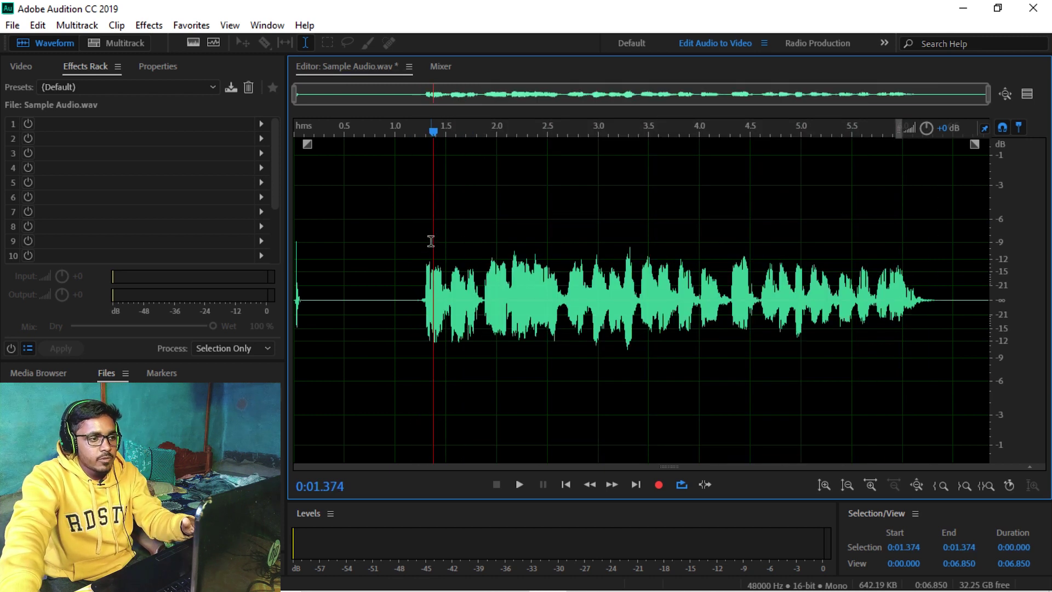
click(204, 25)
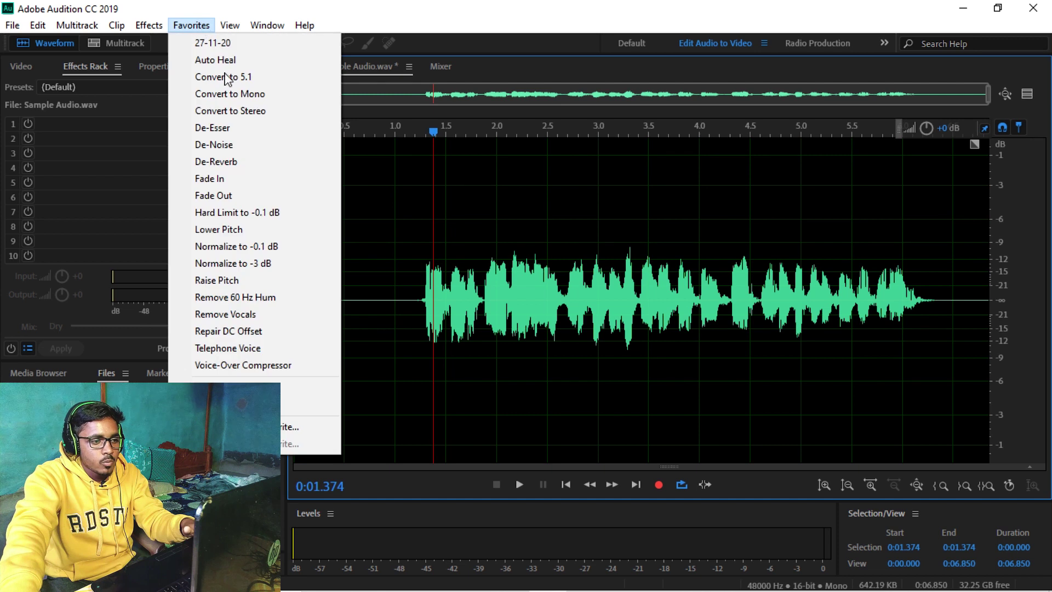
click(293, 251)
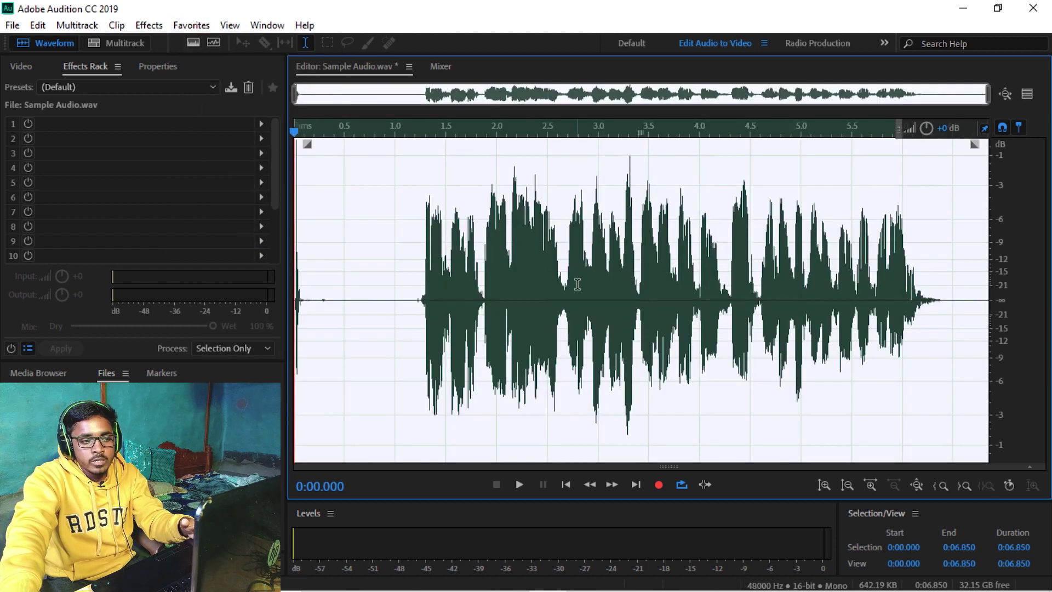
Clear the marked speech selection and play the normalized recording from just before the speech, at about 1.17 s.
drag(406, 293, 950, 313)
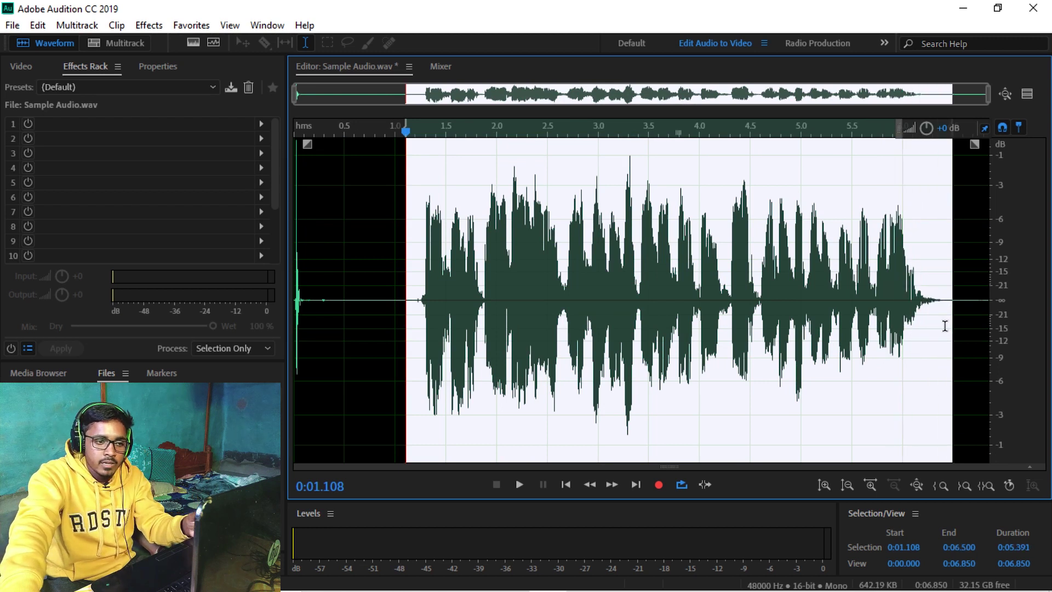
click(945, 326)
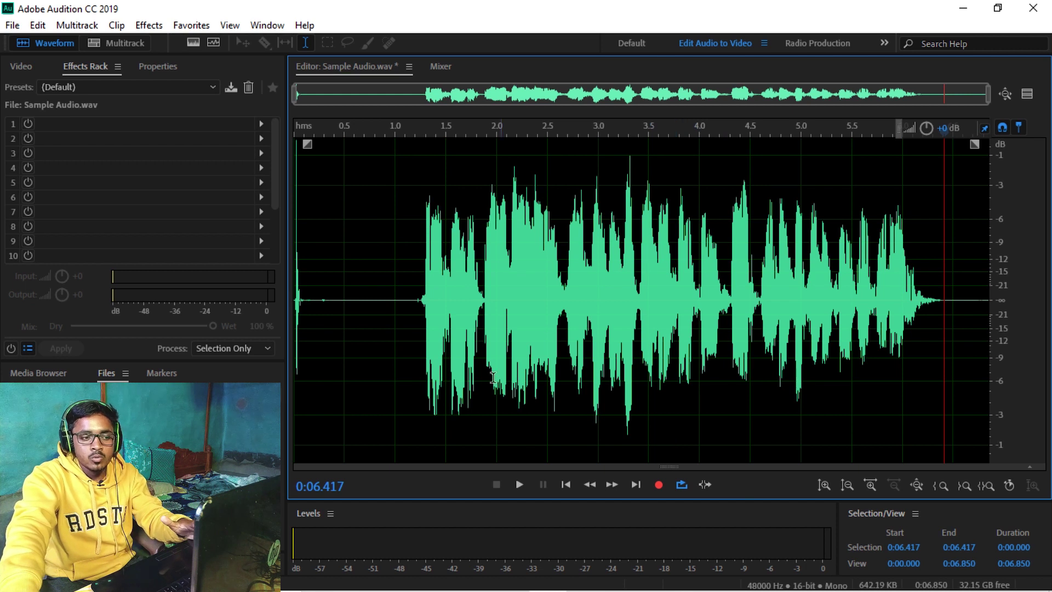
click(413, 302)
key(space)
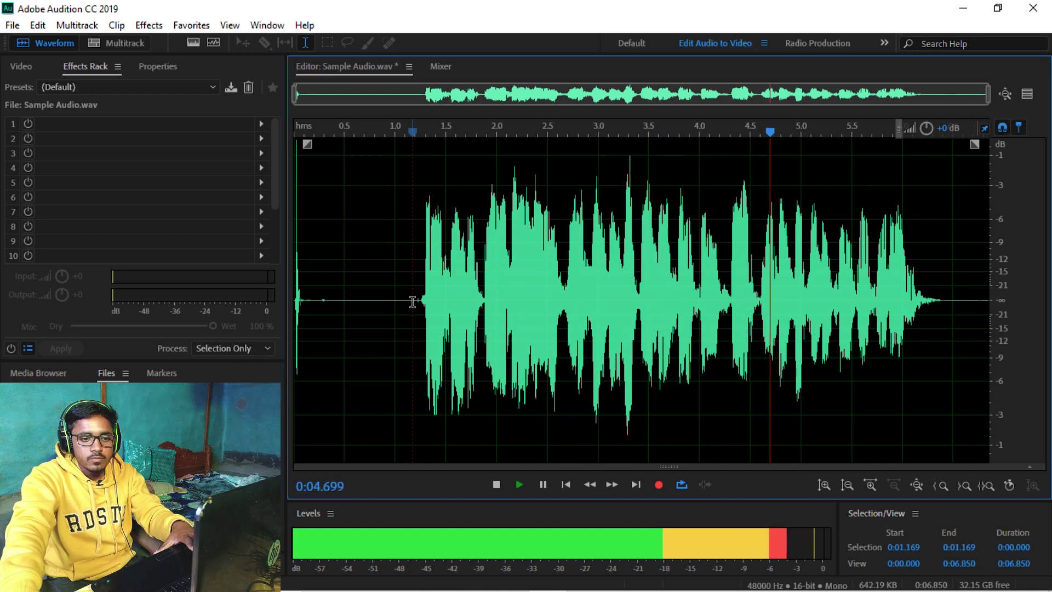
key(space)
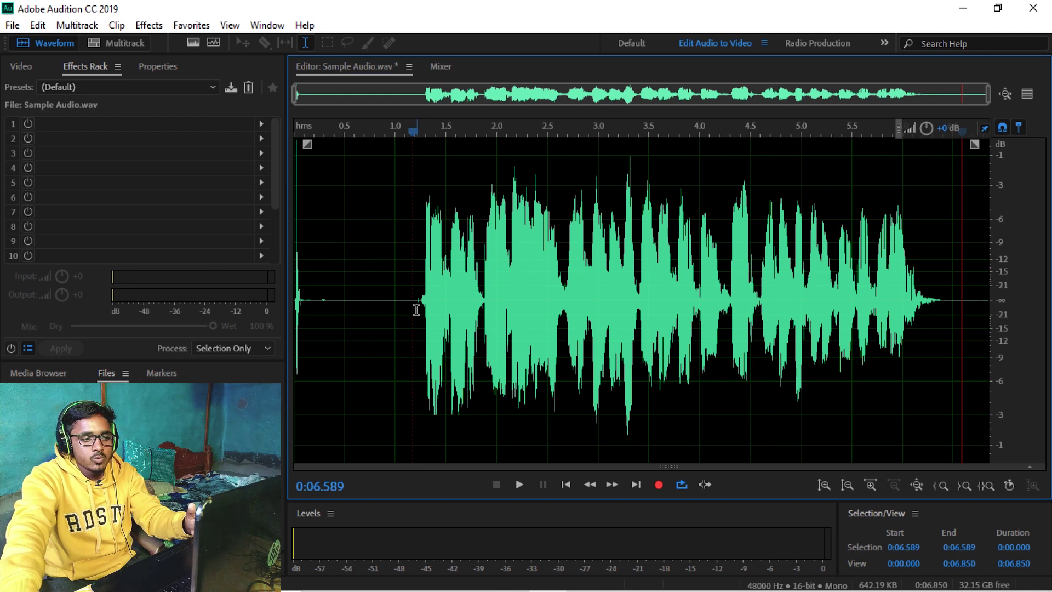
Delete the opening section up to about 1.13 s and the trailing silence after the last word of the speech.
drag(413, 302, 251, 306)
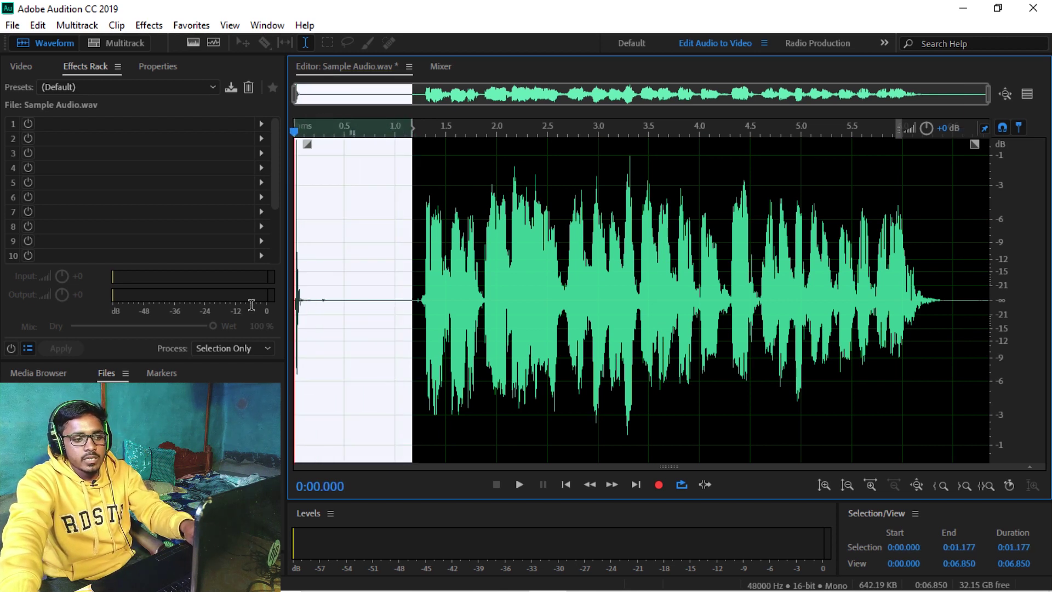
click(427, 354)
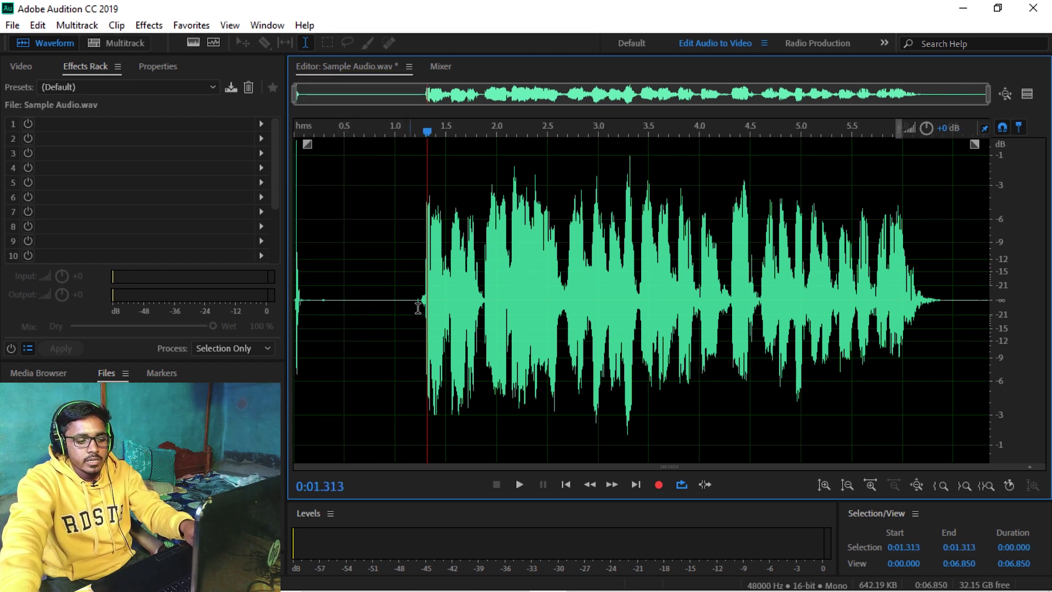
drag(408, 300, 216, 326)
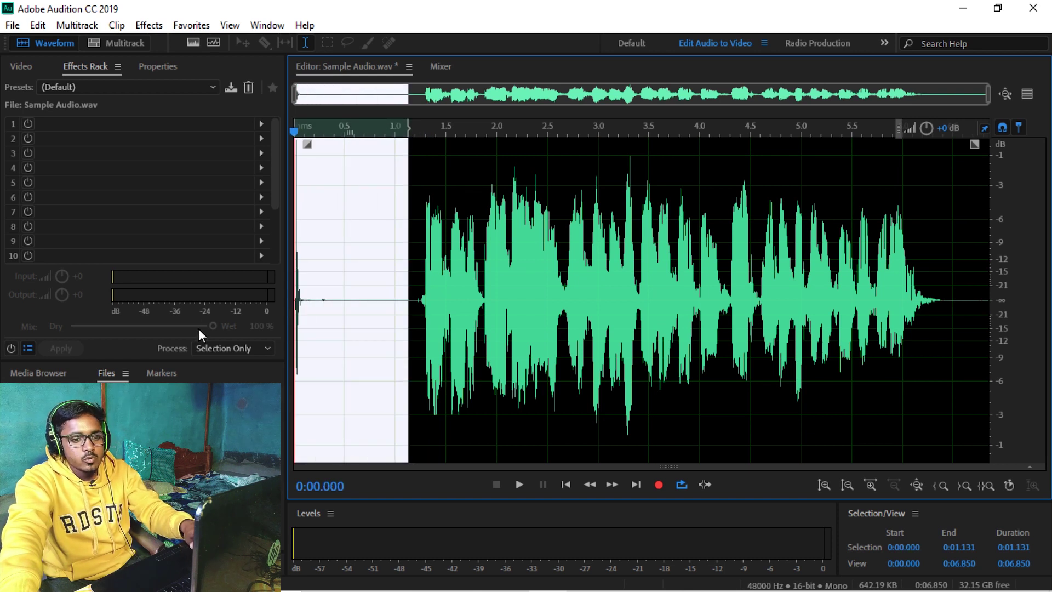
key(Delete)
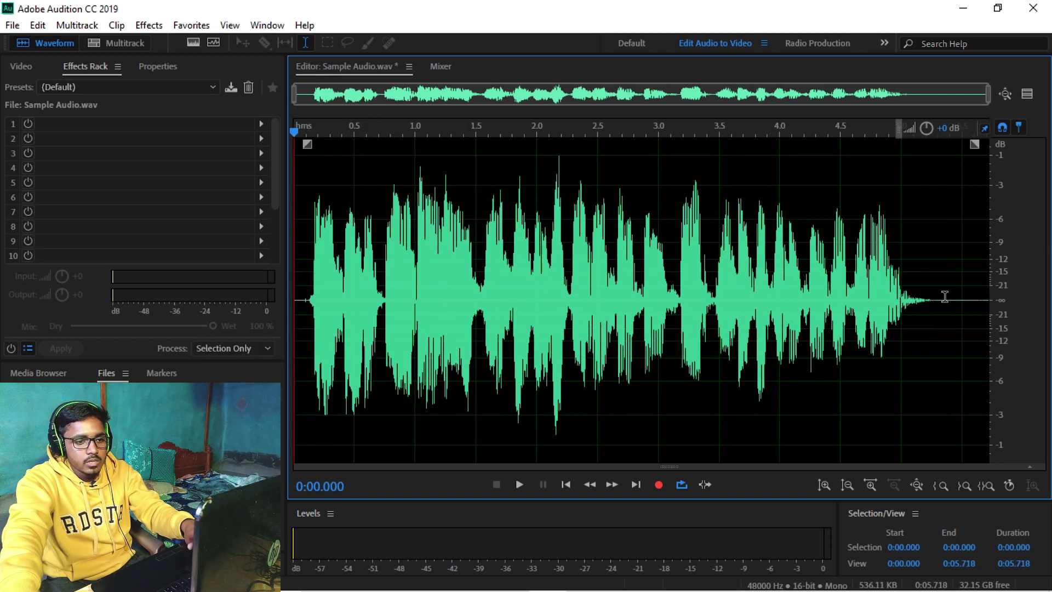
drag(936, 298, 1004, 288)
key(Delete)
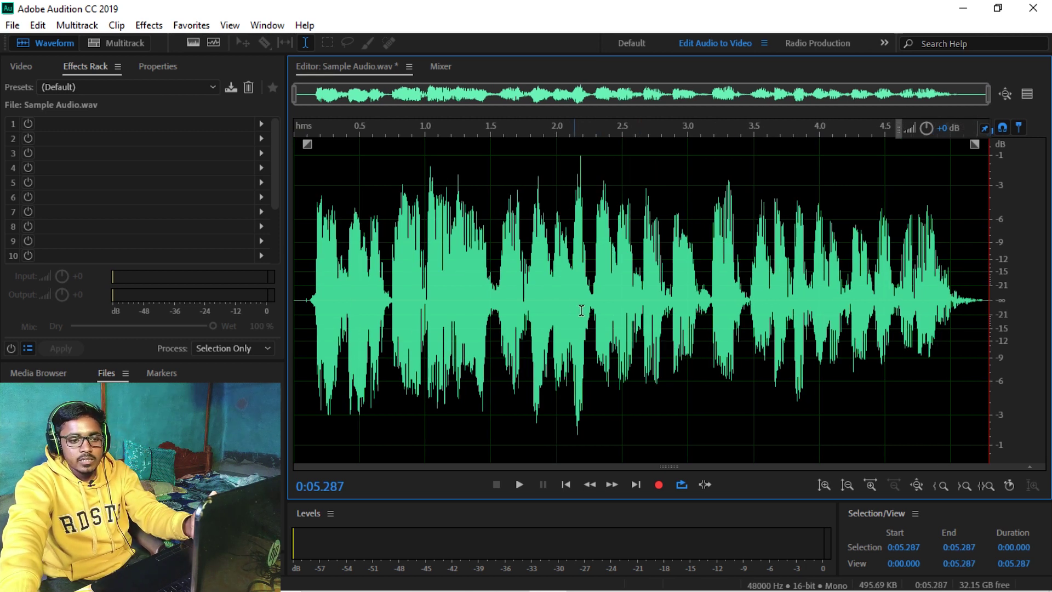
Select the word from about 3.18 s to 3.47 s, view the Echo effect settings, and close them without applying.
scroll(715, 333, up, 3)
click(706, 304)
drag(722, 304, 826, 304)
click(149, 26)
click(436, 11)
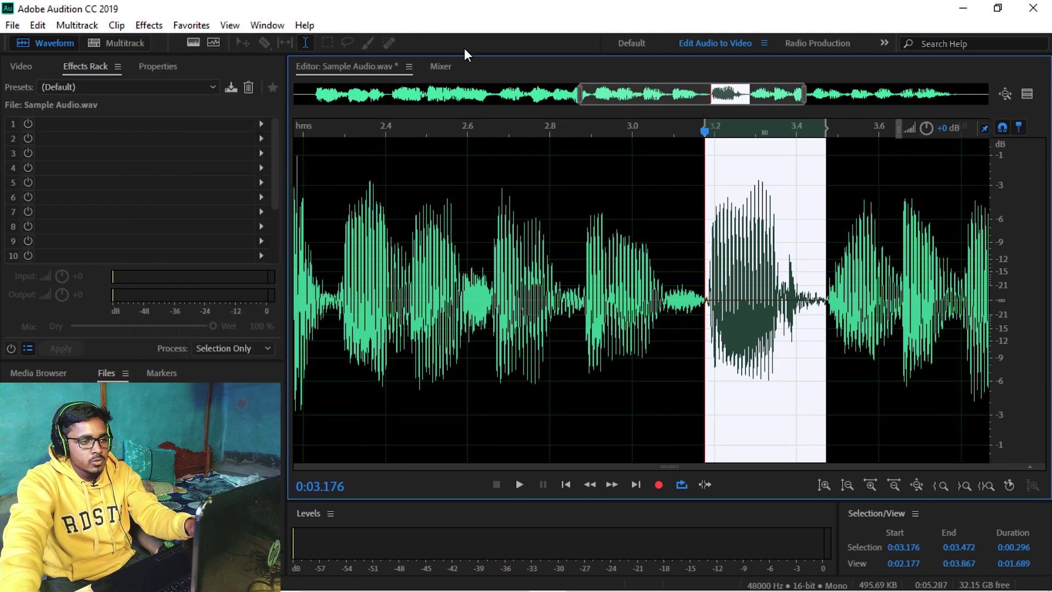
click(148, 26)
mouse_move(224, 233)
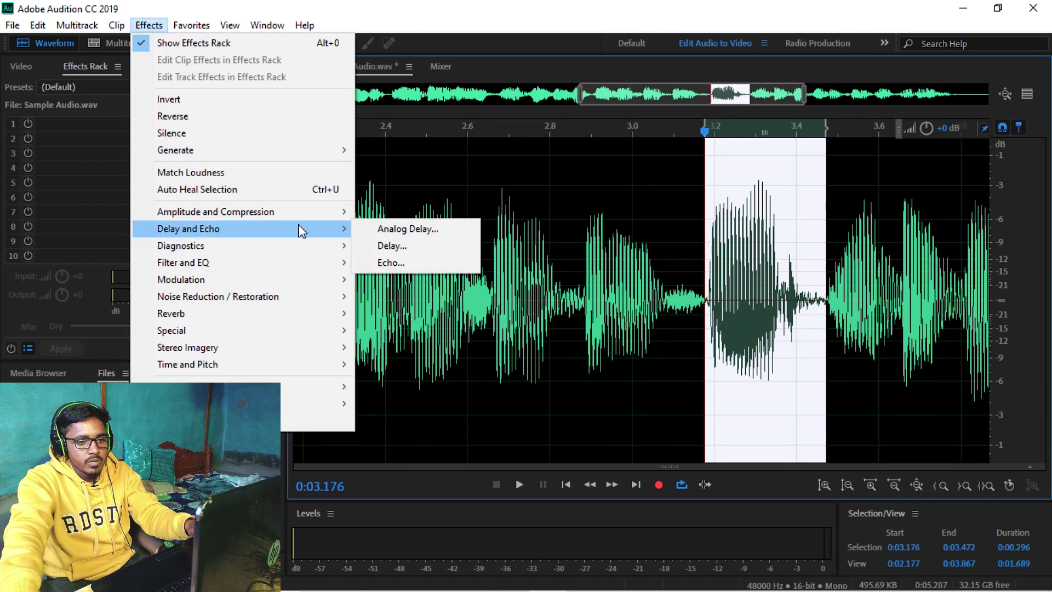
click(418, 262)
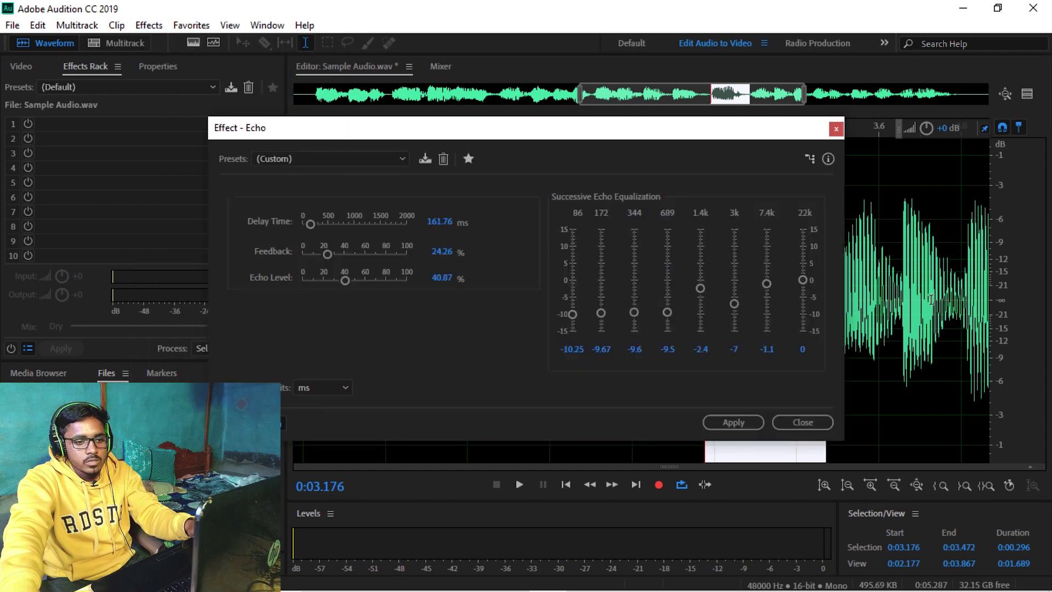
click(815, 425)
click(695, 359)
scroll(698, 350, down, 3)
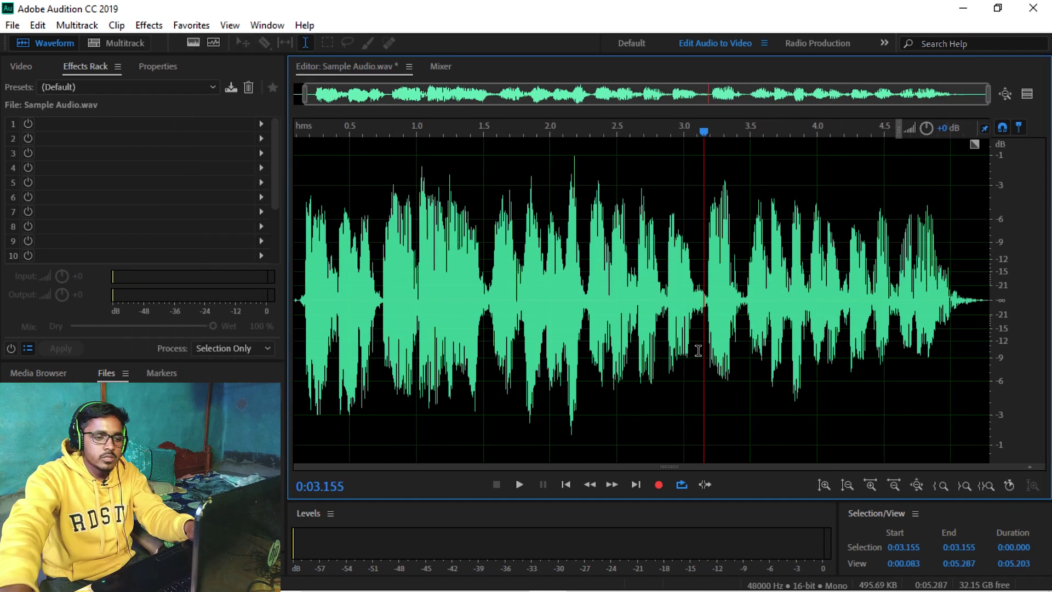
scroll(698, 350, down, 1)
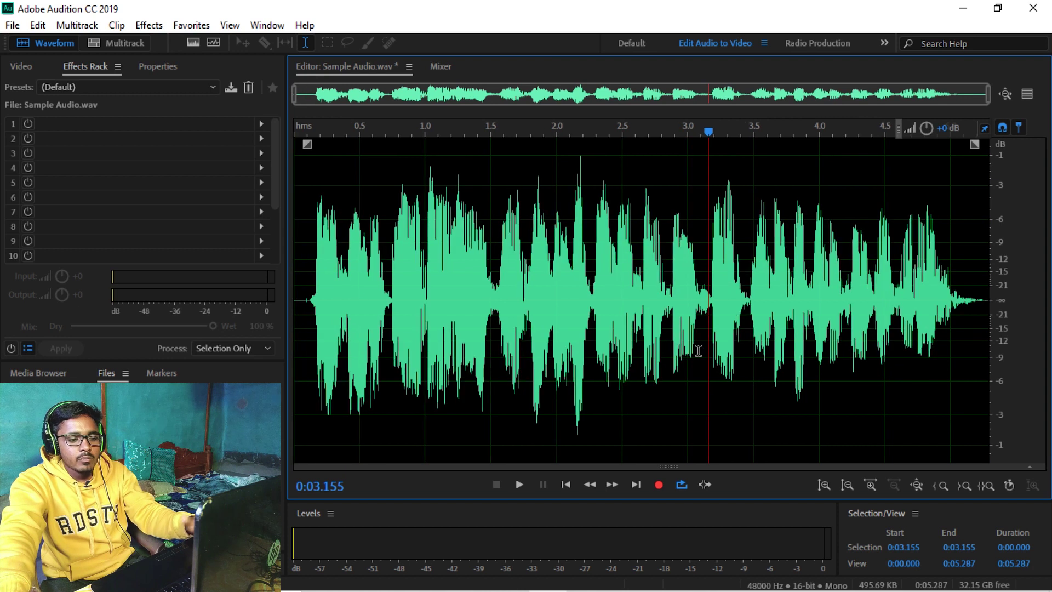
click(303, 307)
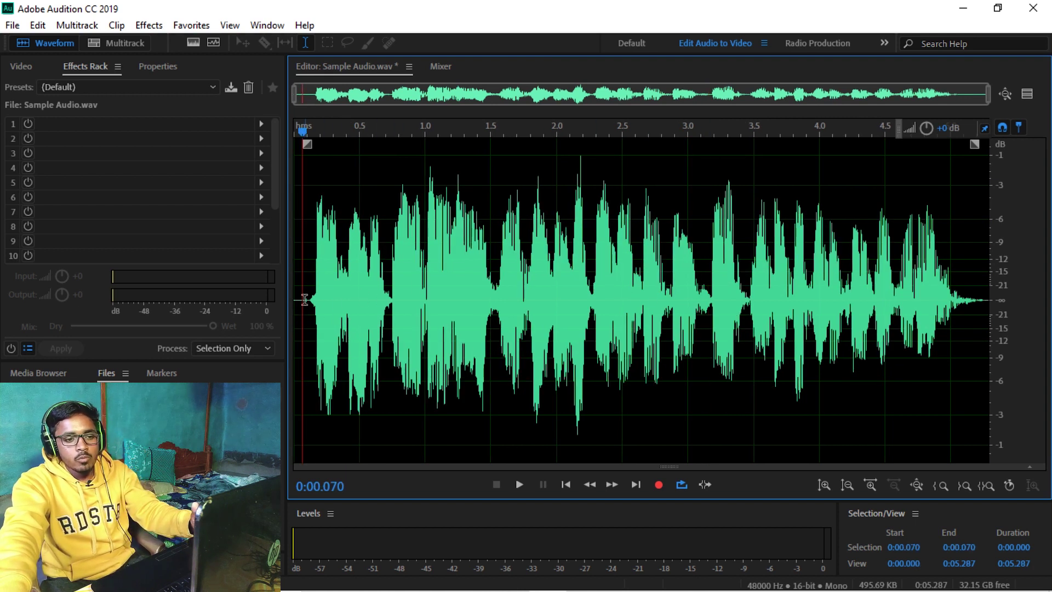
drag(305, 300, 973, 313)
click(875, 324)
drag(303, 307, 510, 307)
key(alt+s)
click(722, 221)
Review the available compression, noise reduction, graphic and parametric equalizer effects, and the Normalize to -0.1 dB favorite, without applying any.
click(148, 26)
mouse_move(301, 216)
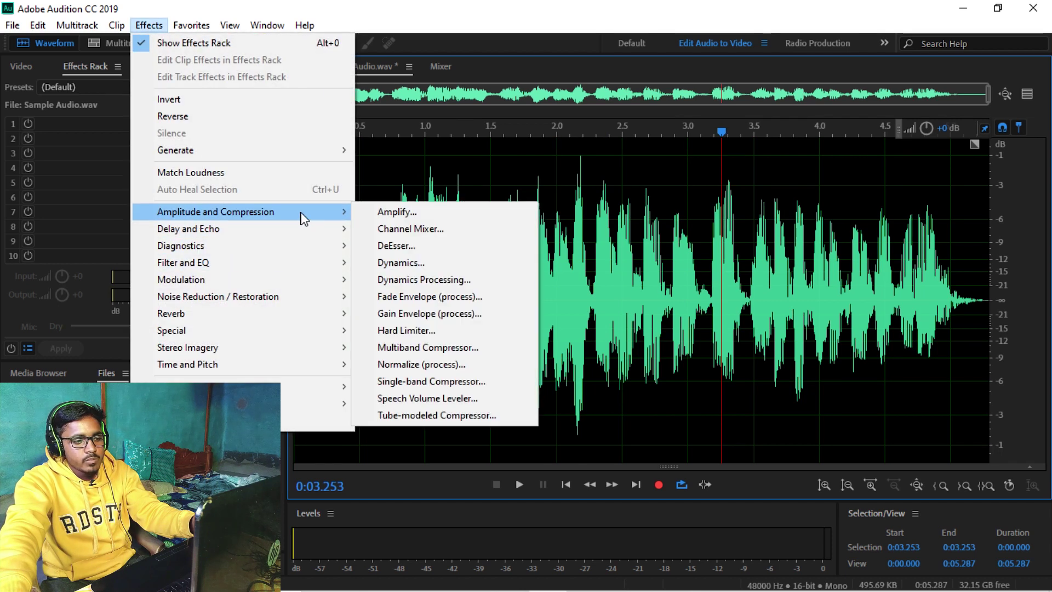
click(630, 263)
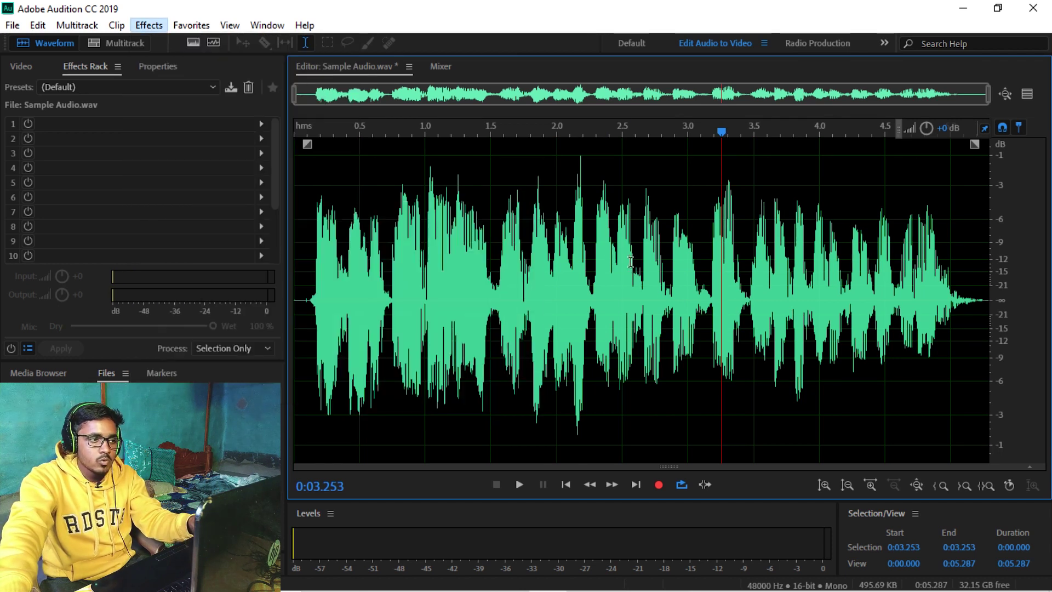
click(148, 26)
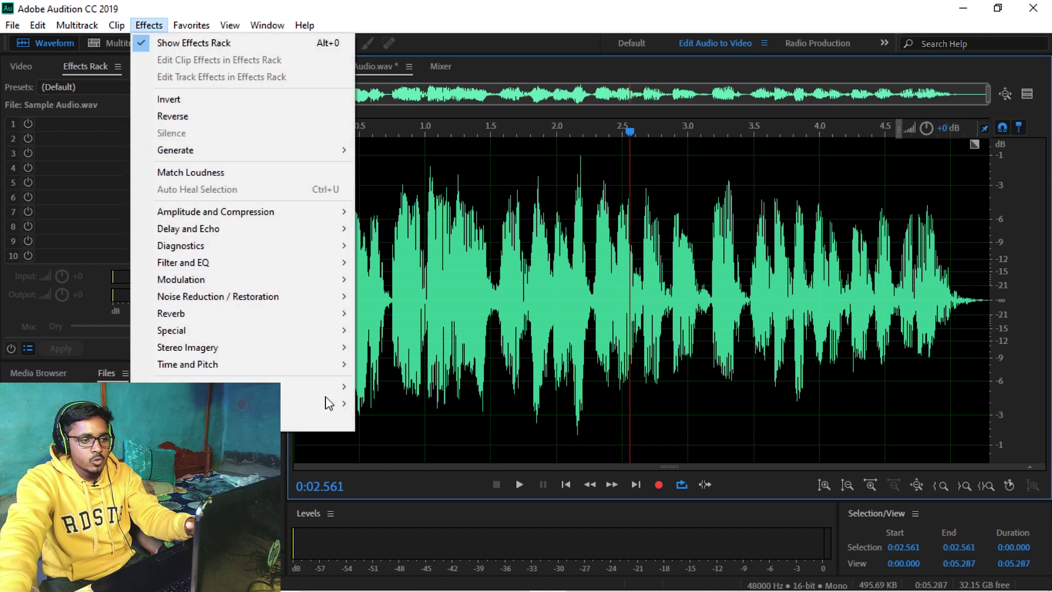
mouse_move(241, 296)
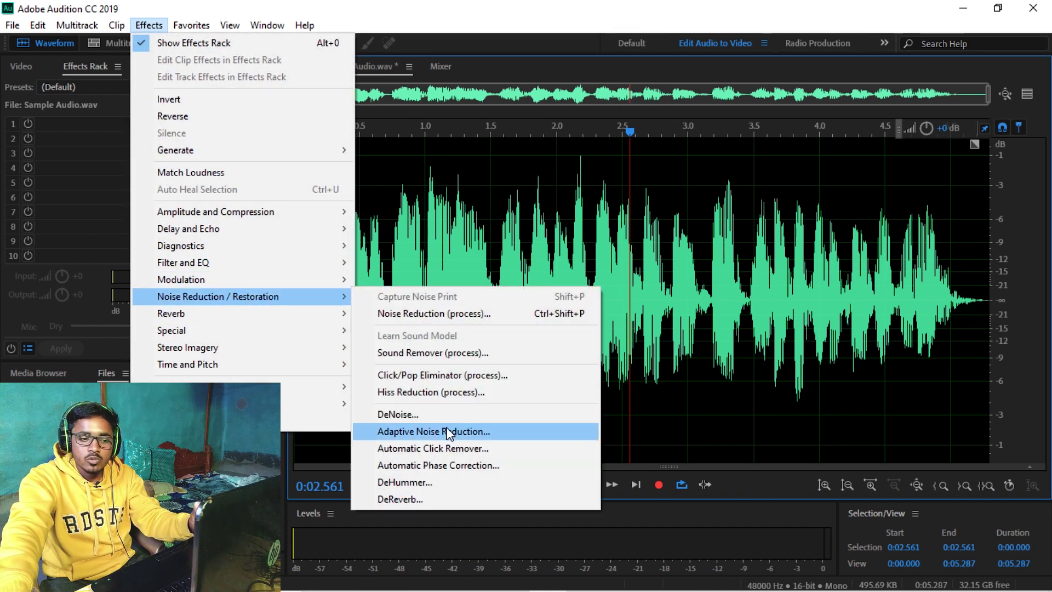
click(738, 271)
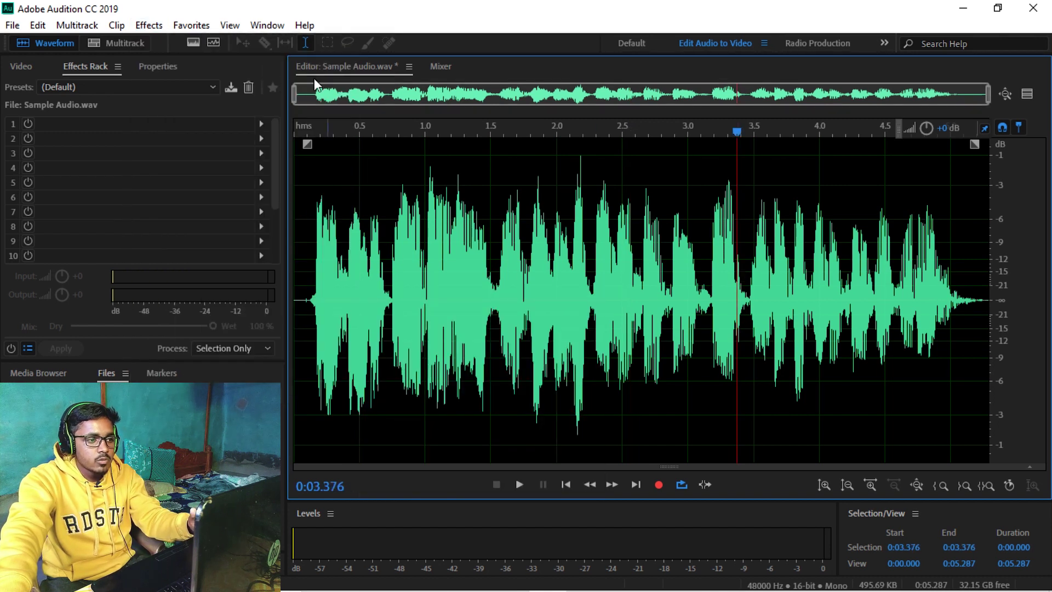
click(159, 26)
mouse_move(183, 271)
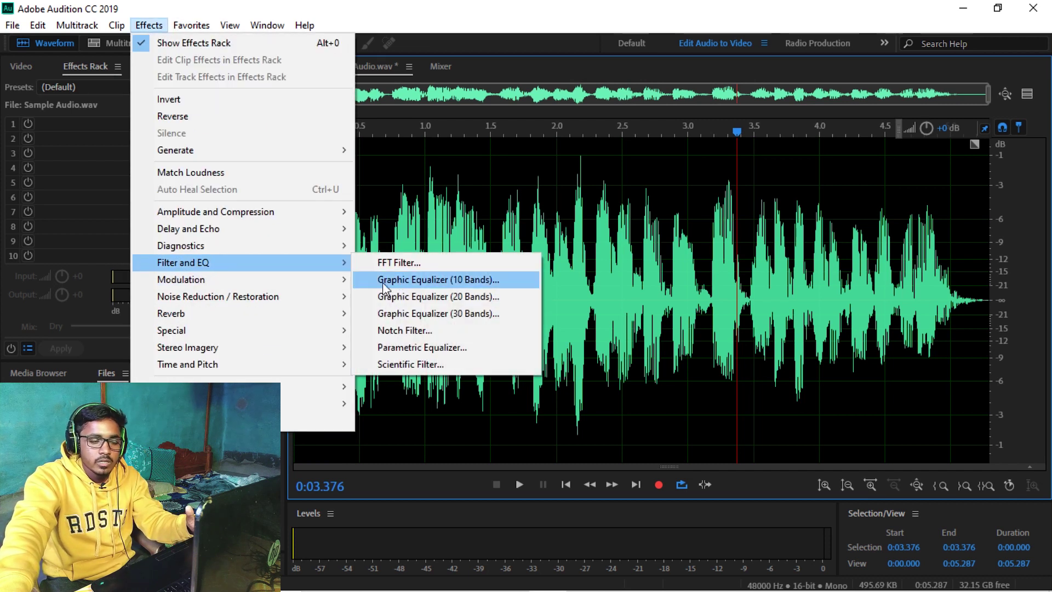
click(714, 273)
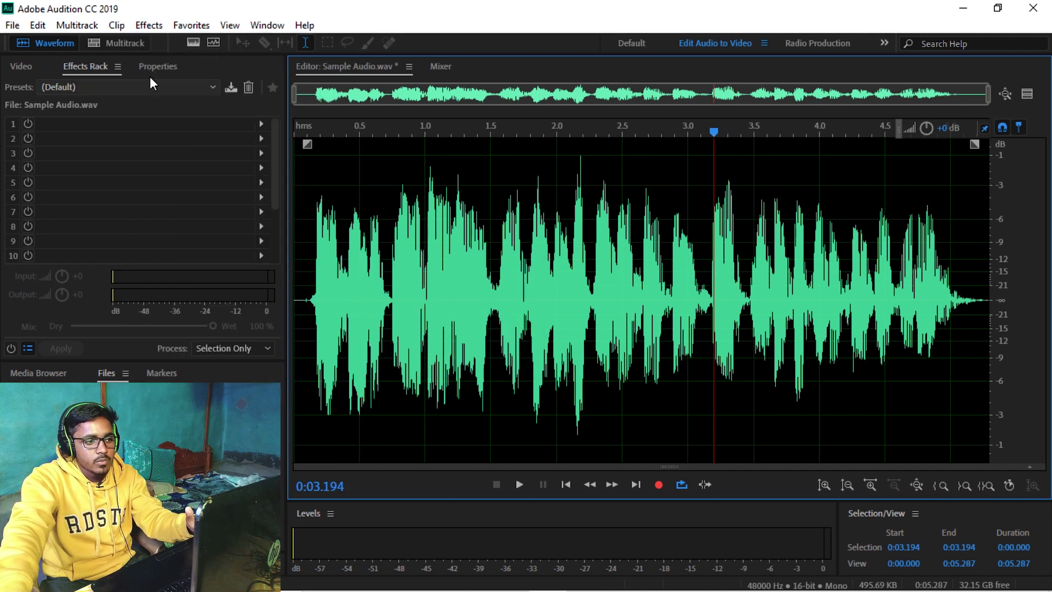
click(149, 25)
mouse_move(208, 266)
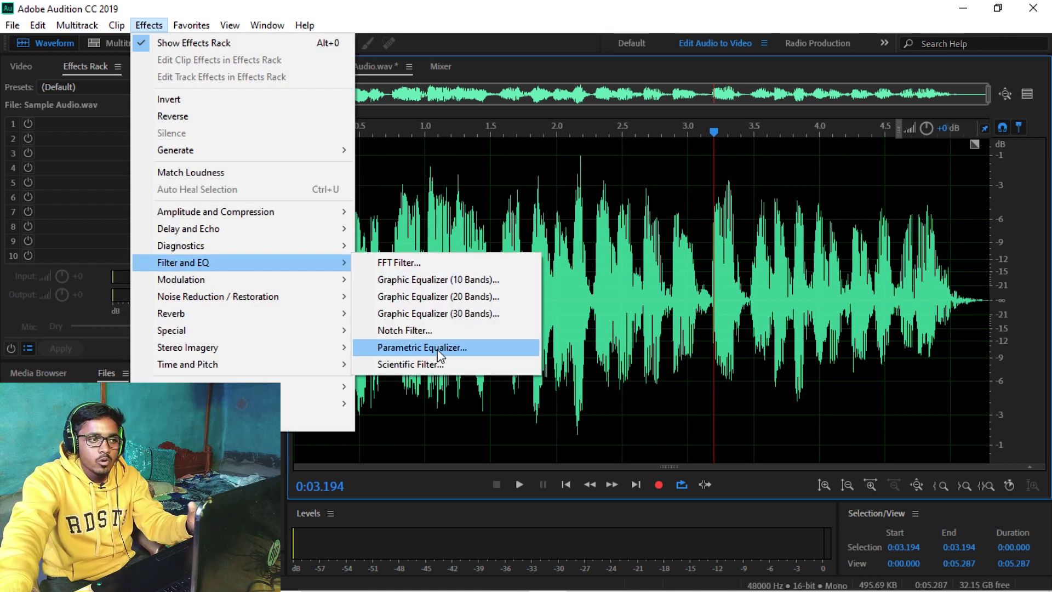
click(688, 330)
click(191, 25)
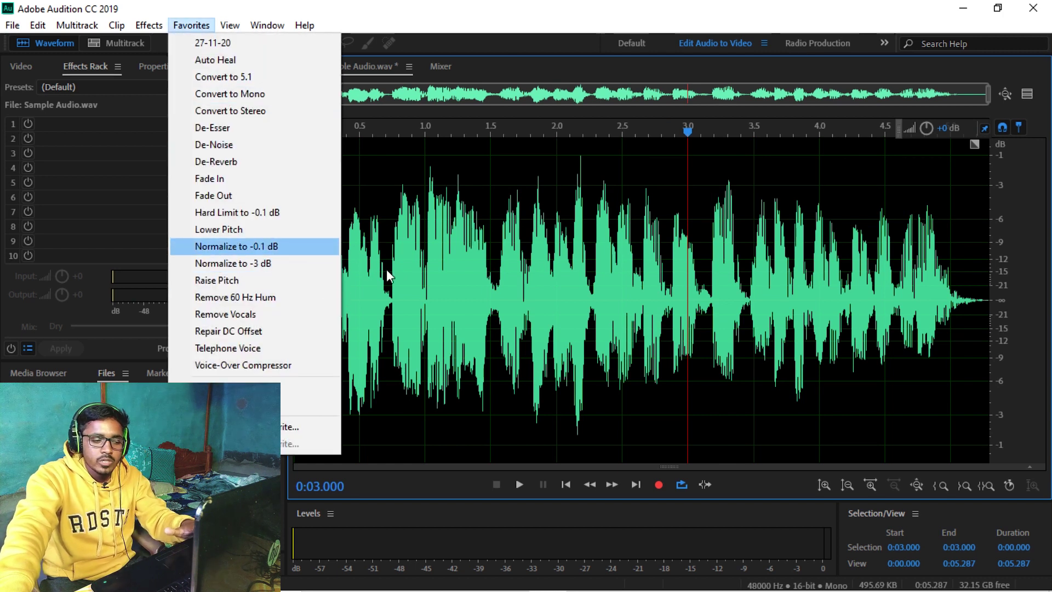
click(483, 280)
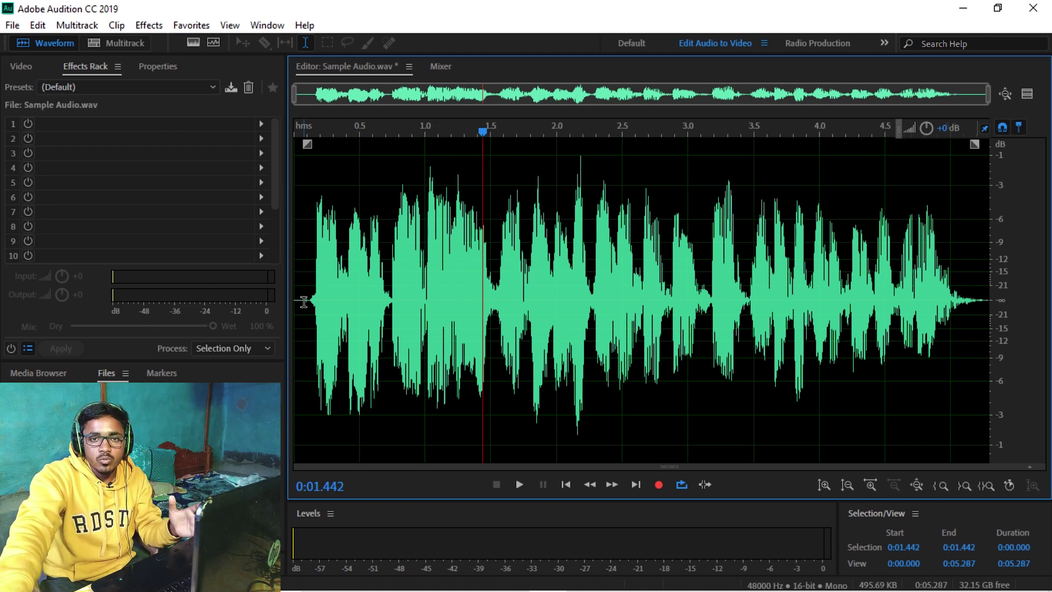
scroll(303, 302, up, 4)
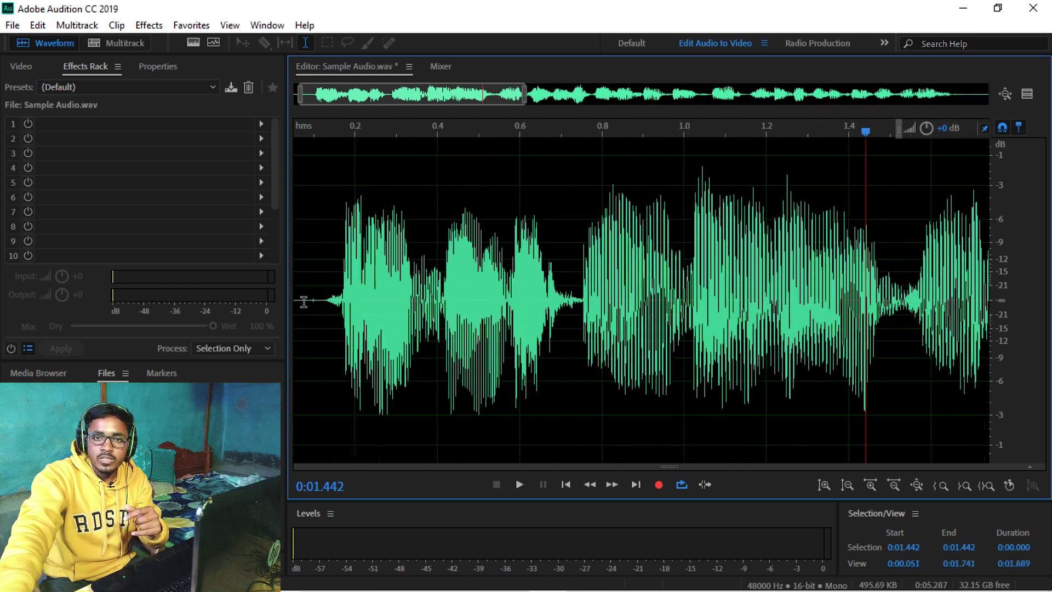